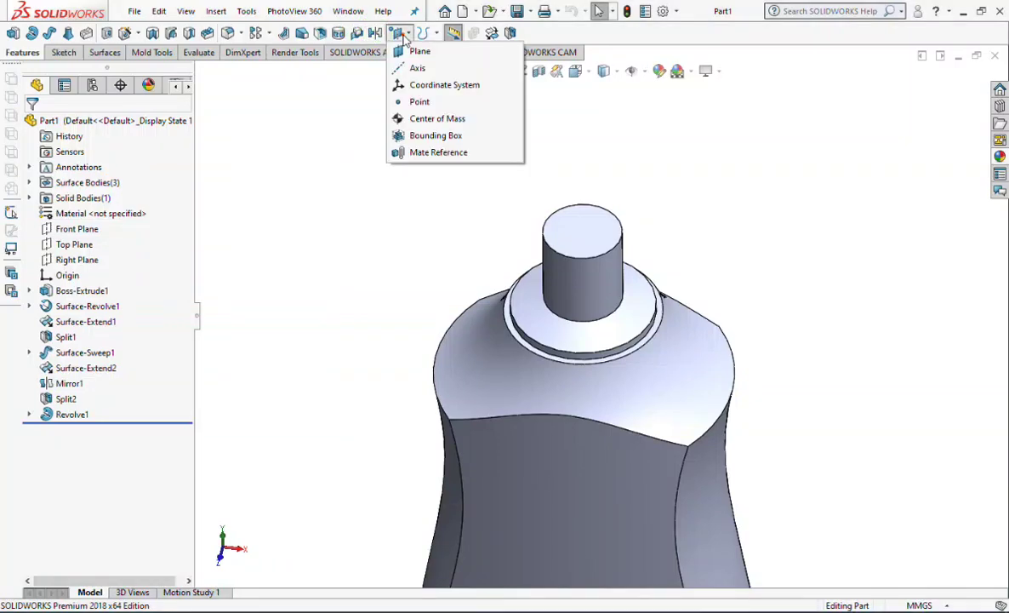
- Create a reference plane offset 7 mm below the top face of the bottle neck
click(404, 48)
click(583, 234)
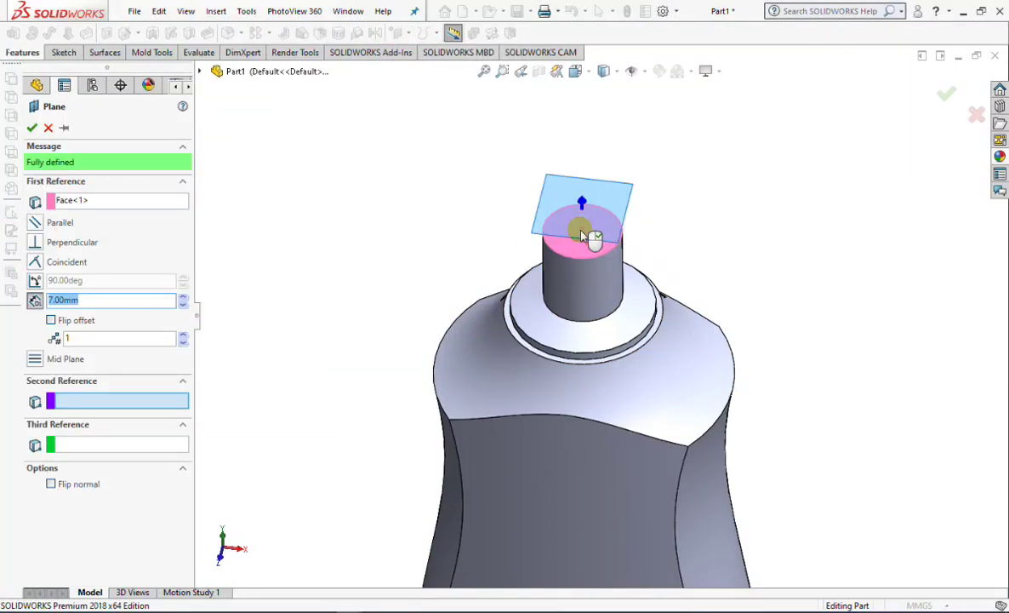
click(74, 283)
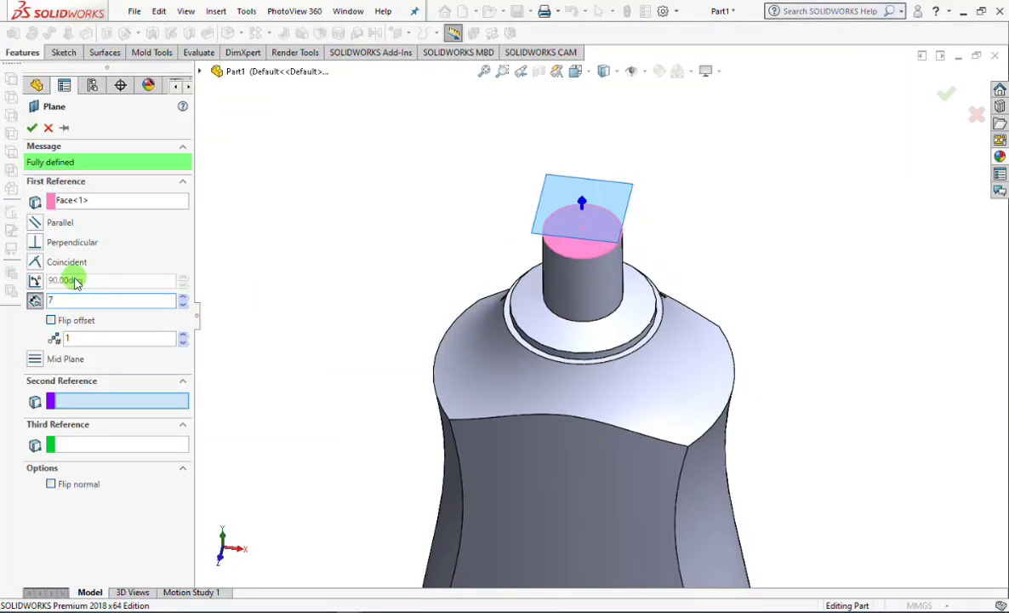
click(50, 321)
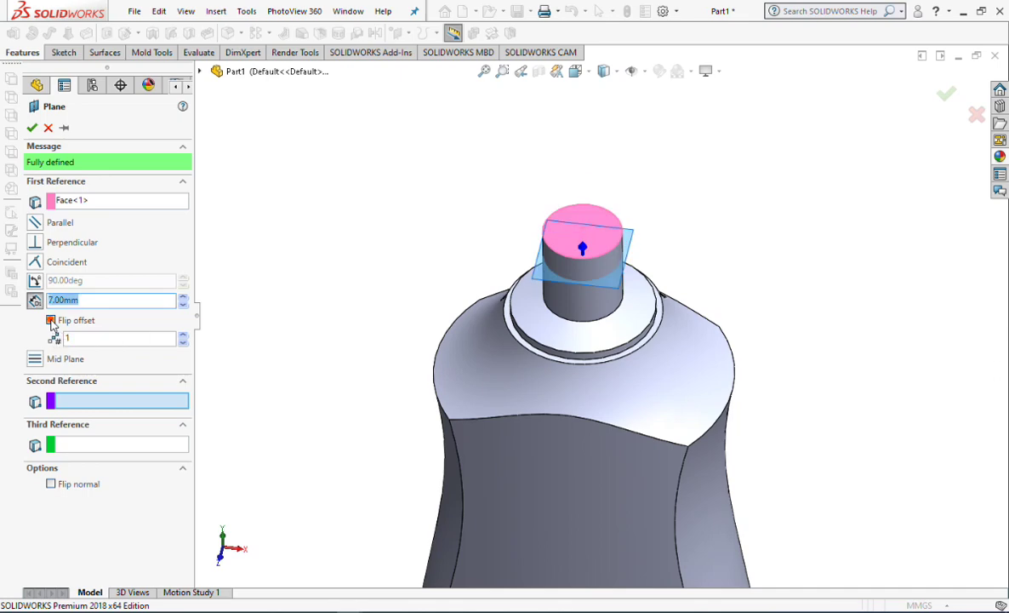
click(31, 126)
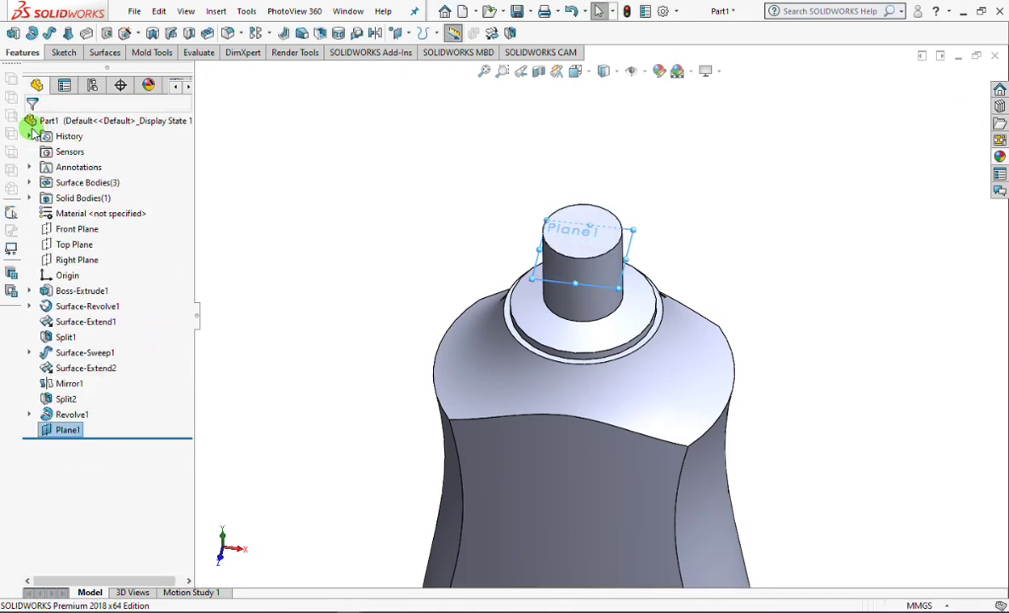
- Start a variable-pitch helix on the new plane, based on the neck's 18 mm circular top edge
click(421, 39)
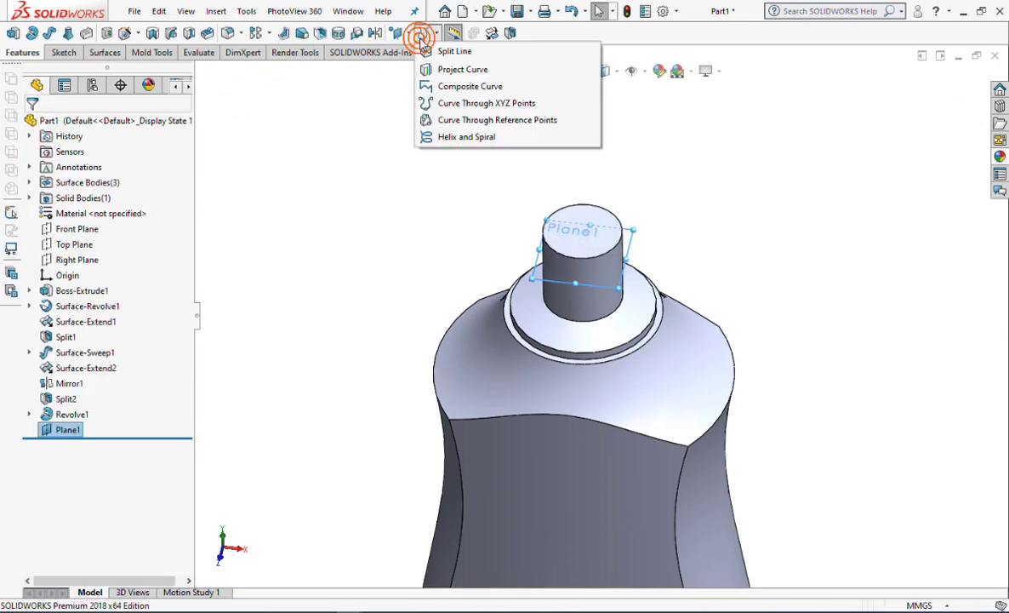
click(444, 137)
click(615, 254)
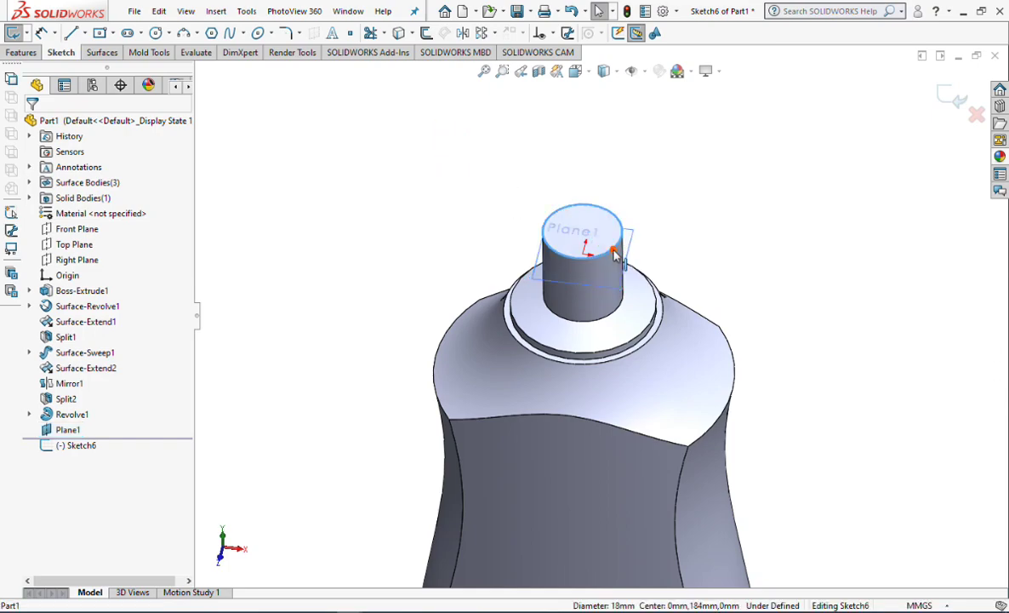
click(952, 98)
click(53, 262)
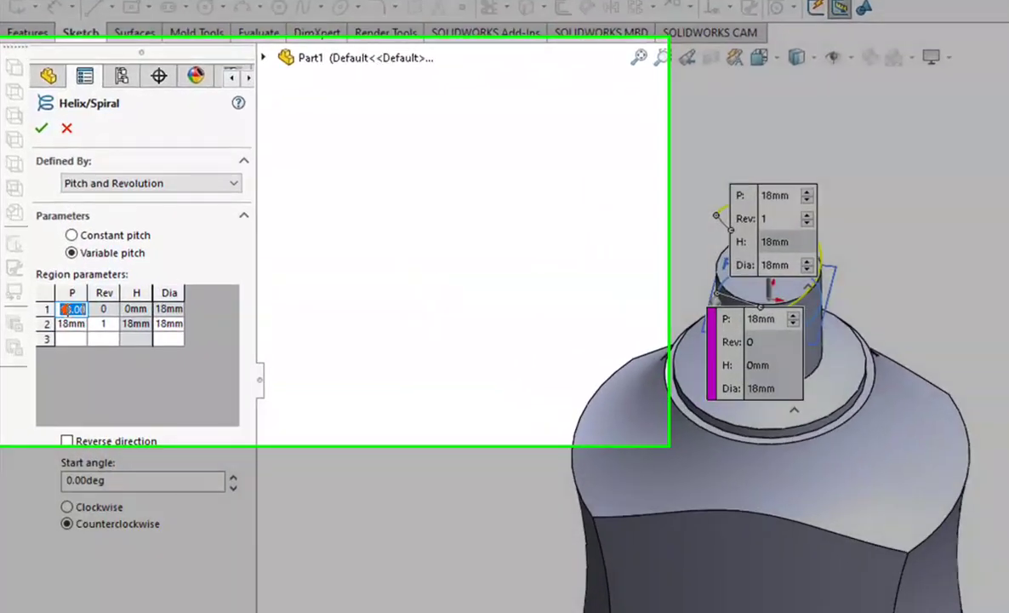
- Set the pitch of the helix's first two region rows to 3.5 mm
text(3.5)
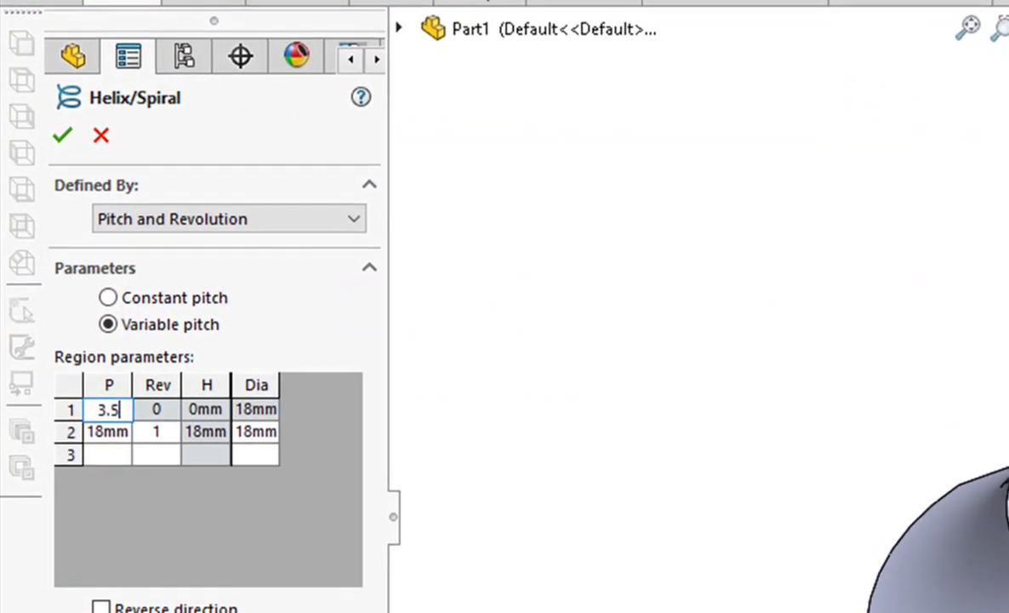
key(Return)
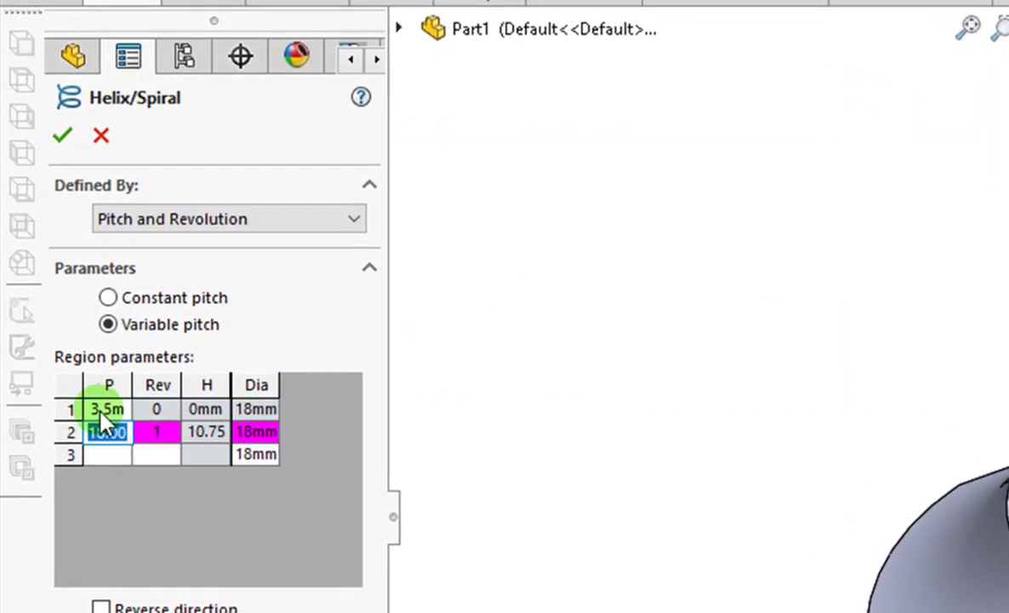
text(3.5)
key(Tab)
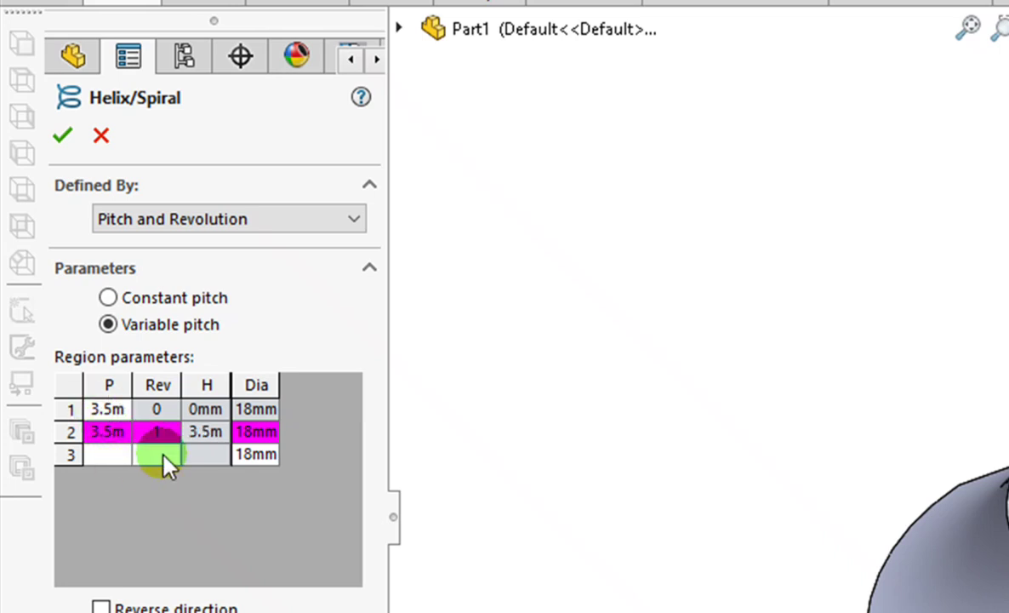
- Add a third helix region with a 3.5 mm pitch at 1.5 revolutions
key(Tab)
text(3.5)
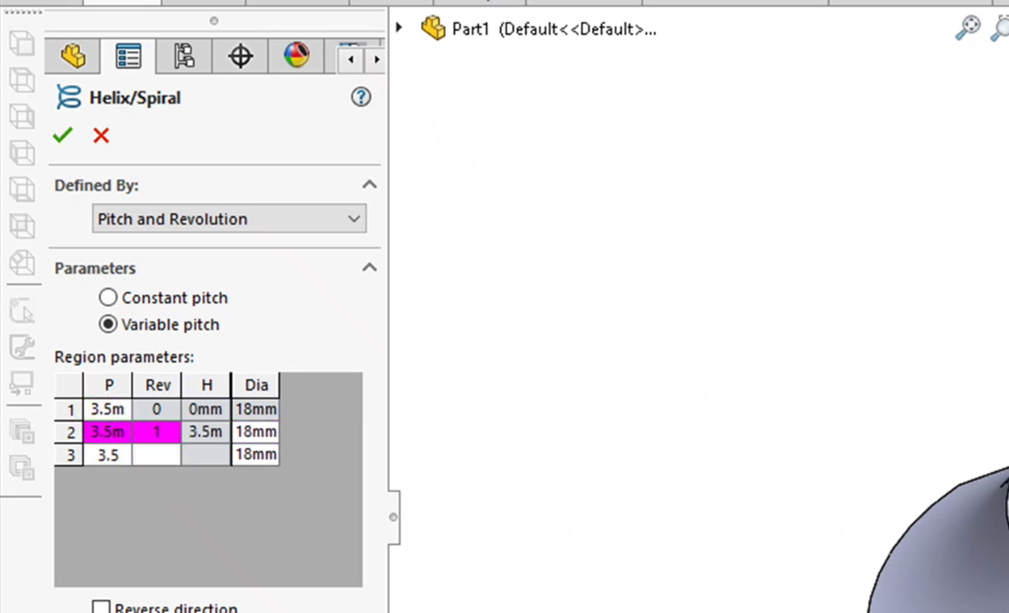
click(160, 456)
text(2.)
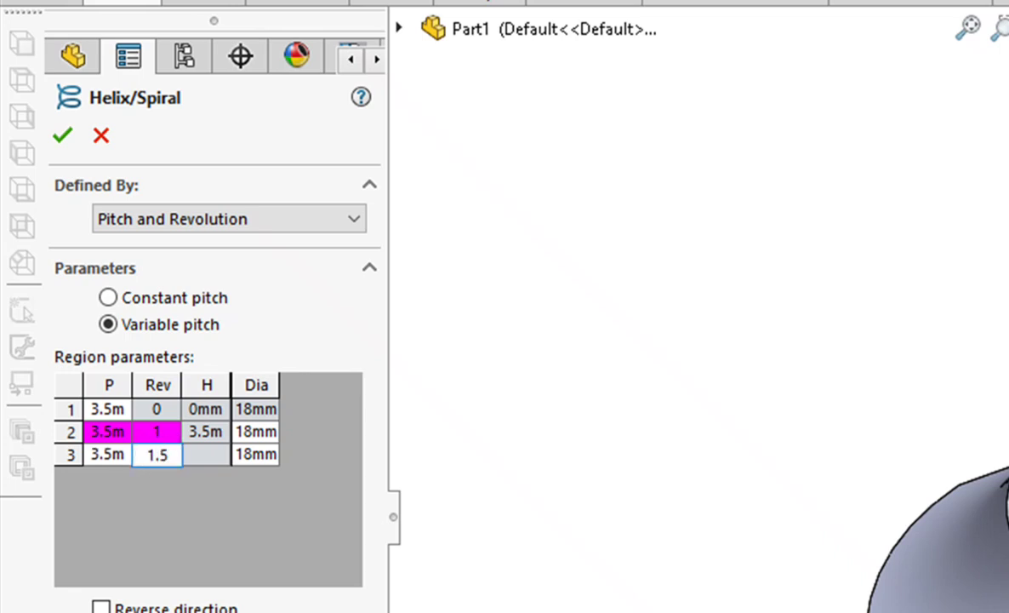
click(170, 455)
click(201, 459)
- Add a fourth helix region with 3.5 mm pitch, 1.7 revolutions and 15 mm diameter, and finish the helix
click(117, 477)
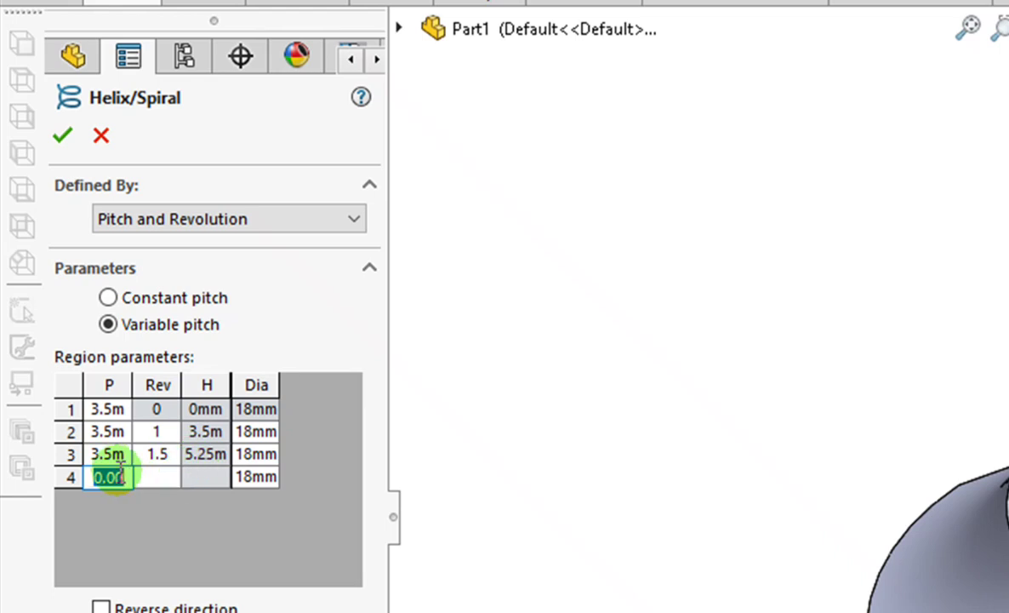
text(3.5)
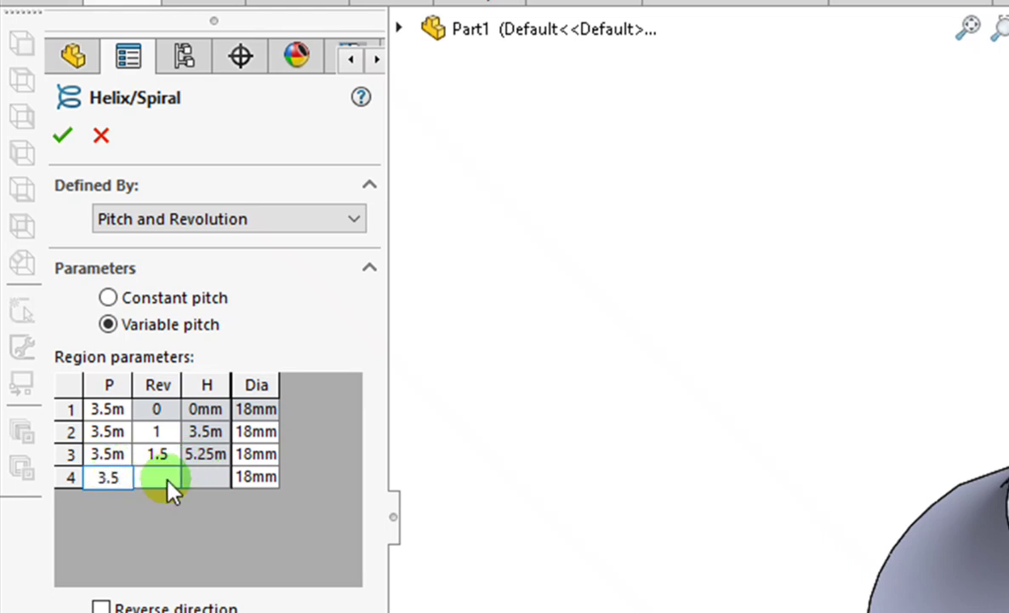
click(168, 479)
text(1.7)
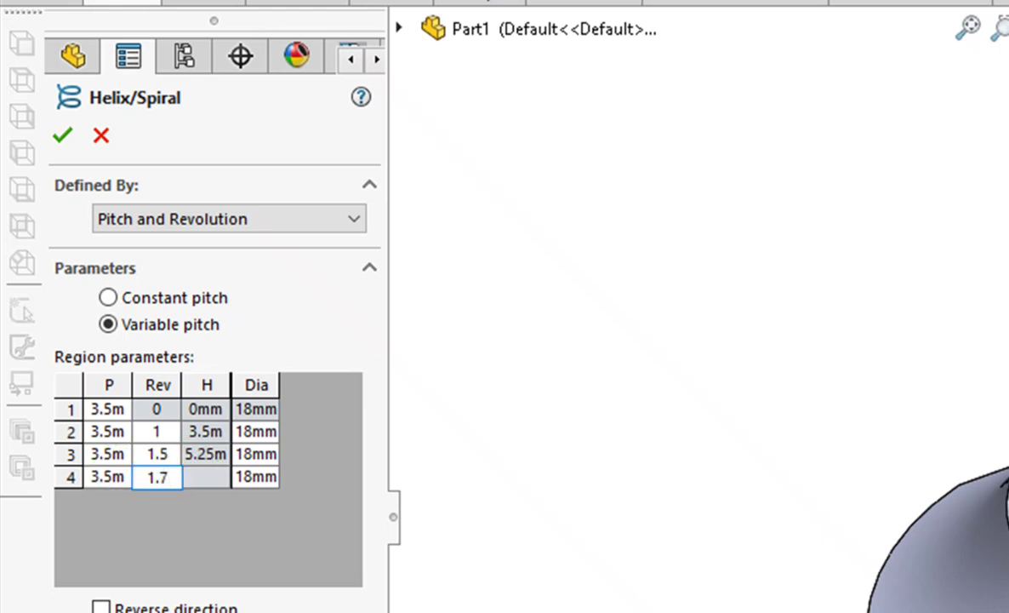
click(259, 487)
text(15)
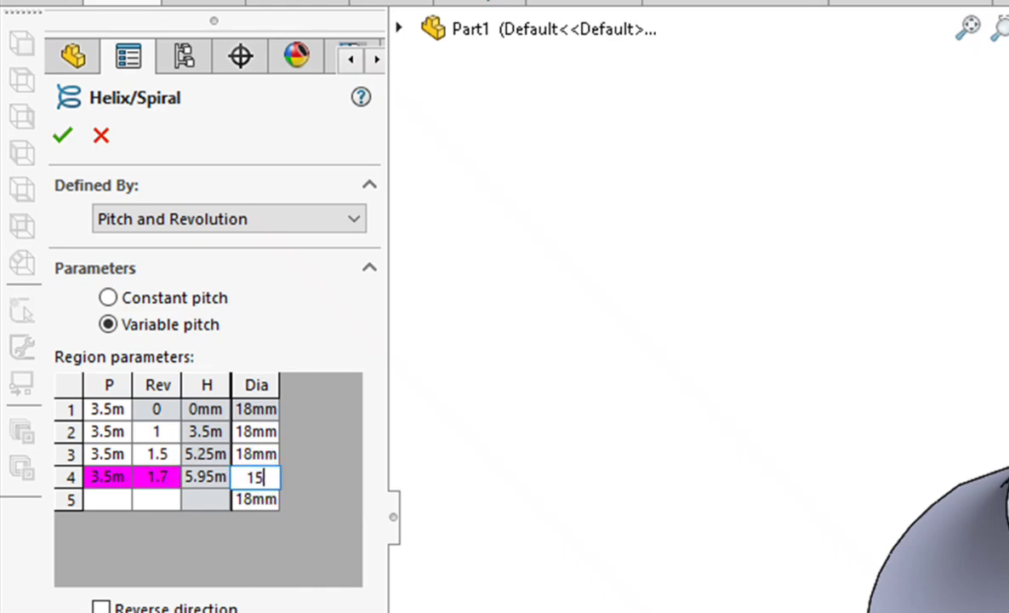
key(Tab)
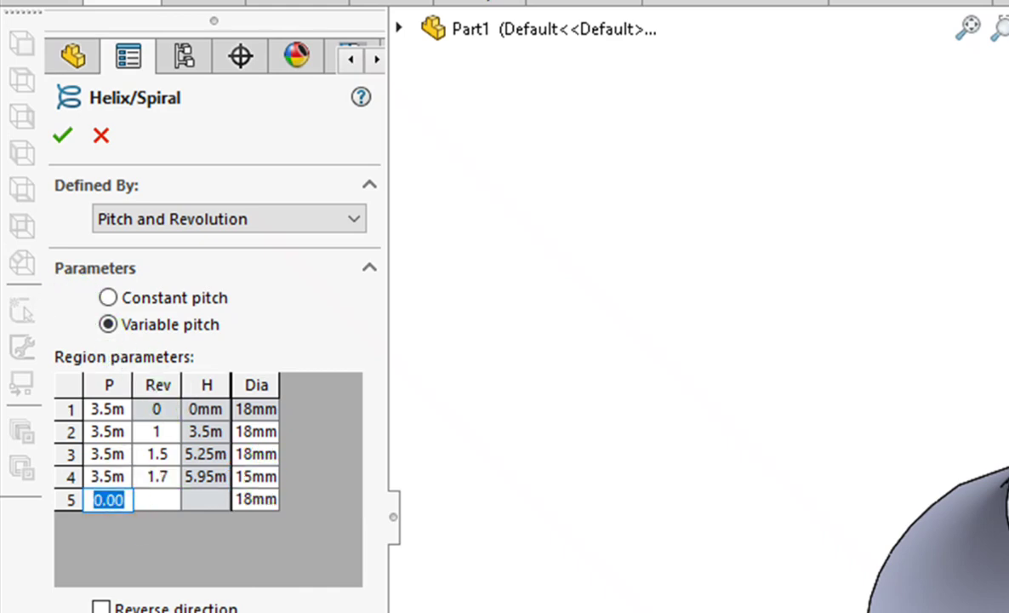
click(62, 138)
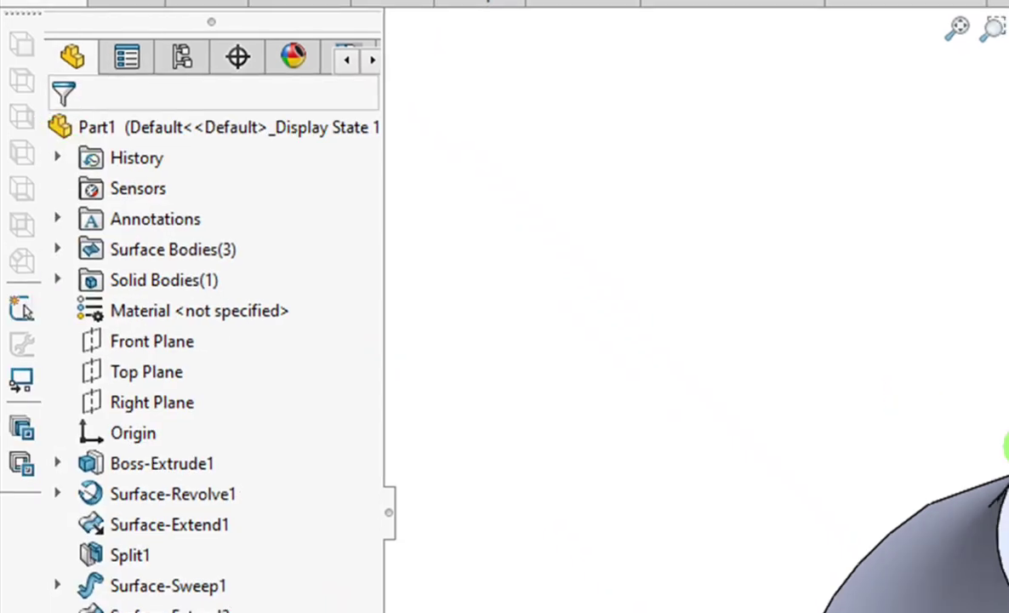
- In a new sketch on the Front Plane, draw an ellipse about 3.5 mm high centred on the helix's lower start point
middle_drag(943, 398, 958, 361)
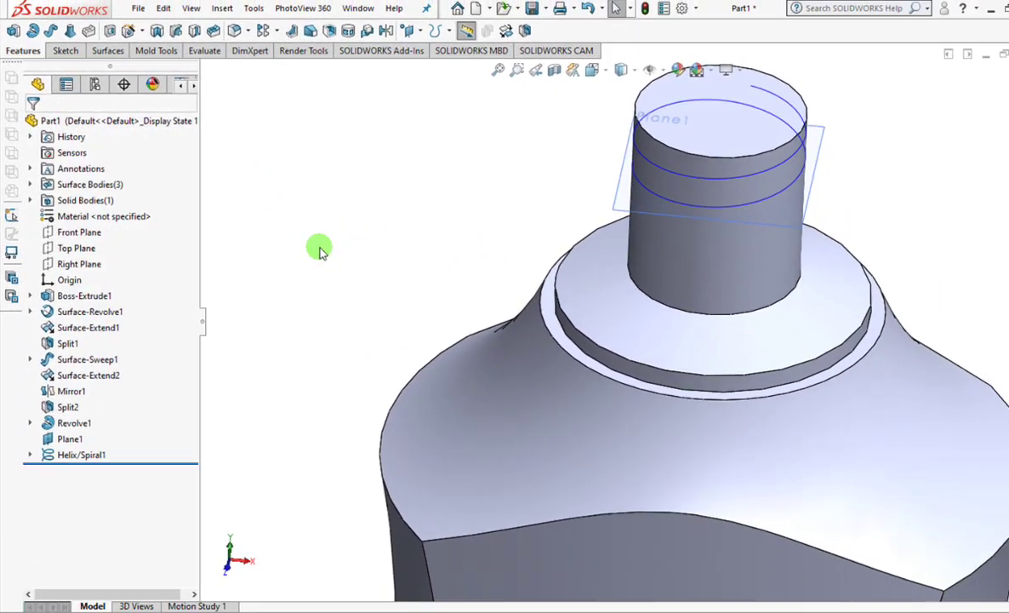
key(f)
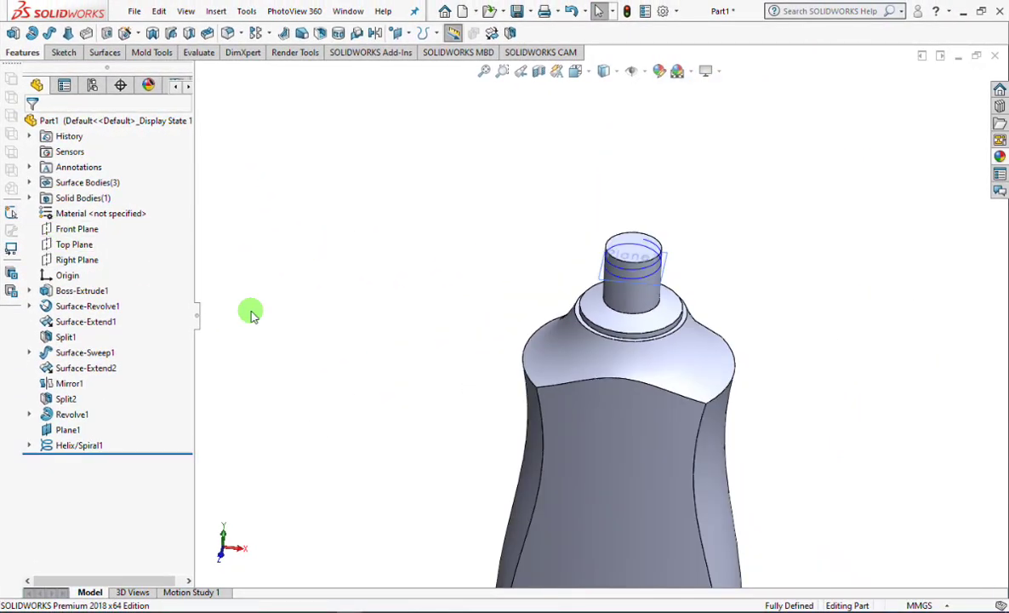
click(61, 231)
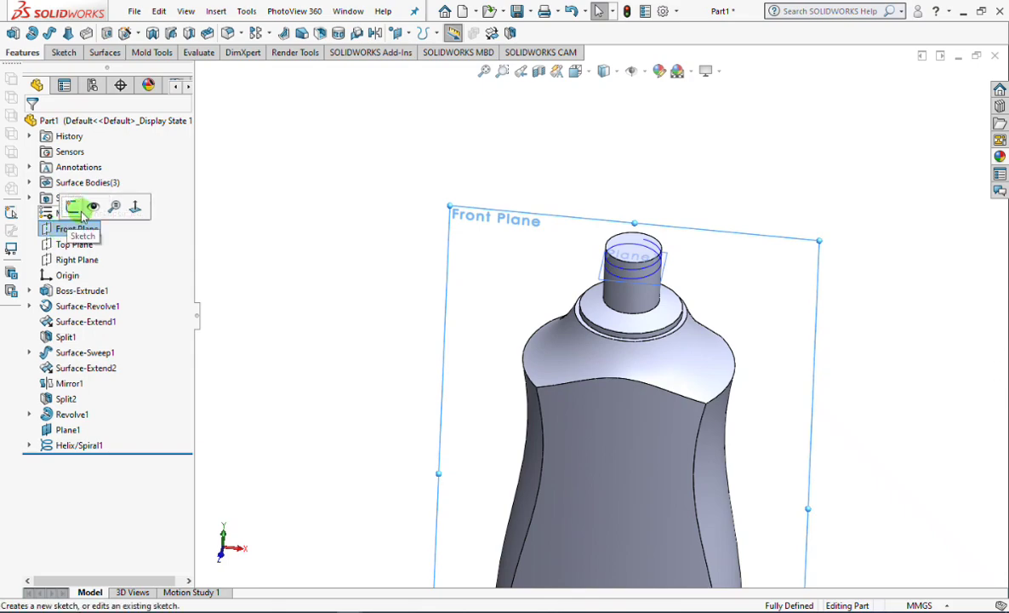
click(74, 210)
click(576, 71)
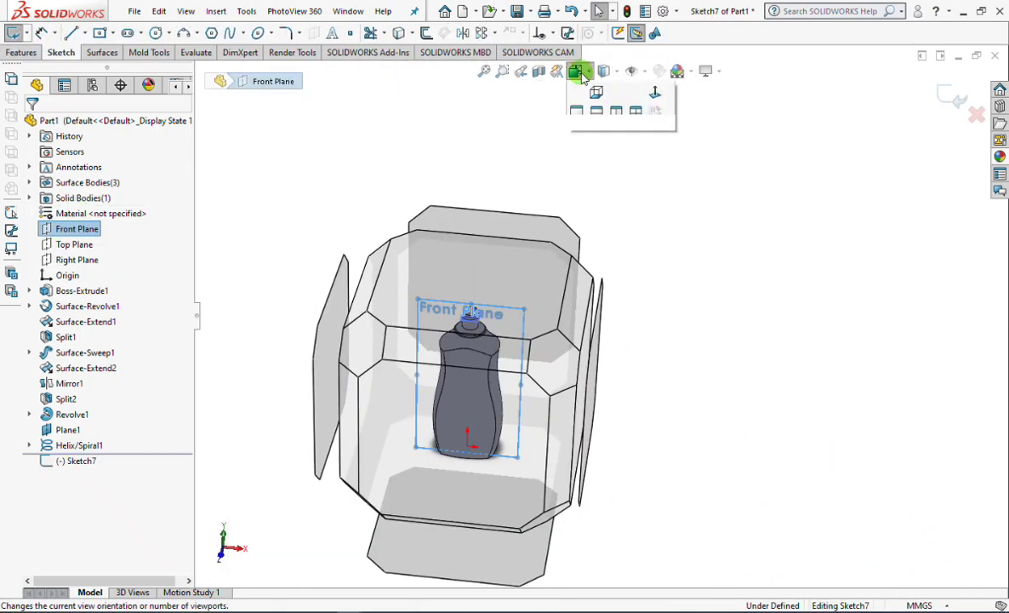
click(596, 130)
scroll(581, 171, down, 10)
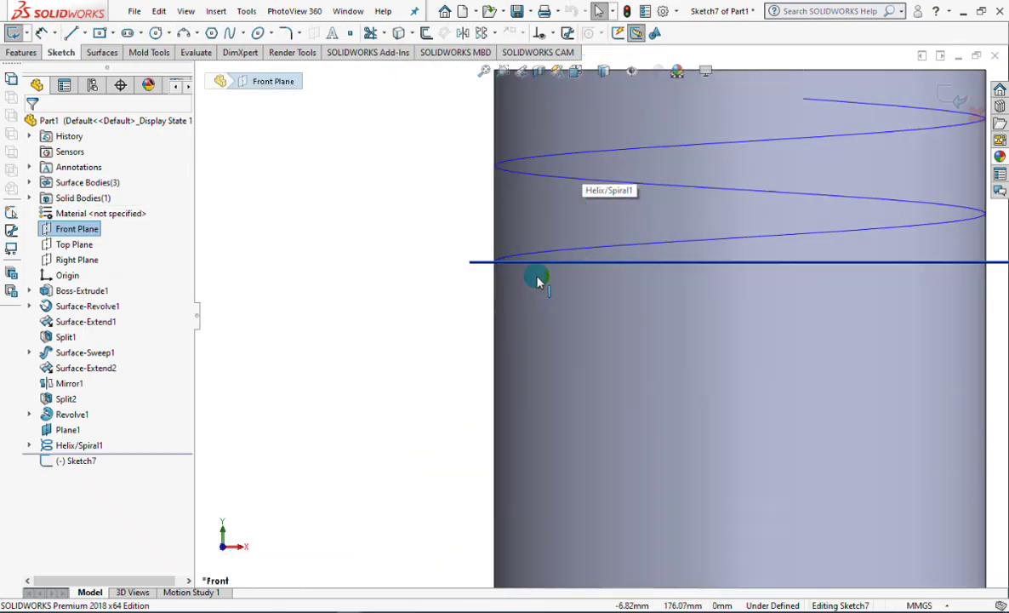
click(257, 34)
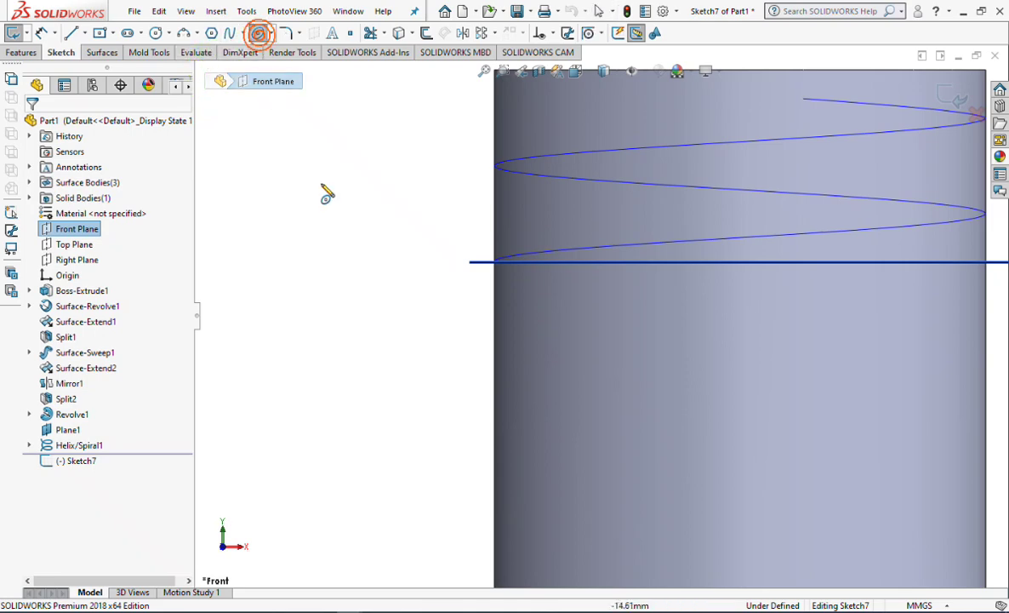
click(495, 263)
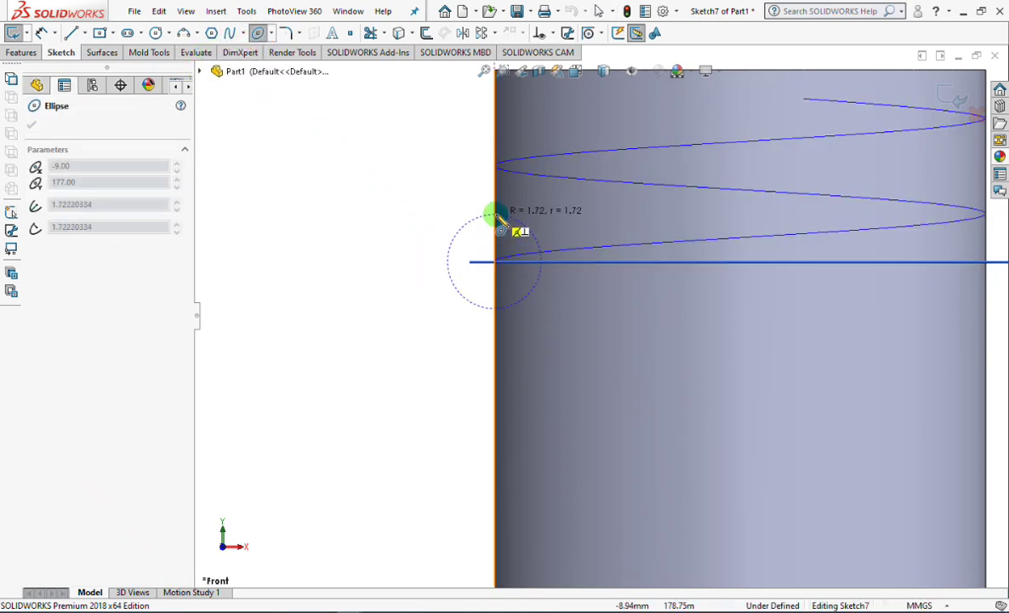
click(450, 260)
- Dimension the ellipse's height between its upper and lower points as 2 mm
click(41, 32)
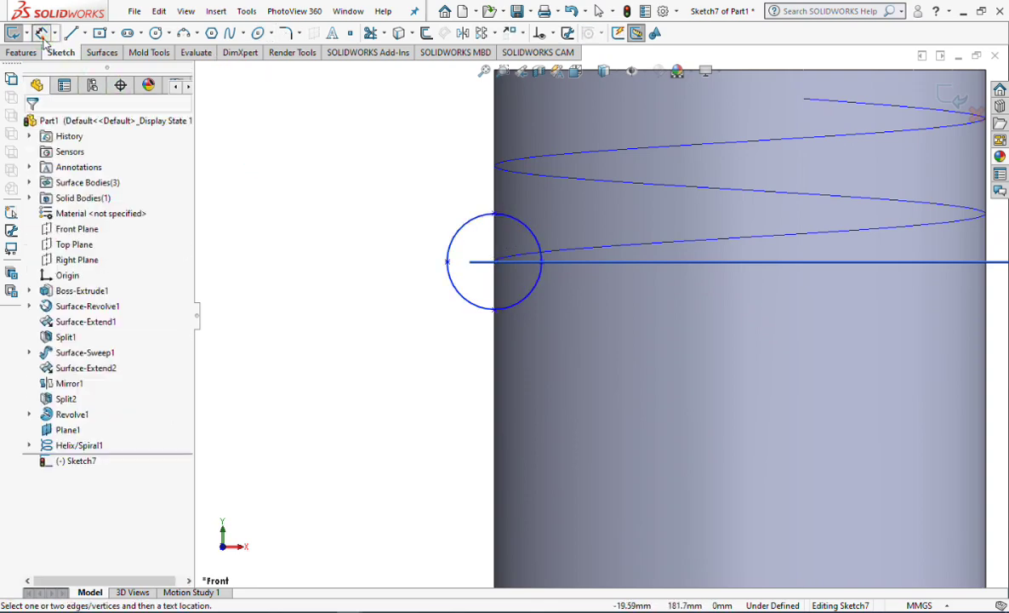
click(496, 215)
click(493, 309)
click(384, 271)
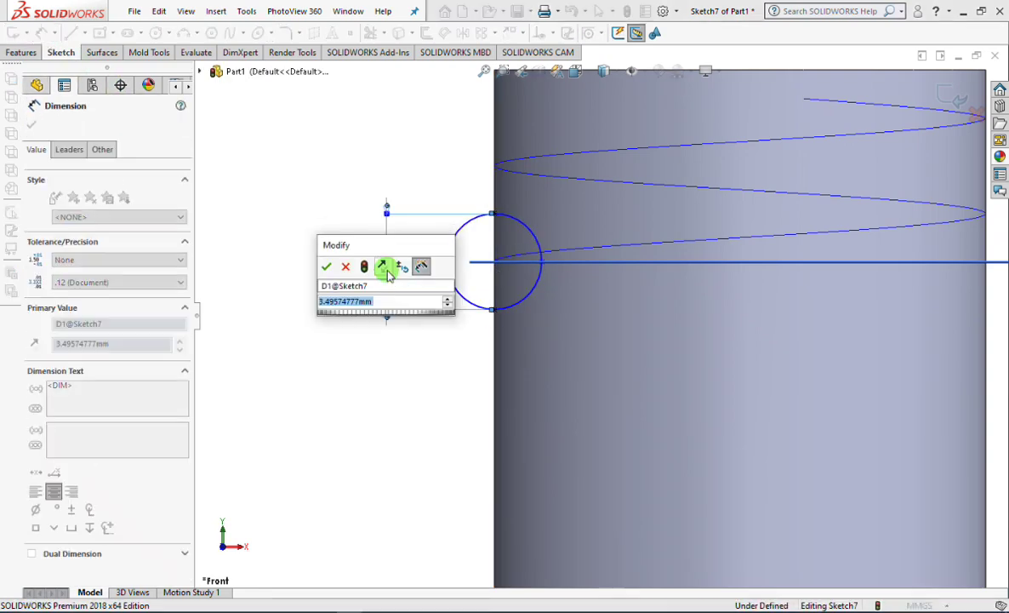
text(2)
click(326, 267)
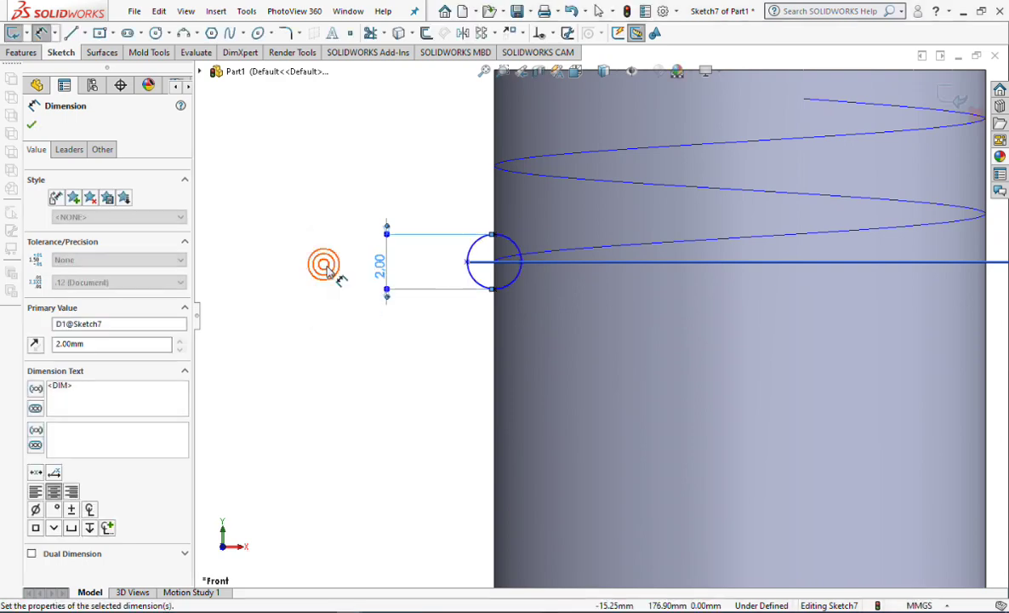
- Dimension the ellipse's width between its side points as 1.5 mm and exit the sketch
click(466, 262)
click(522, 263)
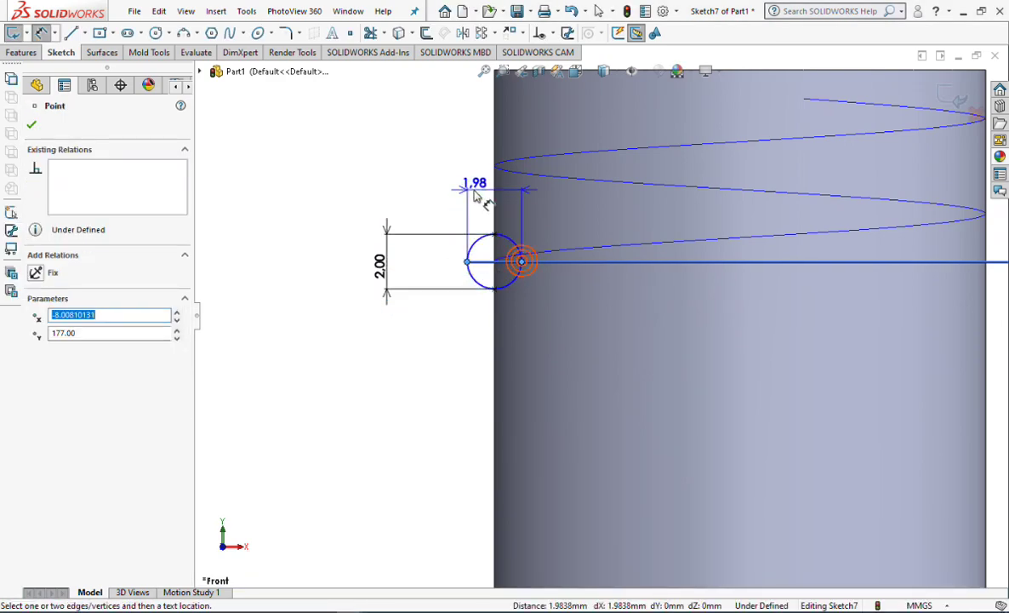
click(480, 196)
text(1.5)
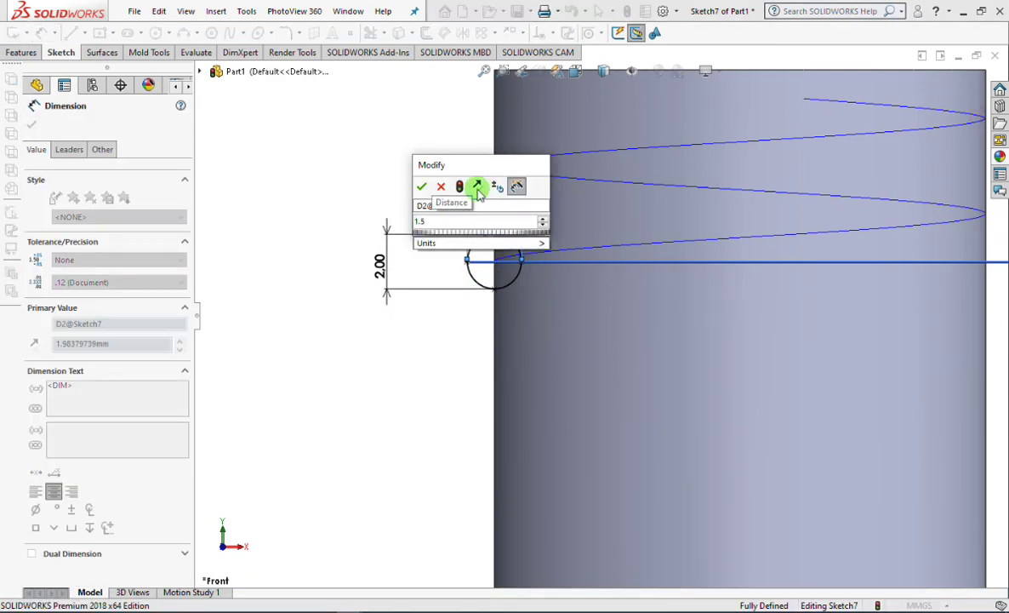
click(421, 186)
scroll(410, 202, up, 1)
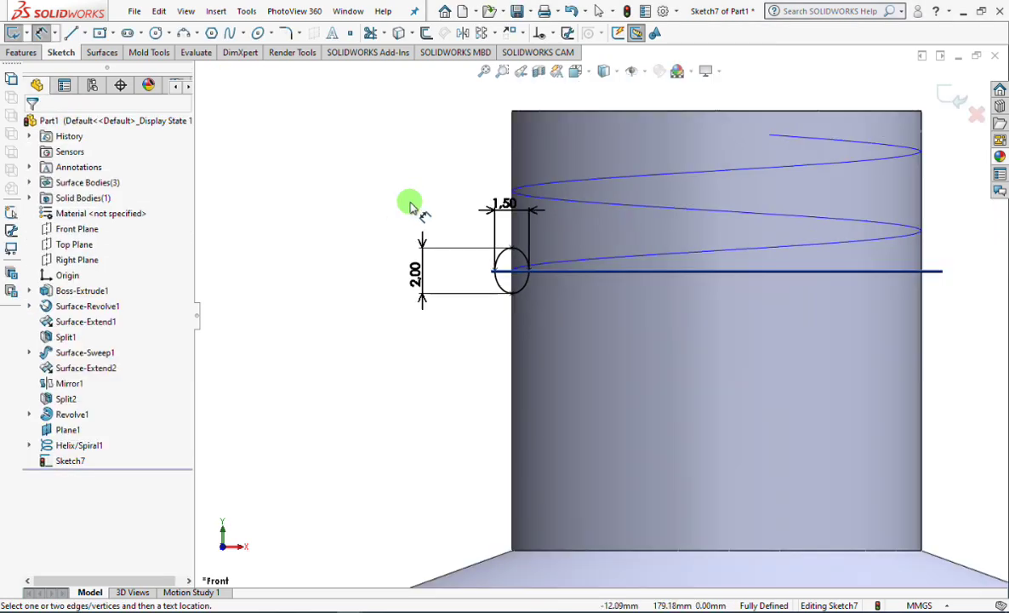
middle_drag(411, 203, 425, 224)
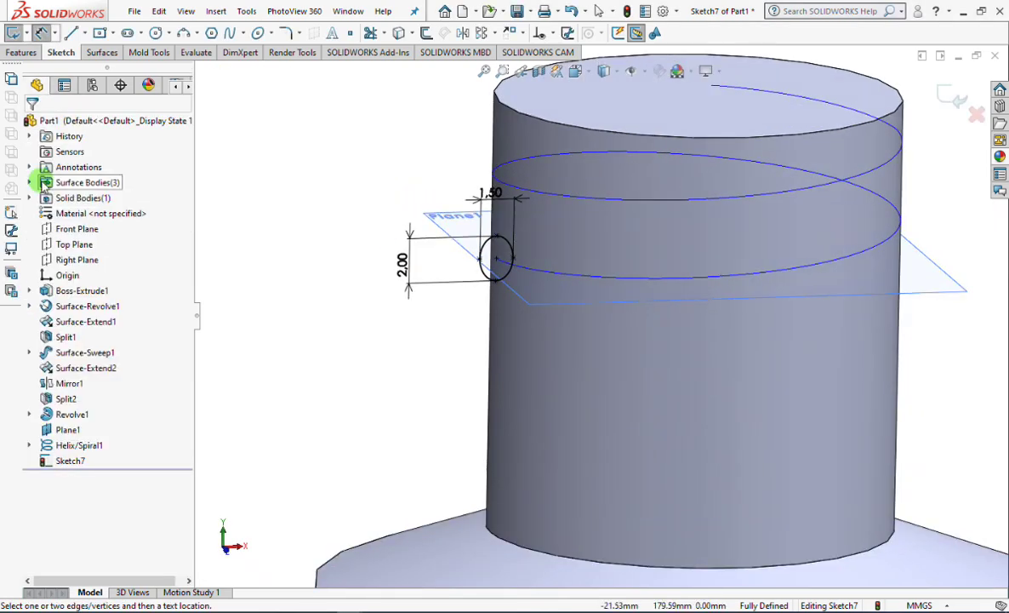
click(944, 101)
- Sweep the ellipse sketch along the variable-pitch helix to form a solid thread on the bottle's neck
click(374, 243)
key(z)
key(z)
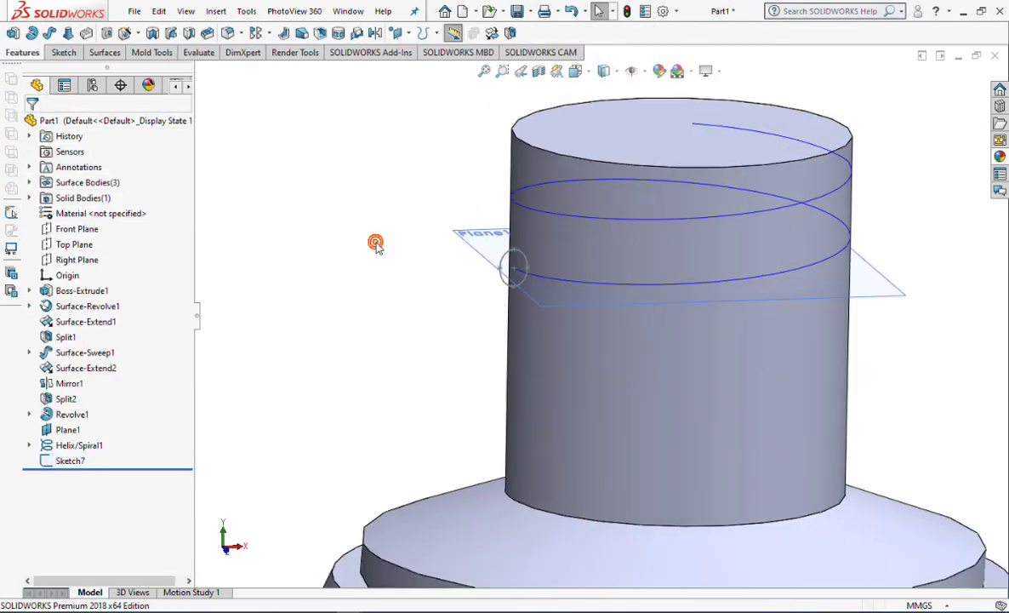
click(50, 34)
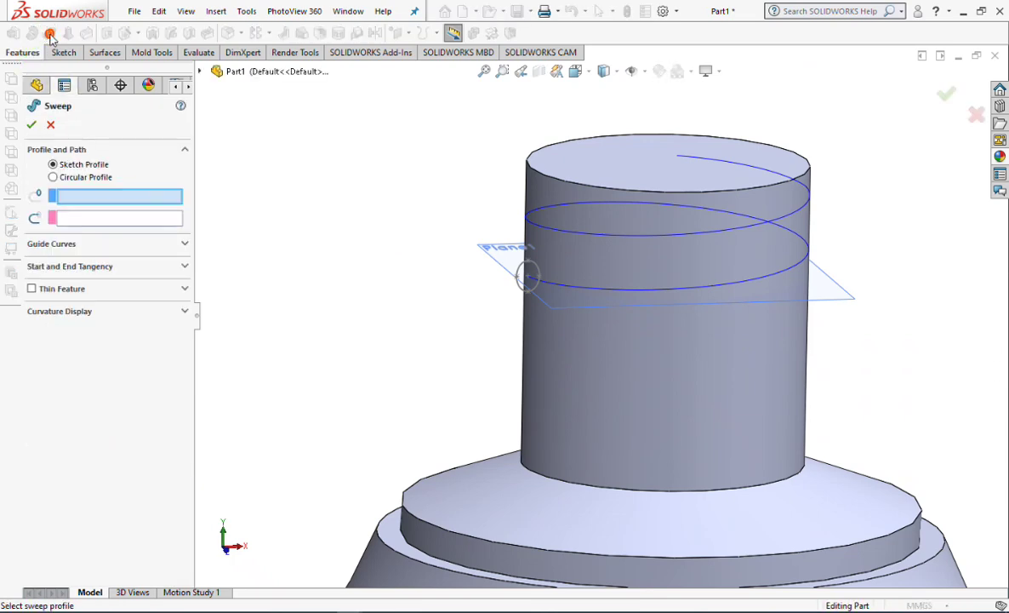
click(520, 292)
click(587, 291)
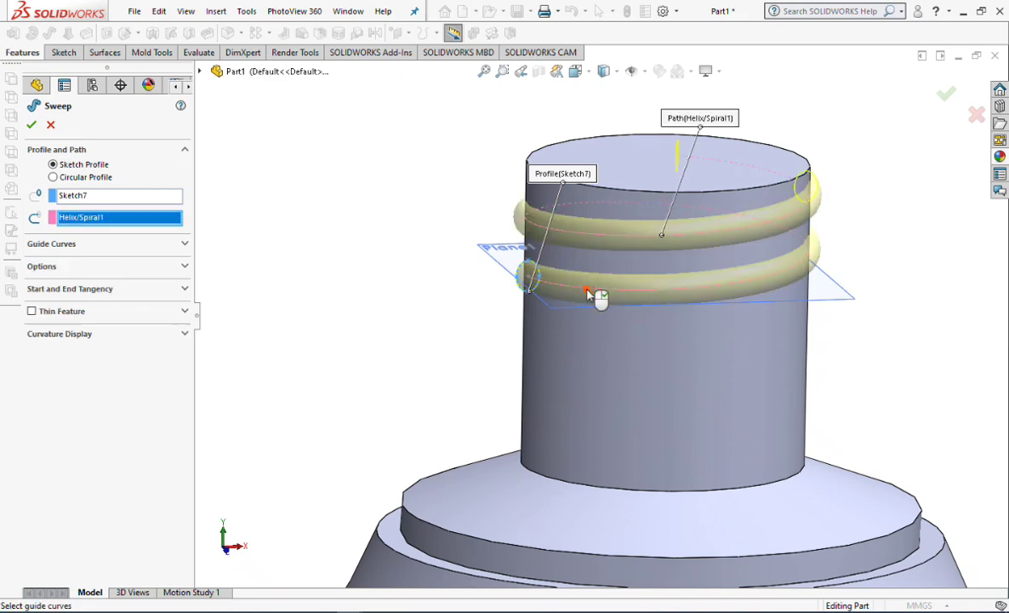
click(67, 267)
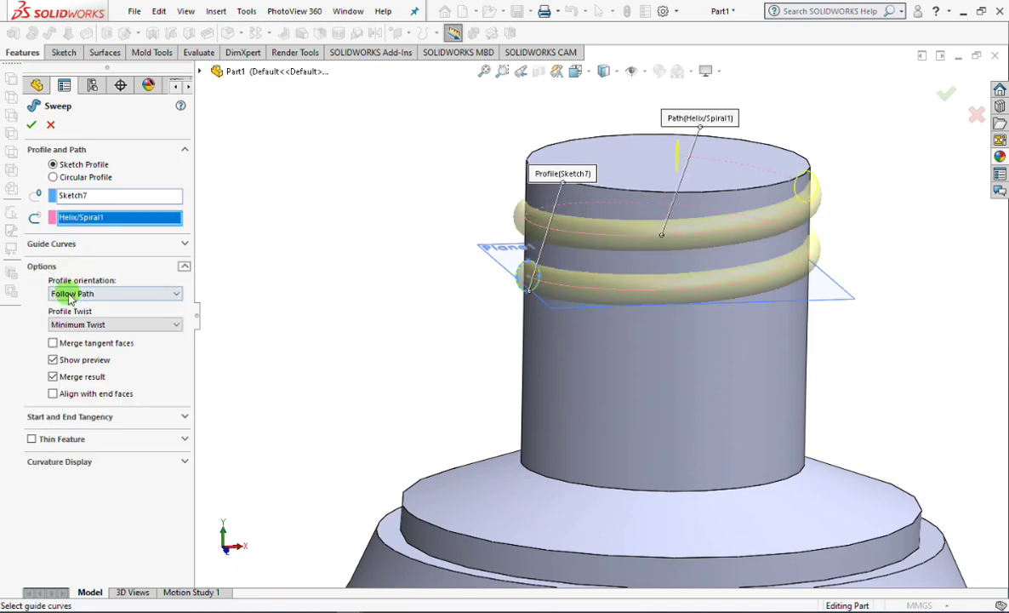
click(32, 125)
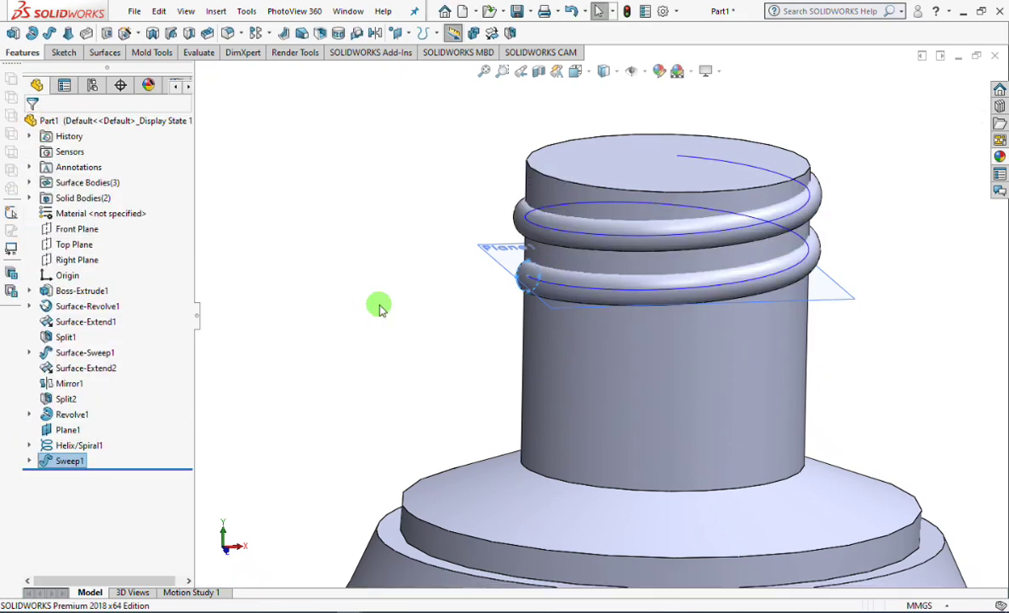
- Create a reference axis where Plane1 on the neck intersects the Front Plane
click(392, 303)
key(z)
key(z)
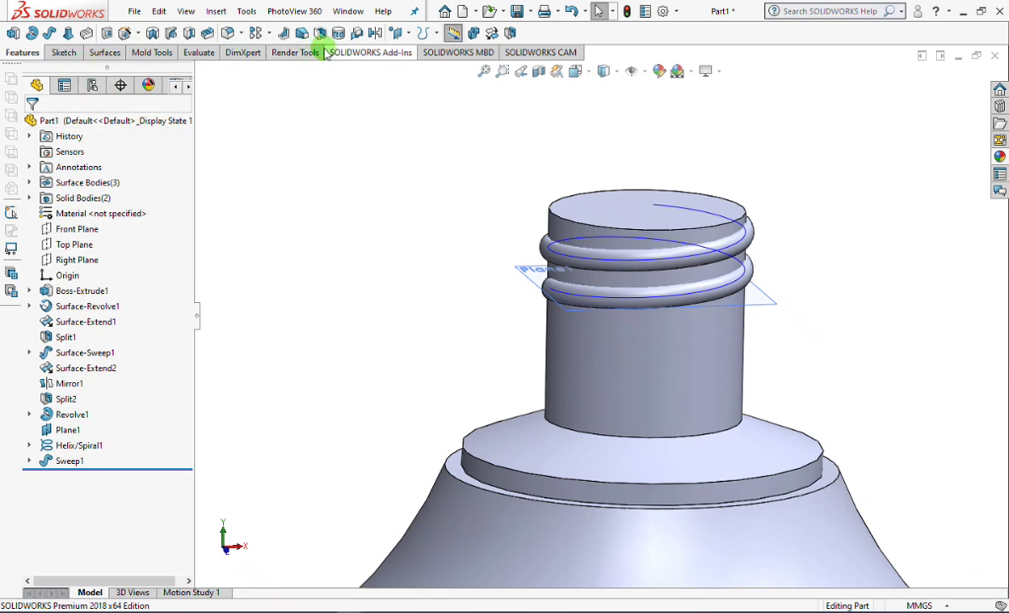
click(401, 32)
click(417, 66)
click(517, 271)
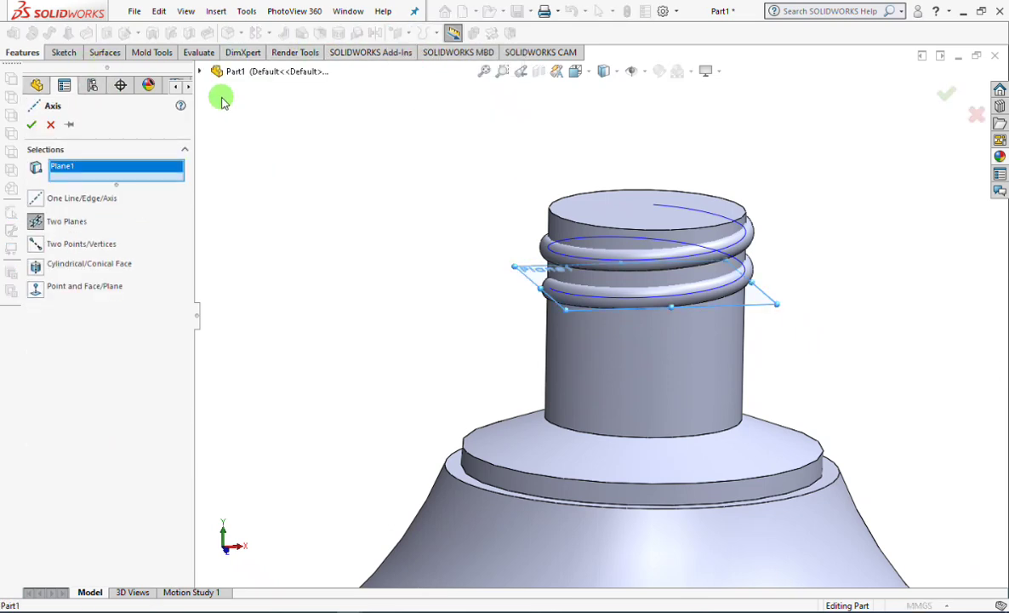
click(201, 72)
key(z)
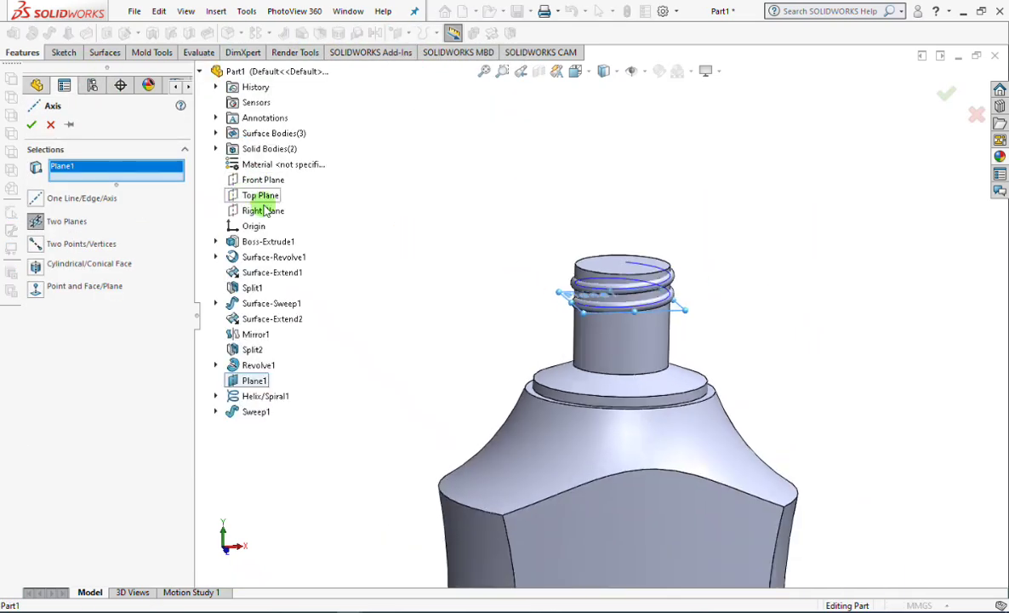
scroll(265, 210, up, 5)
click(255, 180)
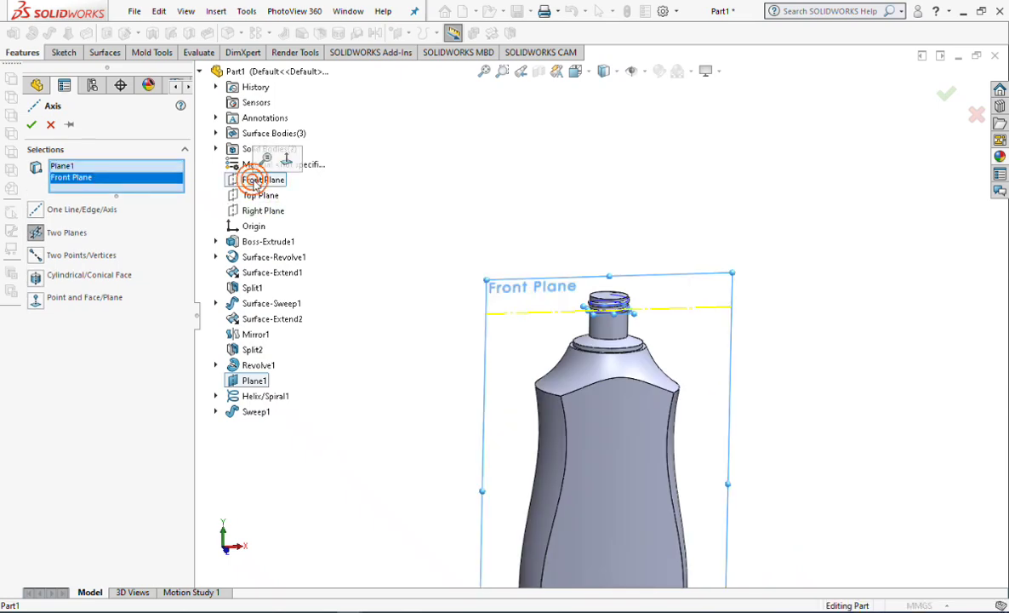
click(30, 124)
- Make one copy of the swept thread body with Move/Copy Body, rotated 180 degrees about the new reference axis
scroll(625, 322, down, 5)
scroll(627, 321, down, 3)
middle_drag(626, 322, 645, 333)
scroll(642, 330, up, 3)
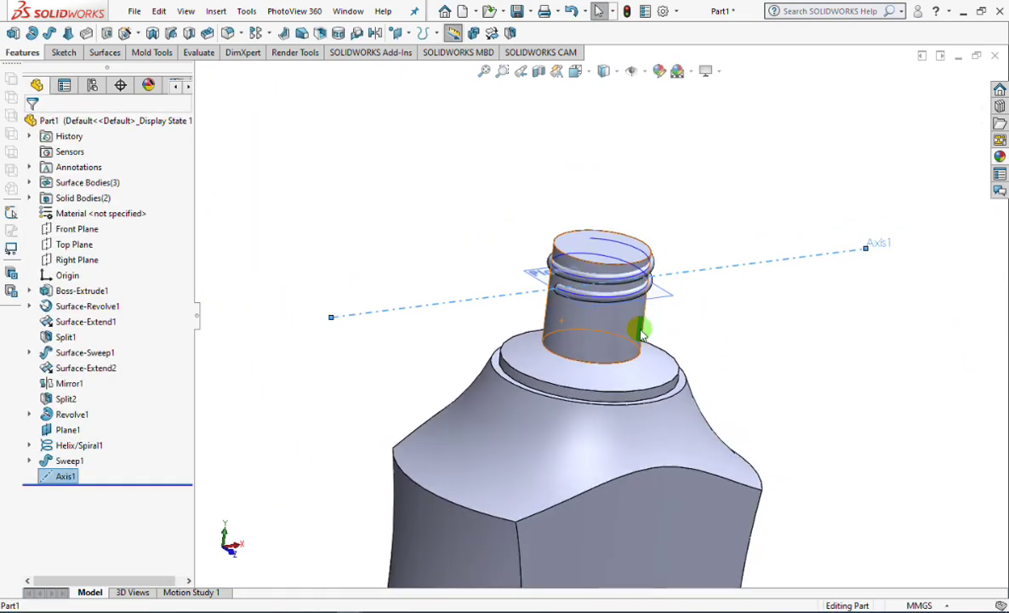
click(476, 34)
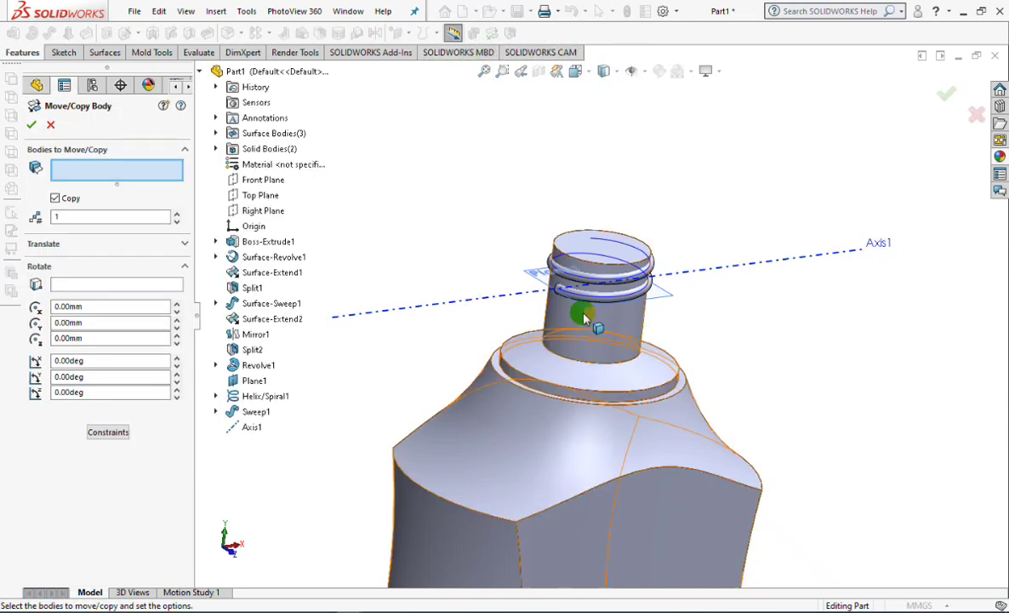
click(617, 302)
click(85, 286)
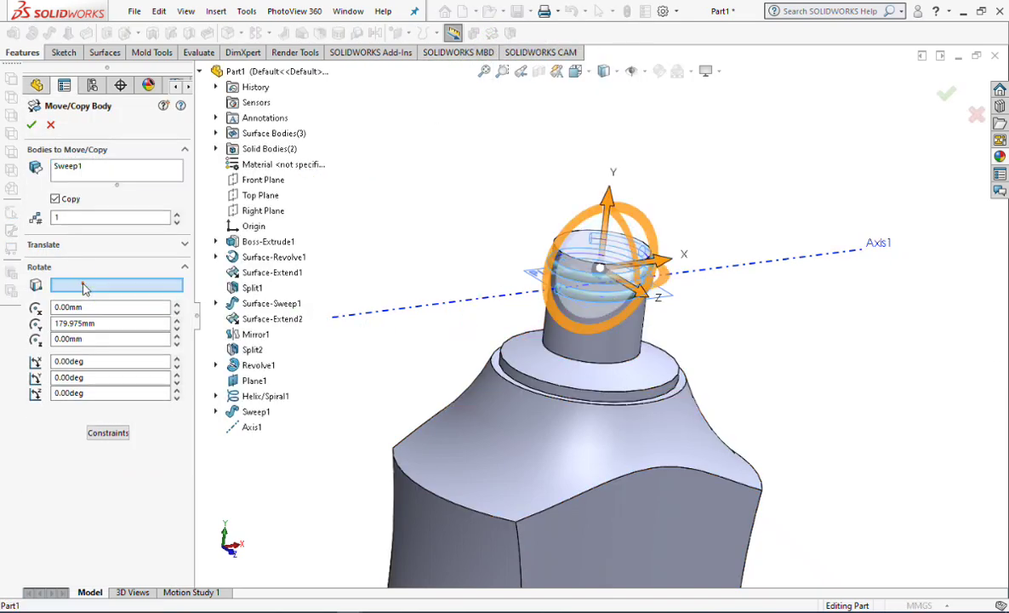
click(511, 292)
mouse_move(511, 292)
middle_down()
mouse_move(520, 182)
mouse_move(510, 285)
middle_up()
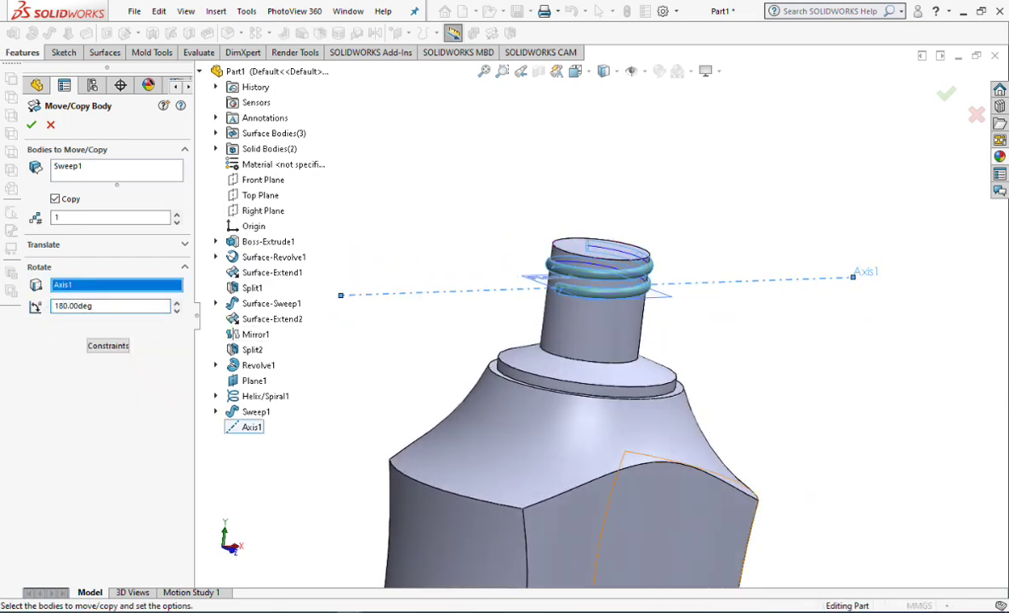
scroll(584, 292, down, 4)
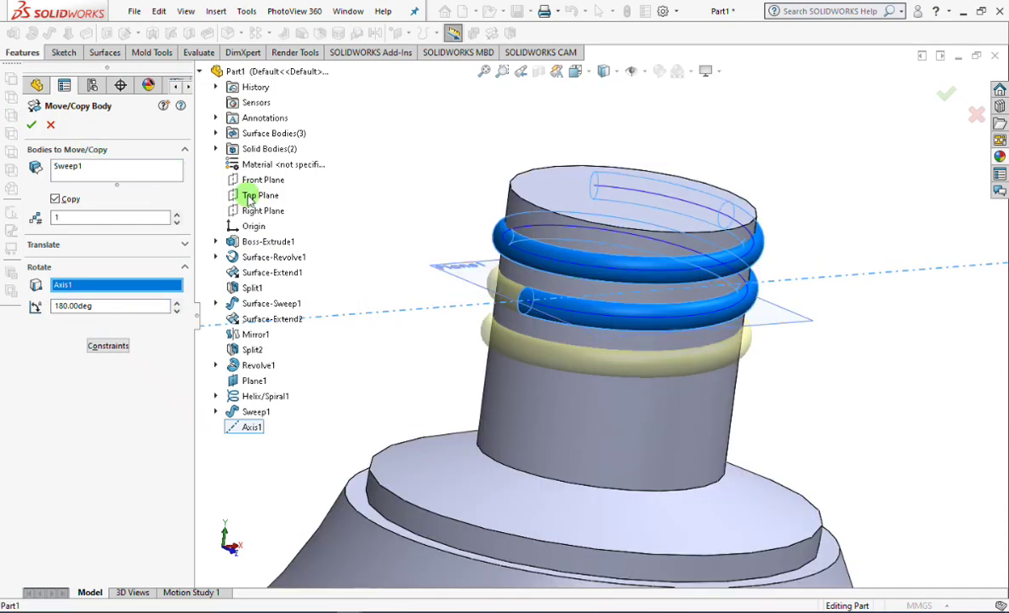
middle_drag(588, 278, 550, 291)
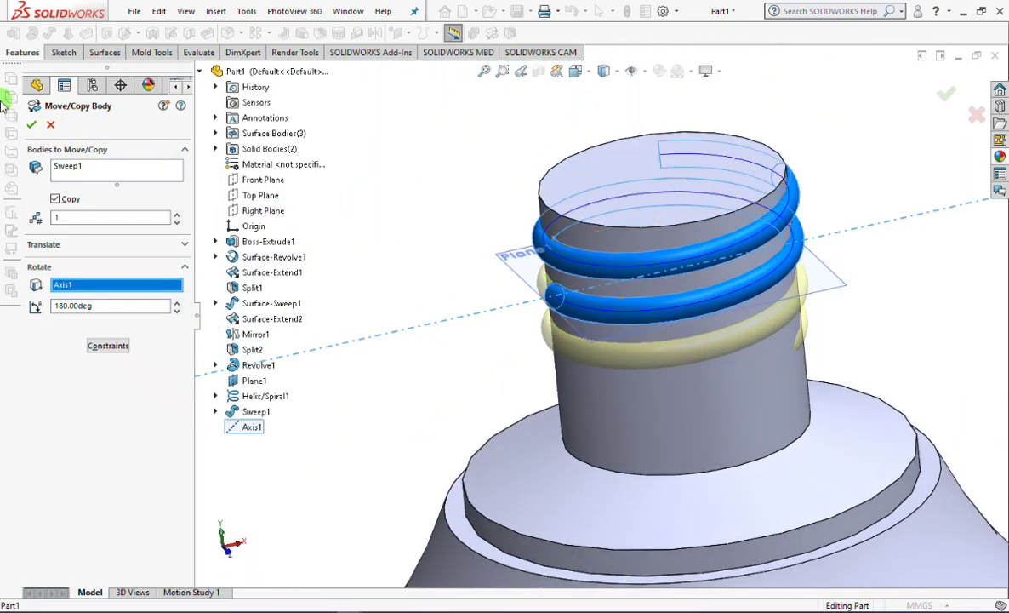
click(30, 125)
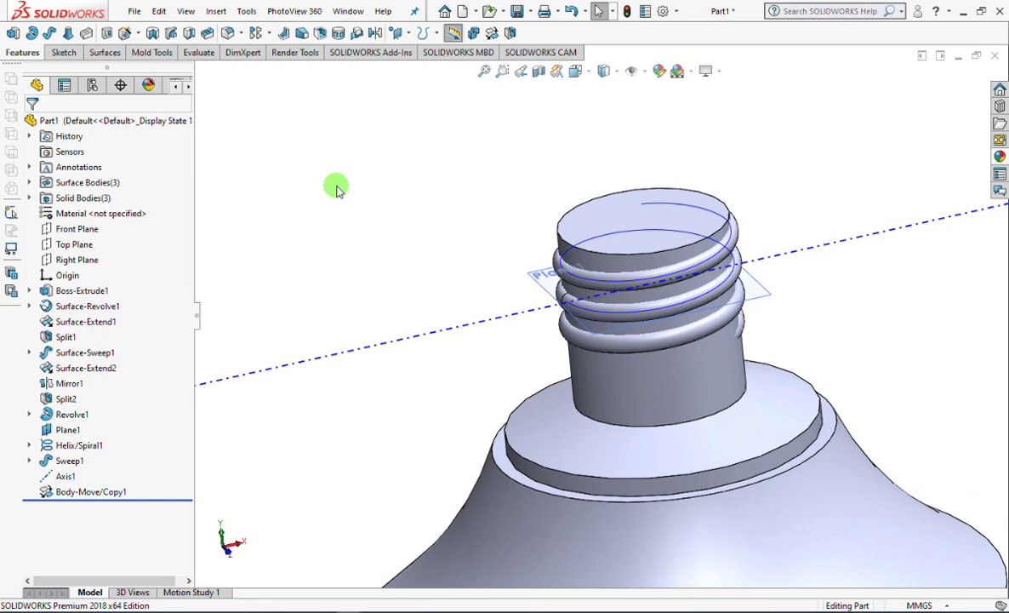
- Combine the bottle body, the swept thread and its rotated copy into one solid with the Add operation
click(462, 32)
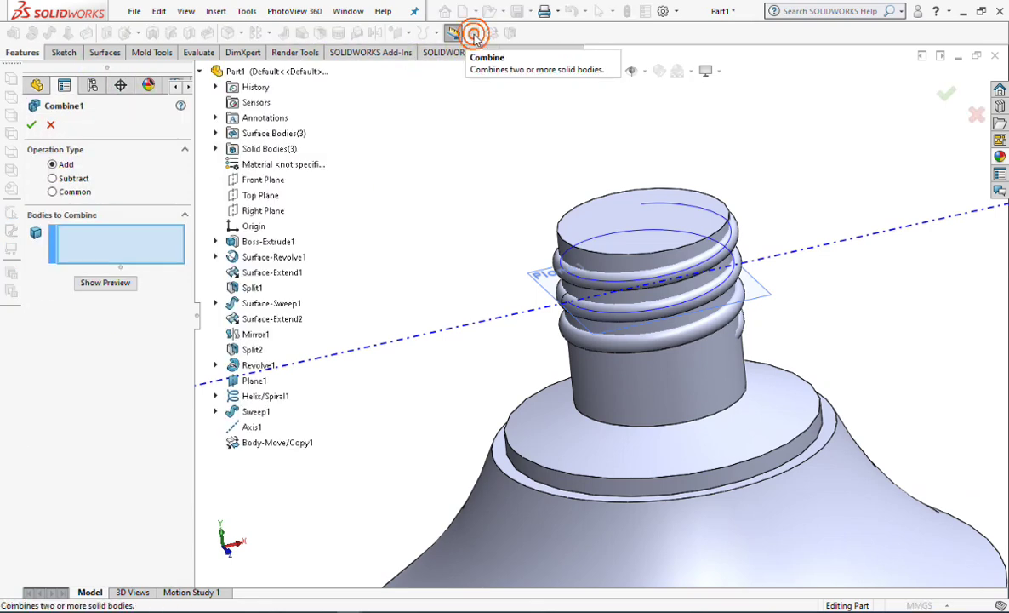
click(593, 251)
click(595, 281)
click(558, 321)
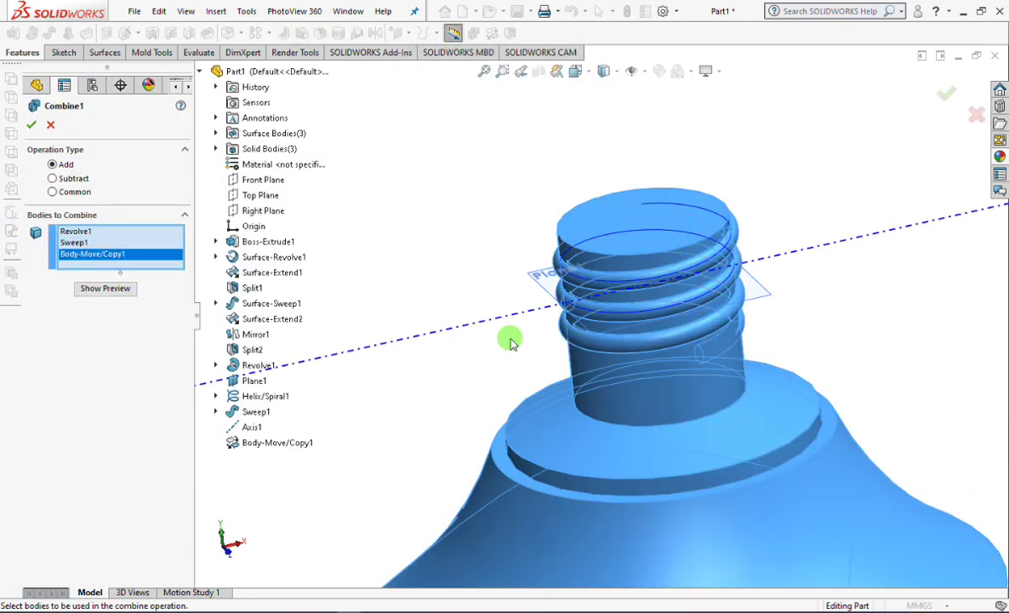
click(104, 283)
click(29, 122)
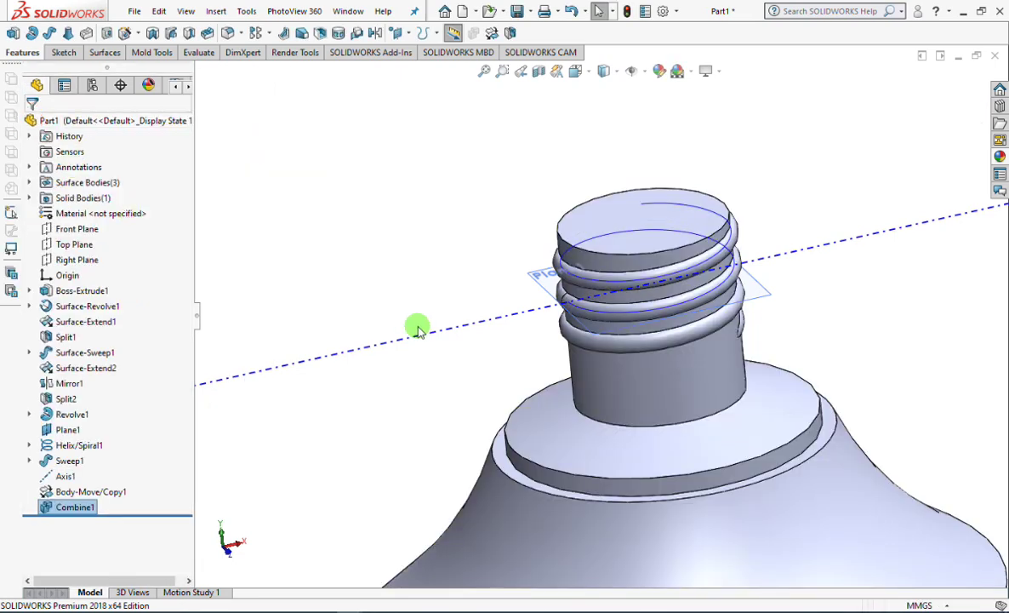
- Hide the reference axis, Plane1 and the helix curve around the neck
click(467, 329)
click(532, 277)
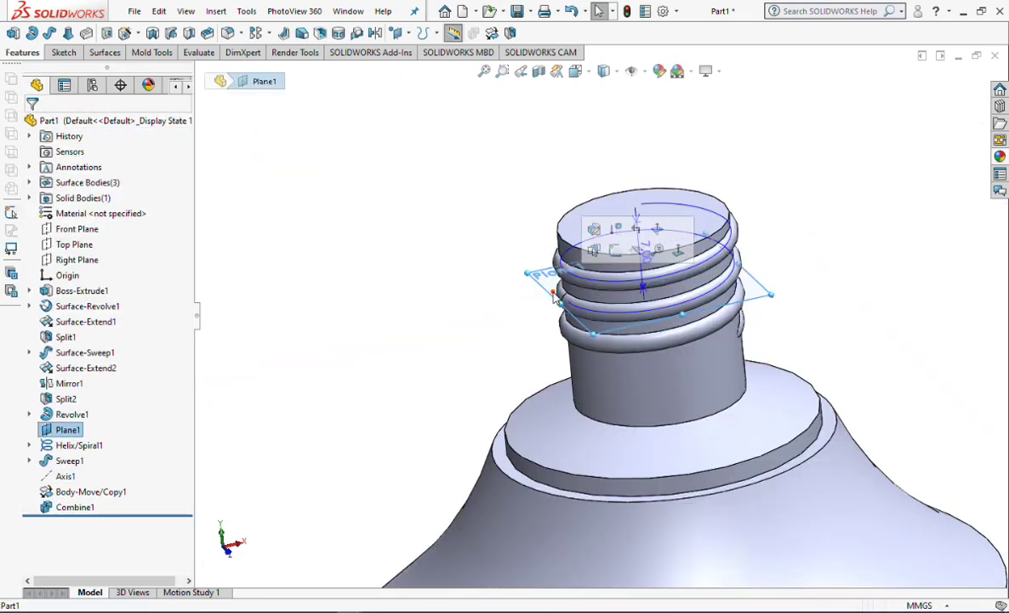
click(636, 251)
click(609, 282)
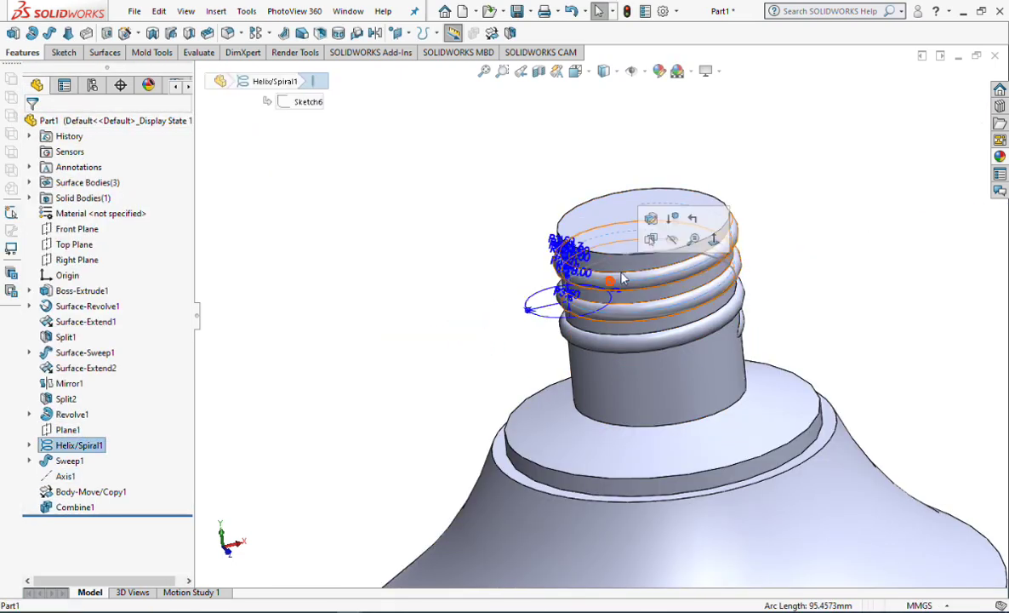
click(677, 241)
- Fillet the edges around the bottle's front panel and base with a 3 mm radius
click(576, 70)
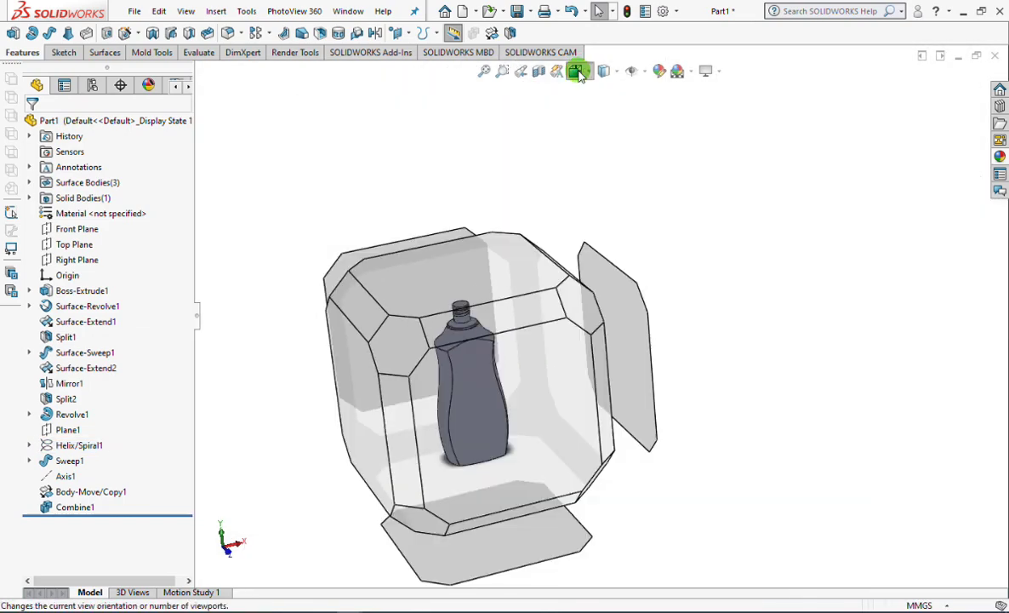
click(597, 132)
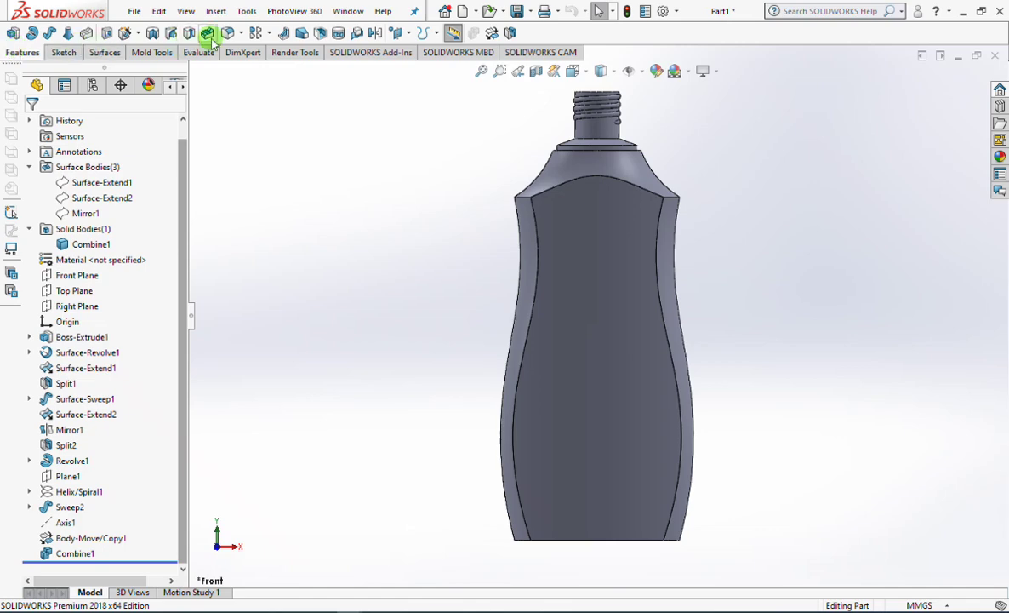
click(227, 33)
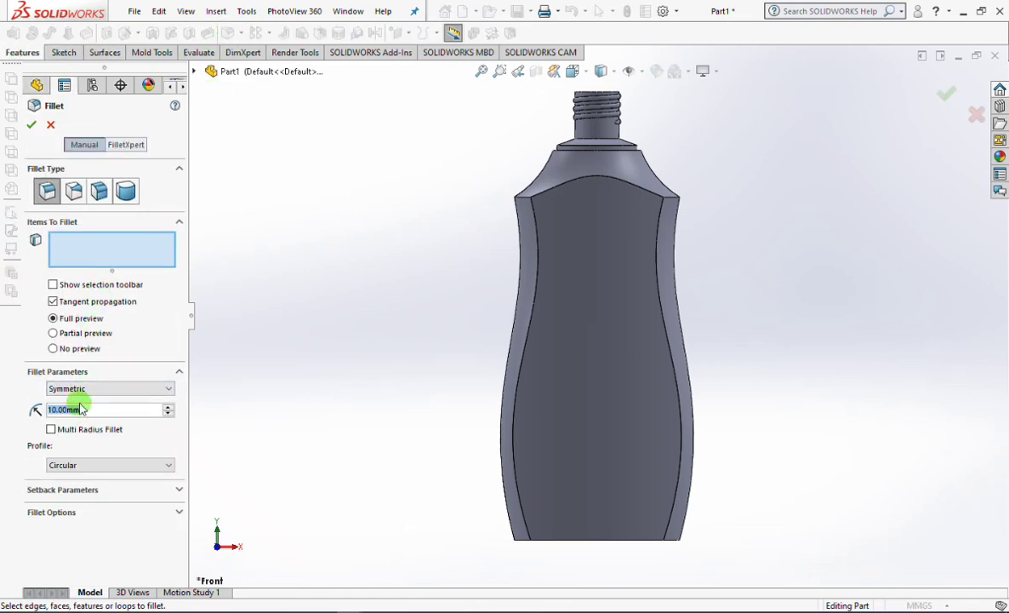
text(3)
click(92, 251)
click(604, 274)
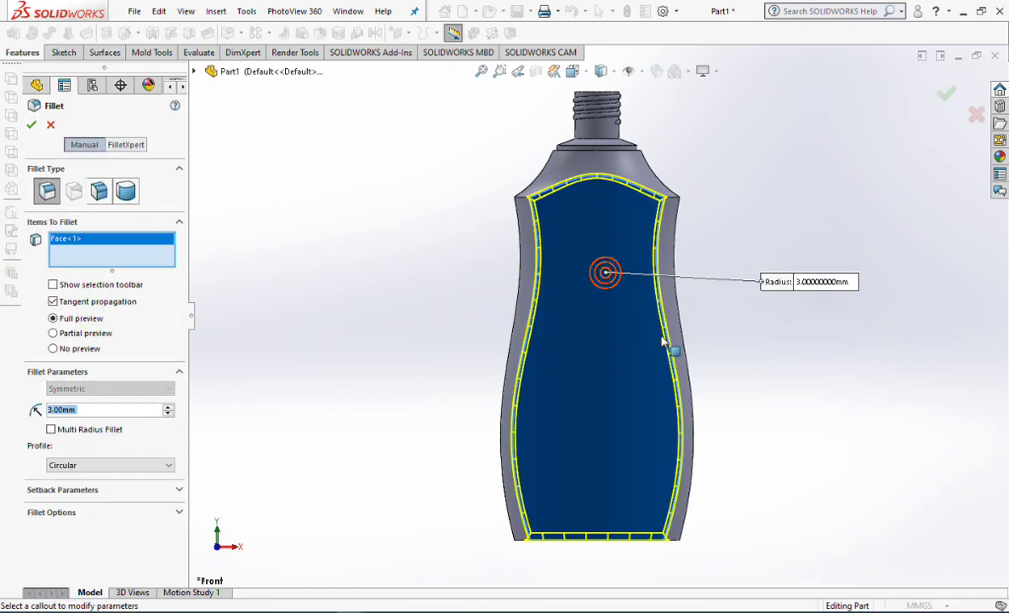
middle_drag(662, 341, 623, 428)
click(666, 366)
middle_drag(666, 366, 681, 313)
click(31, 126)
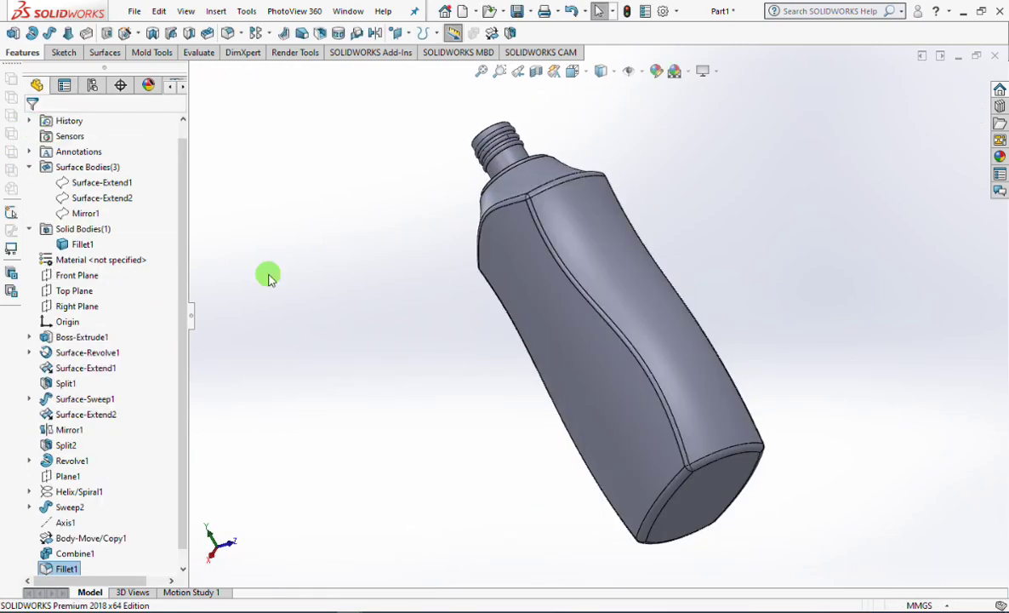
- Start an extruded cut on the bottle's base face and sketch its outline offset 2 mm inward as the profile
middle_drag(249, 254, 380, 272)
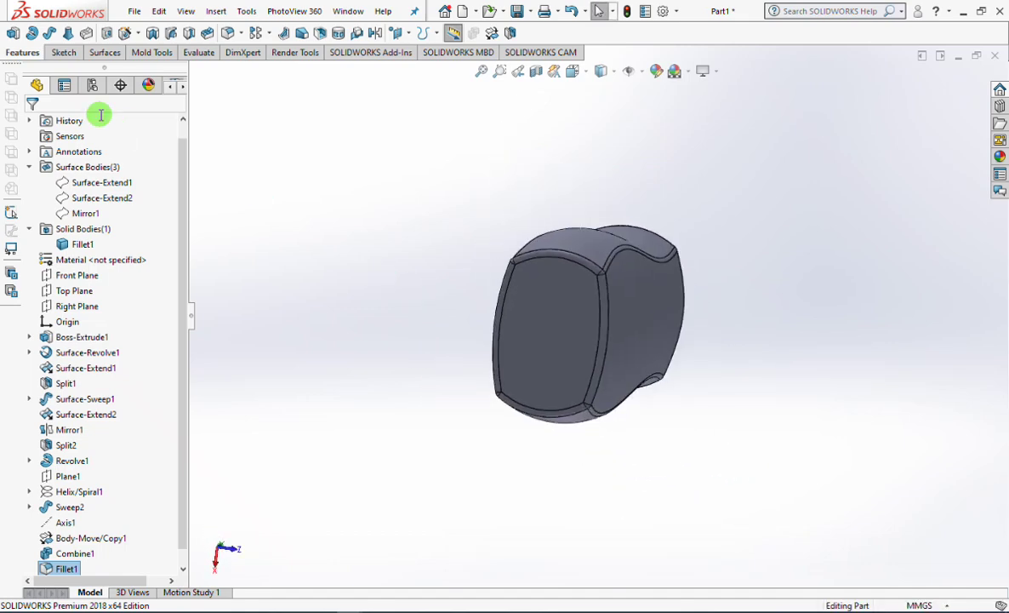
click(111, 32)
click(562, 294)
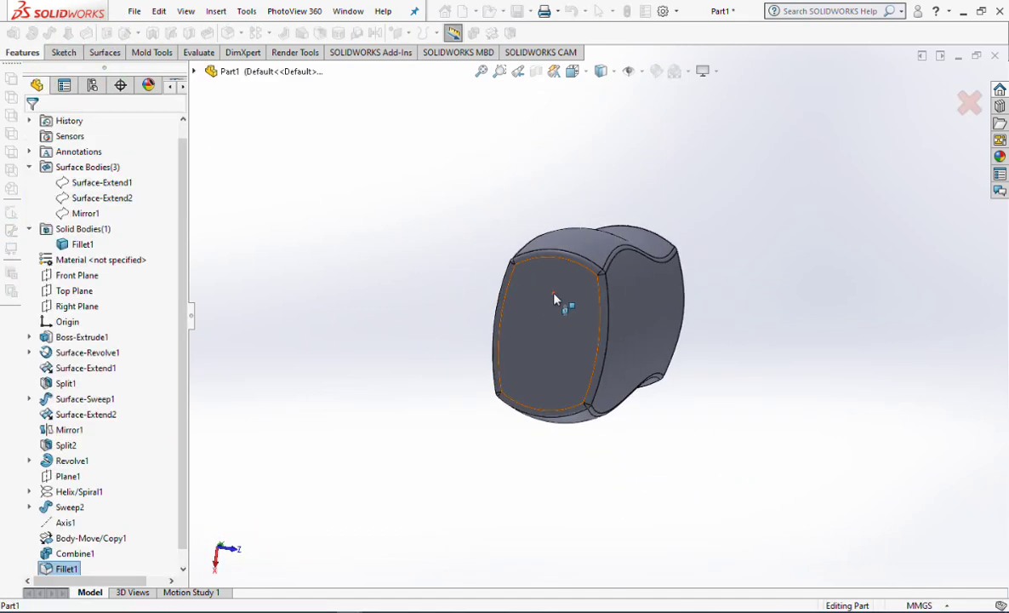
click(427, 32)
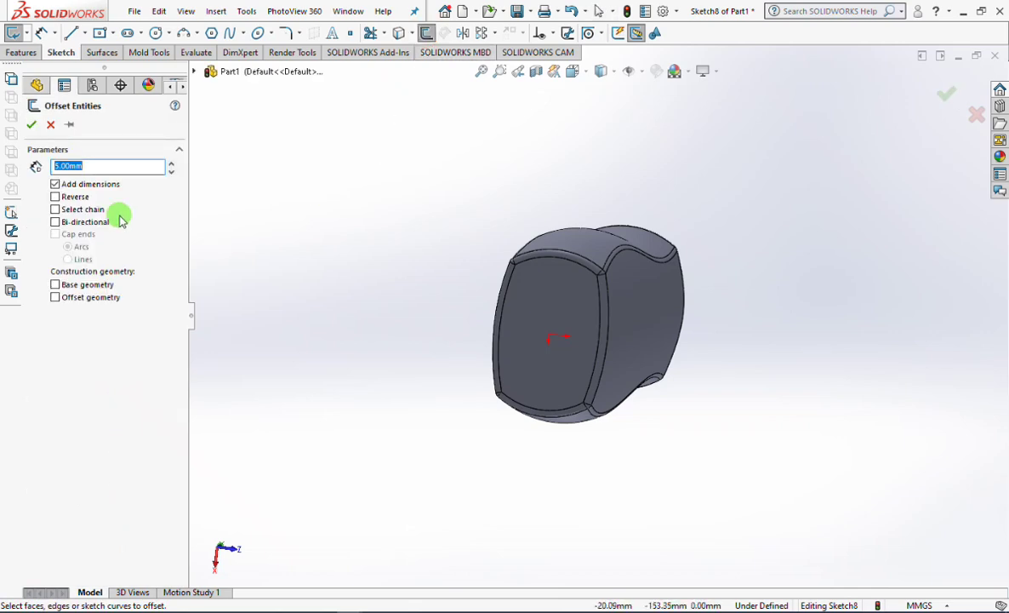
text(2)
key(Return)
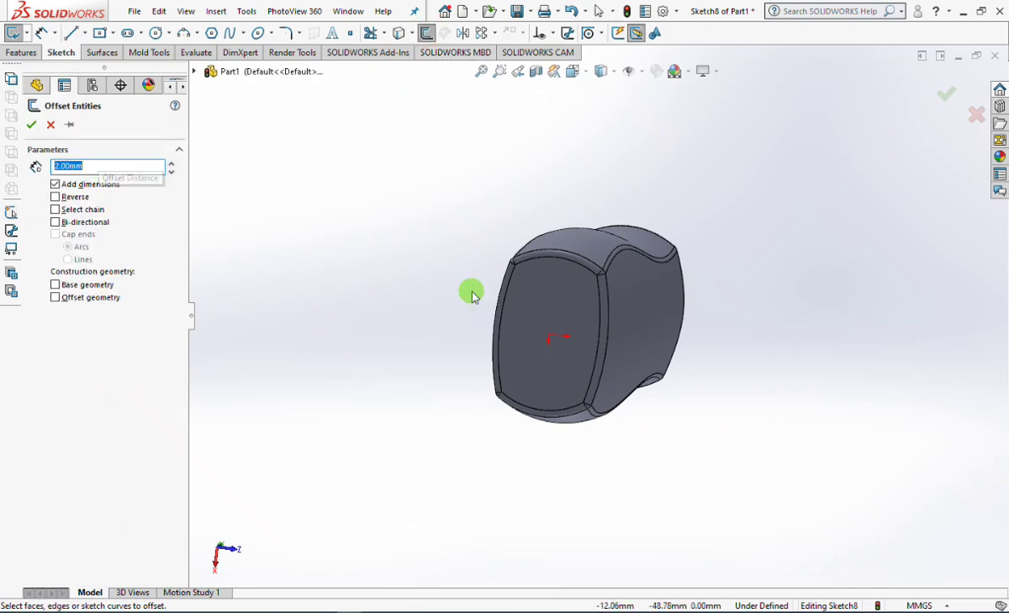
click(541, 283)
click(55, 197)
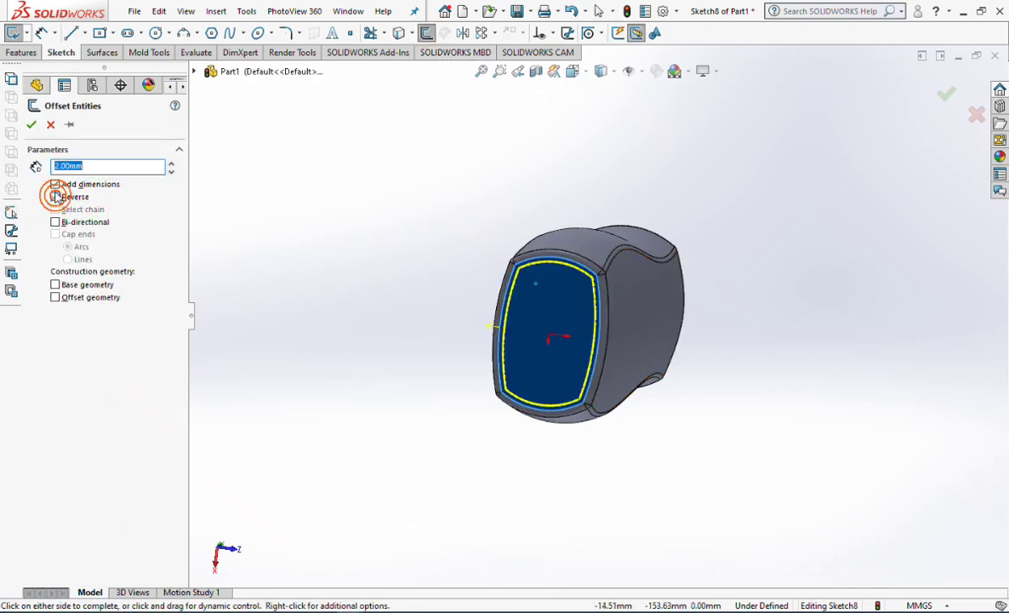
click(32, 125)
click(959, 106)
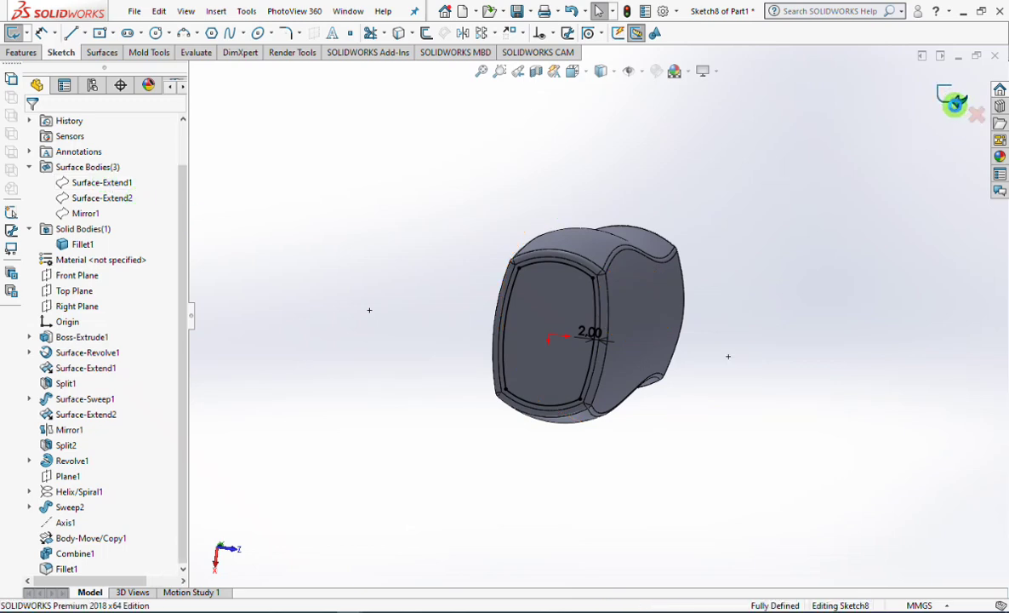
- Cut the sketched outline 2 mm deep into the bottle's base with a 45° inward draft
scroll(525, 346, down, 3)
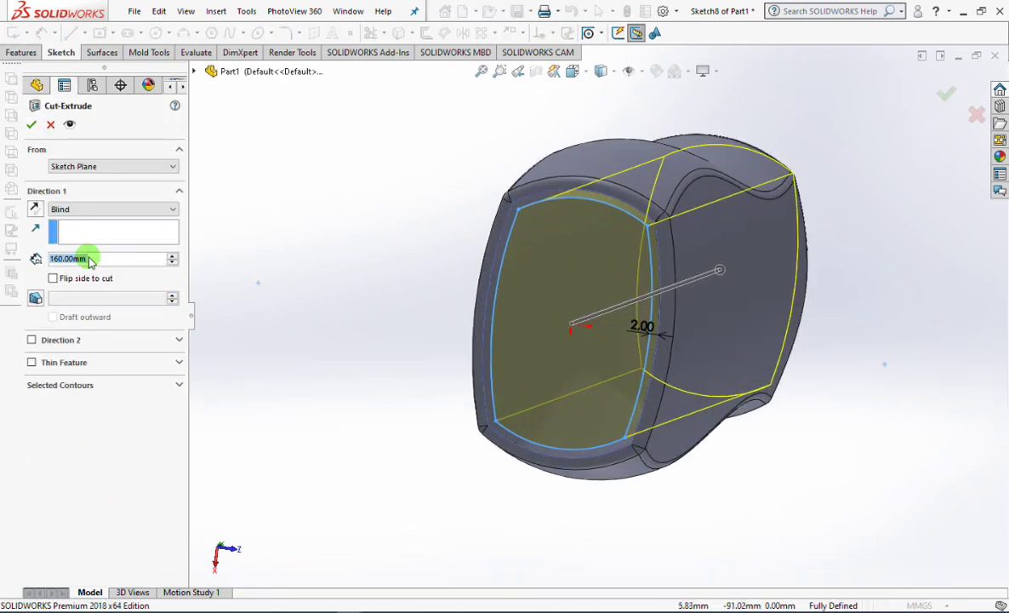
text(2)
key(Tab)
middle_drag(366, 310, 345, 363)
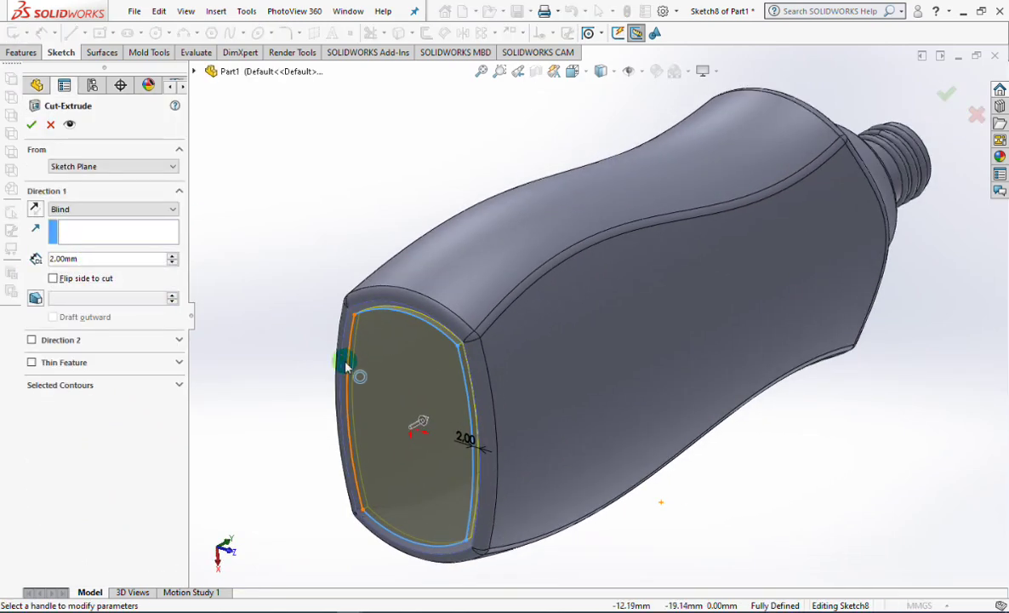
click(35, 298)
text(45)
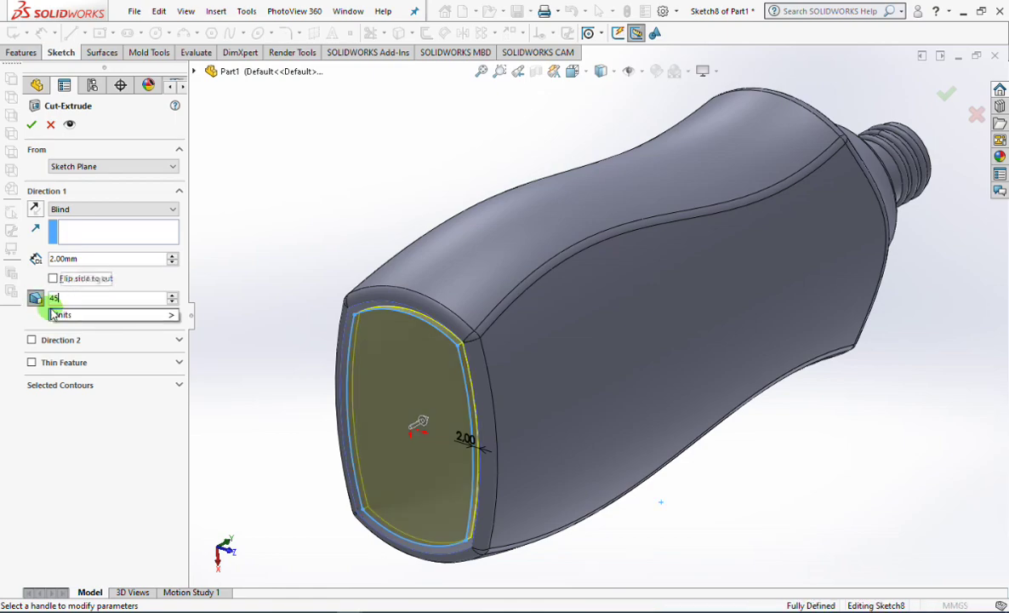
key(Return)
middle_drag(230, 335, 235, 237)
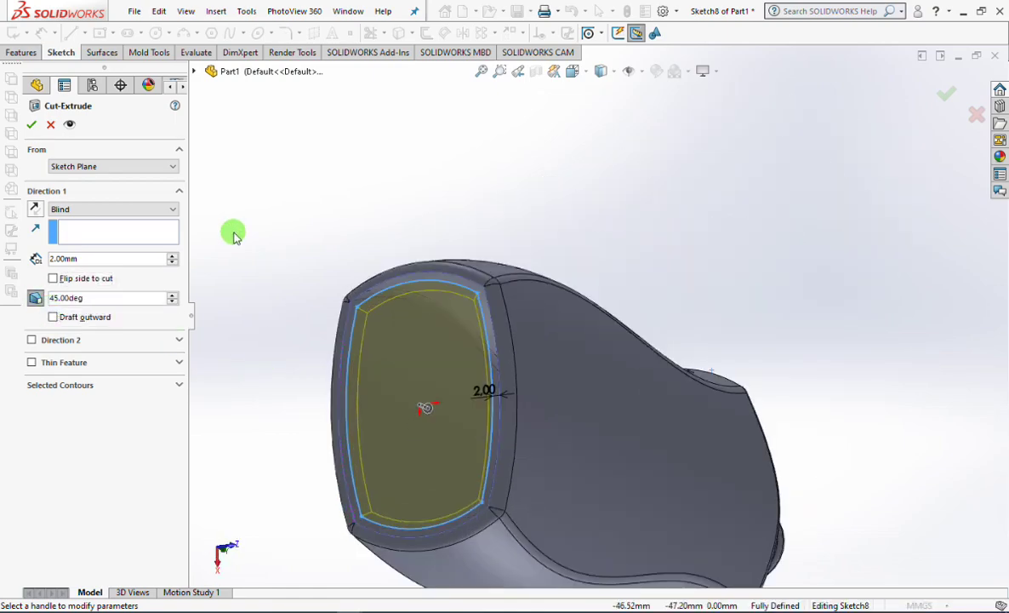
click(32, 125)
- Fillet the four edges around the perimeter of the base recess with a 3 mm radius
middle_drag(332, 218, 354, 196)
click(227, 33)
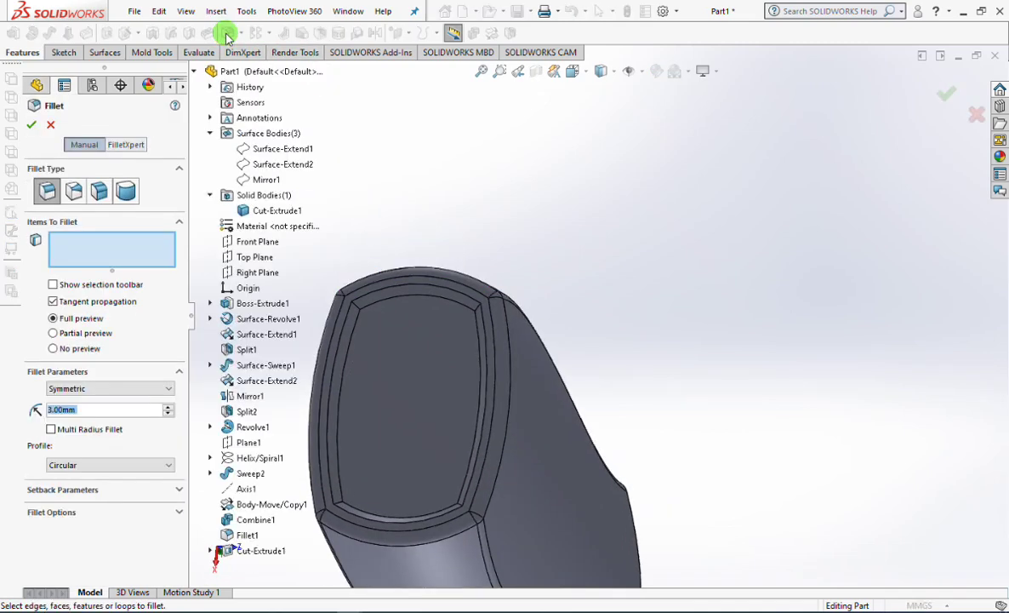
click(340, 351)
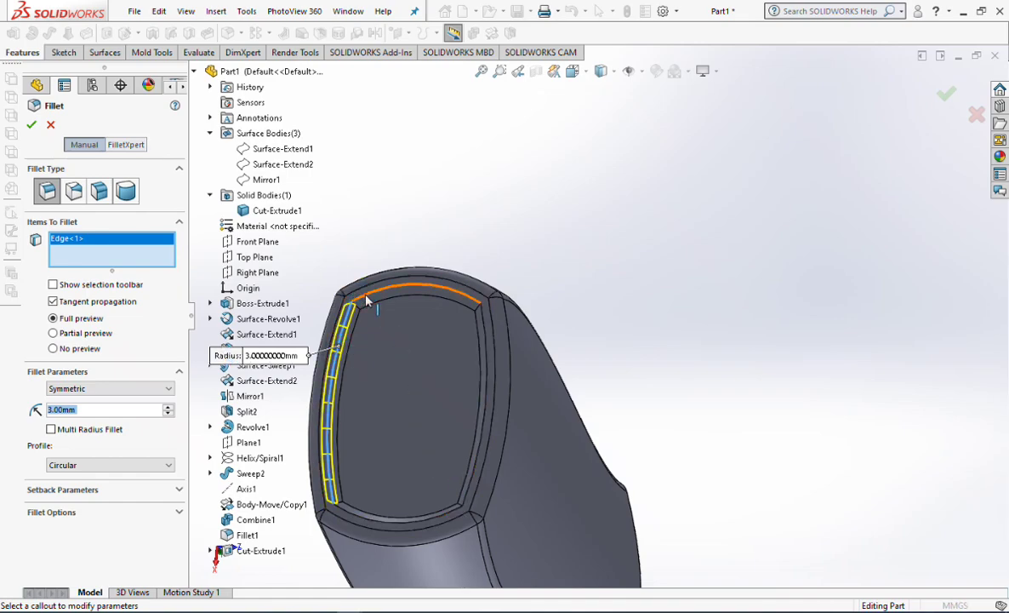
click(366, 297)
middle_drag(432, 357, 498, 442)
click(484, 501)
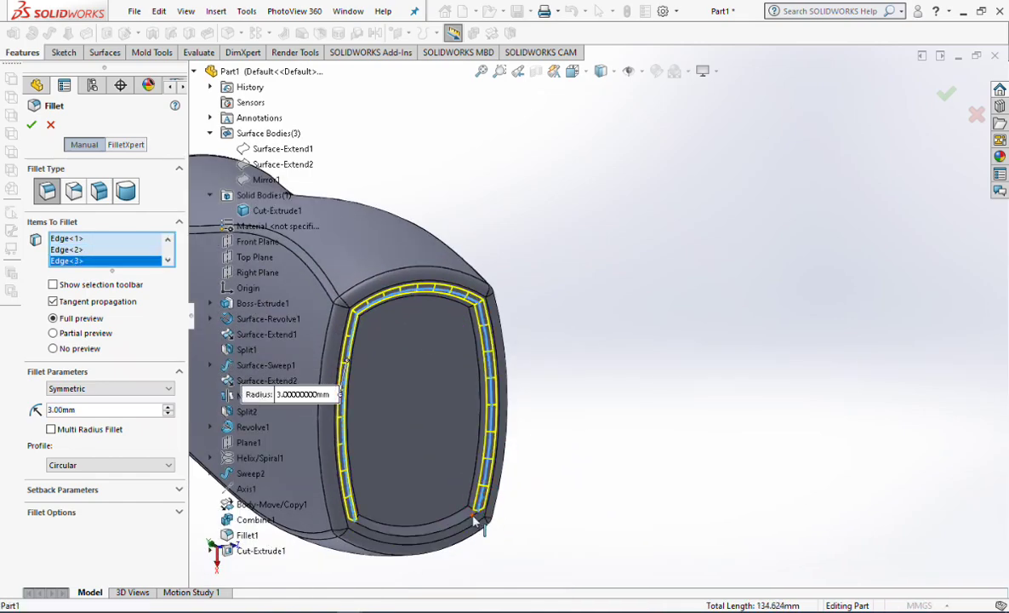
click(477, 522)
click(33, 126)
- Shell the bottle to a 1.5 mm wall thickness, removing the flat top face of the neck
middle_drag(561, 261, 419, 443)
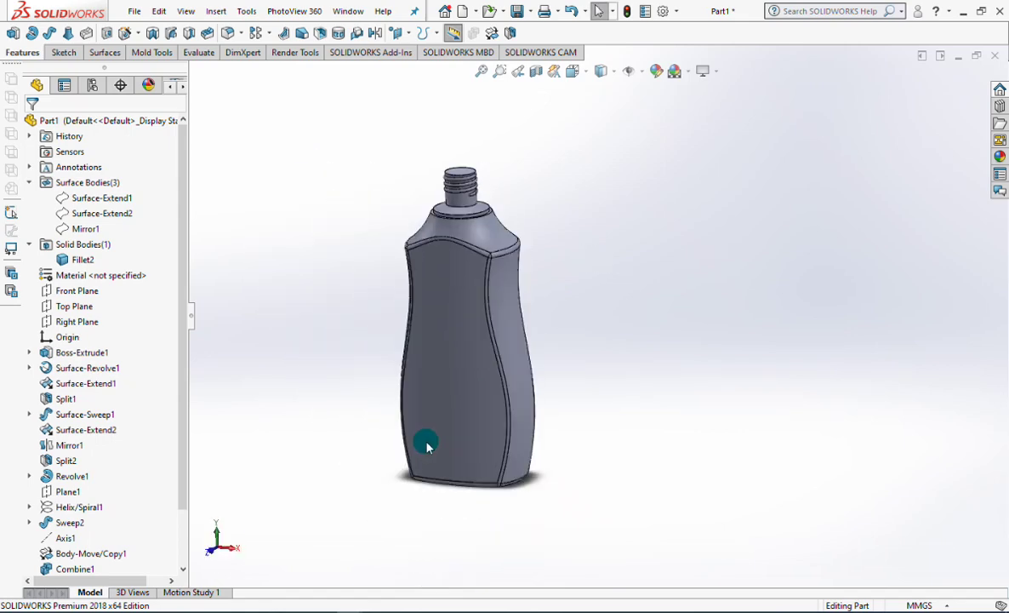
middle_drag(579, 237, 446, 176)
scroll(410, 148, down, 1)
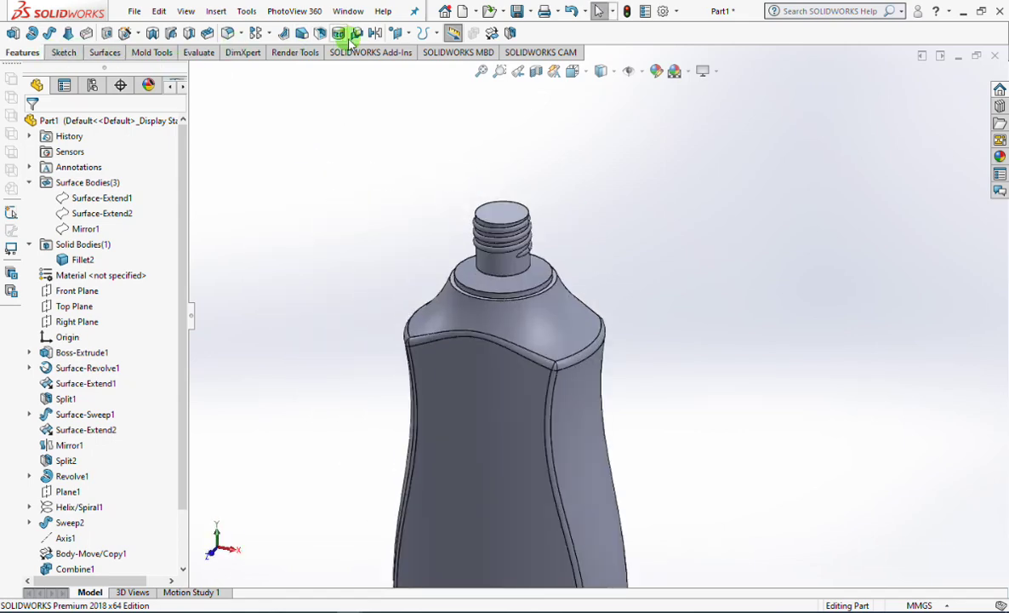
click(321, 34)
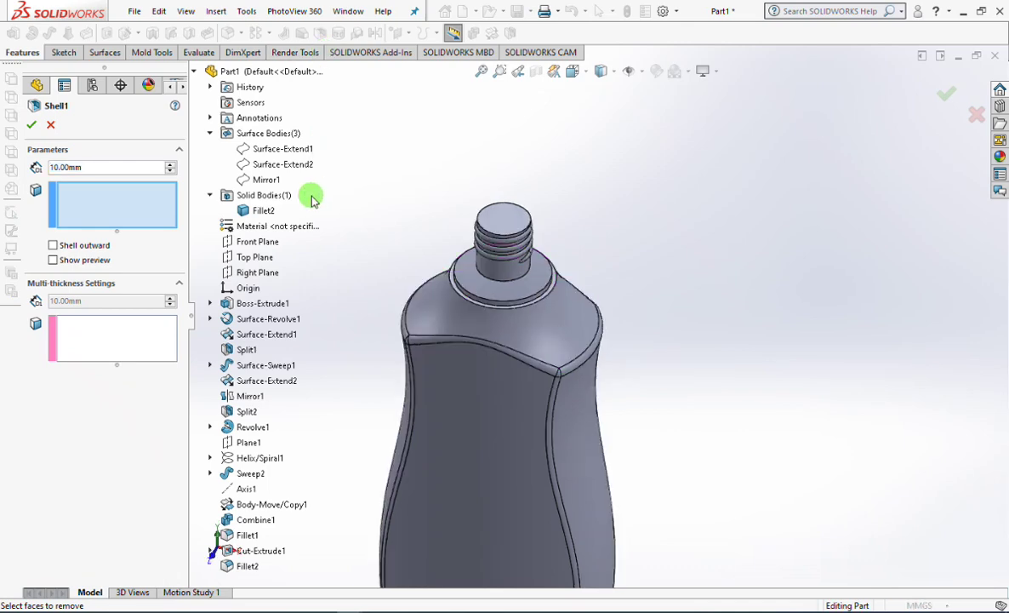
text(1.5)
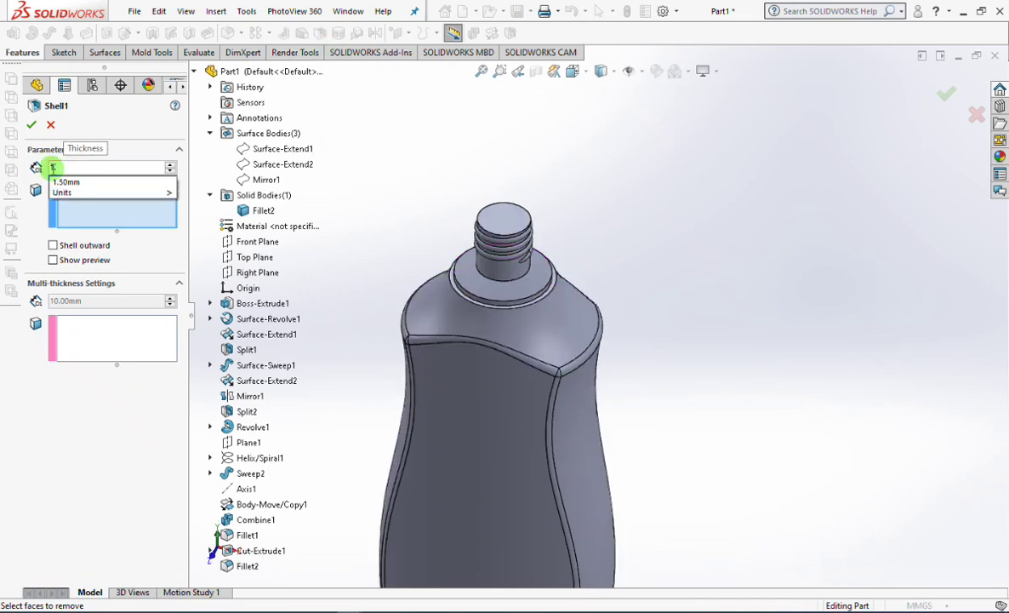
click(104, 215)
click(507, 220)
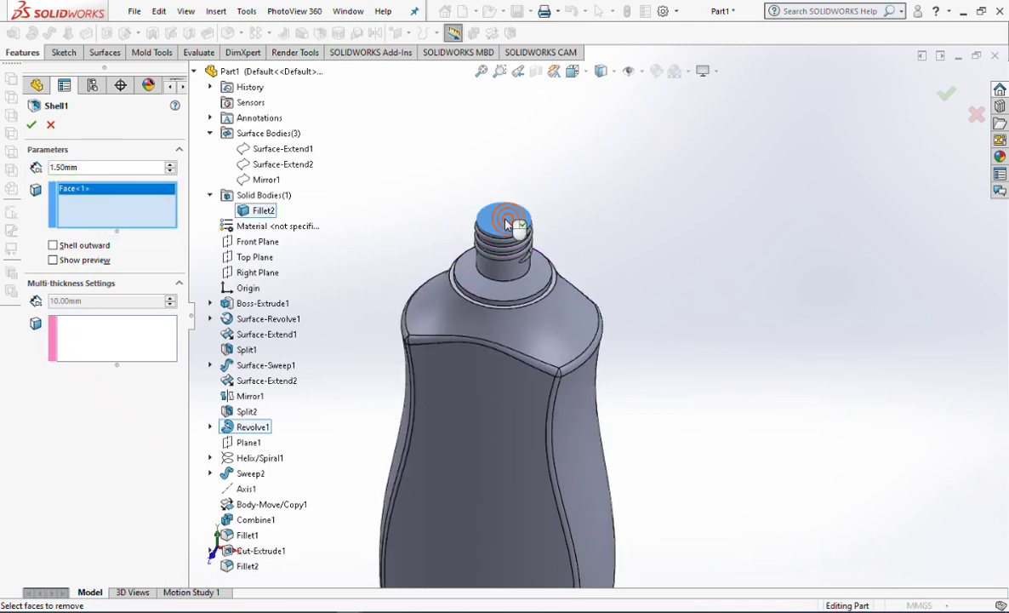
click(31, 125)
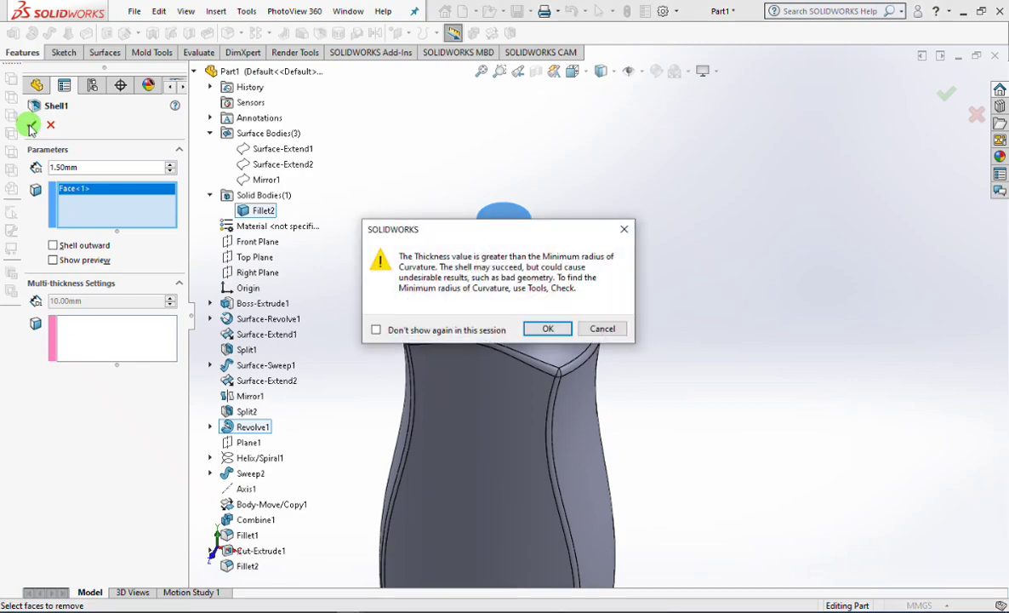
click(548, 330)
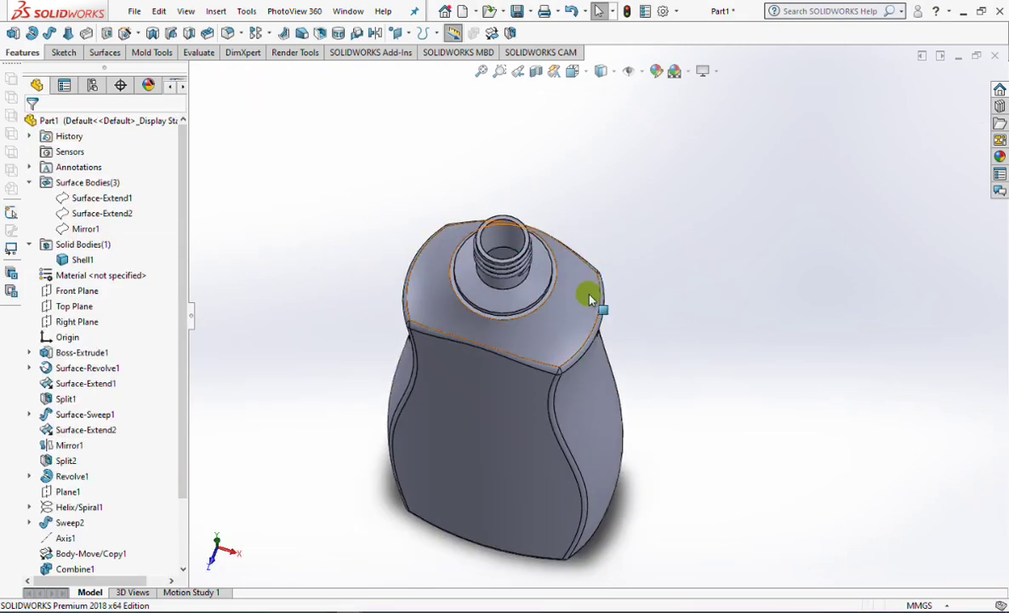
- Examine the hollow interior and wall of the bottle in a section view, and restore the full view
middle_drag(590, 297, 535, 111)
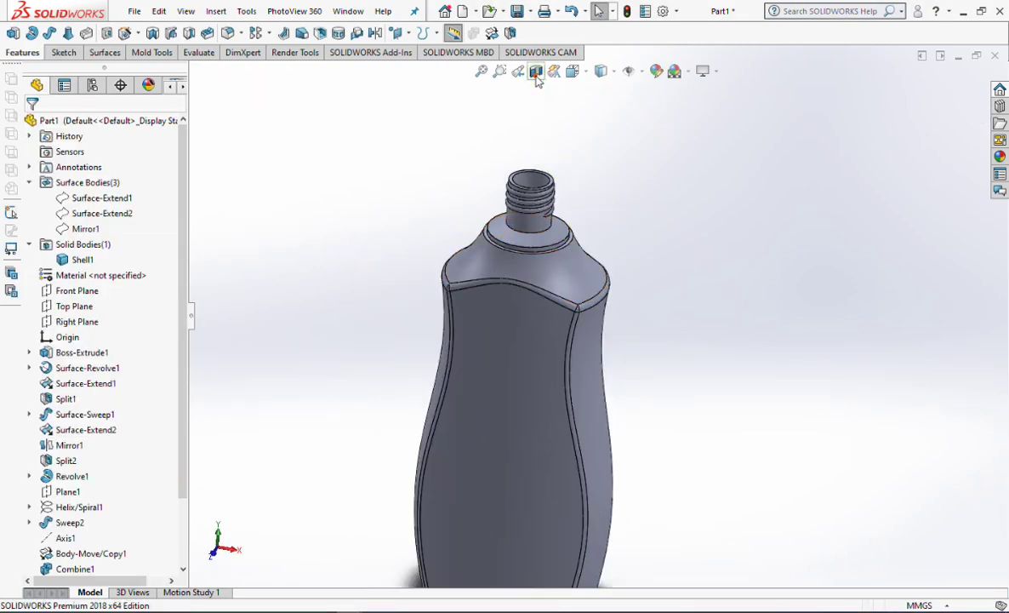
click(536, 74)
click(24, 124)
scroll(535, 268, up, 2)
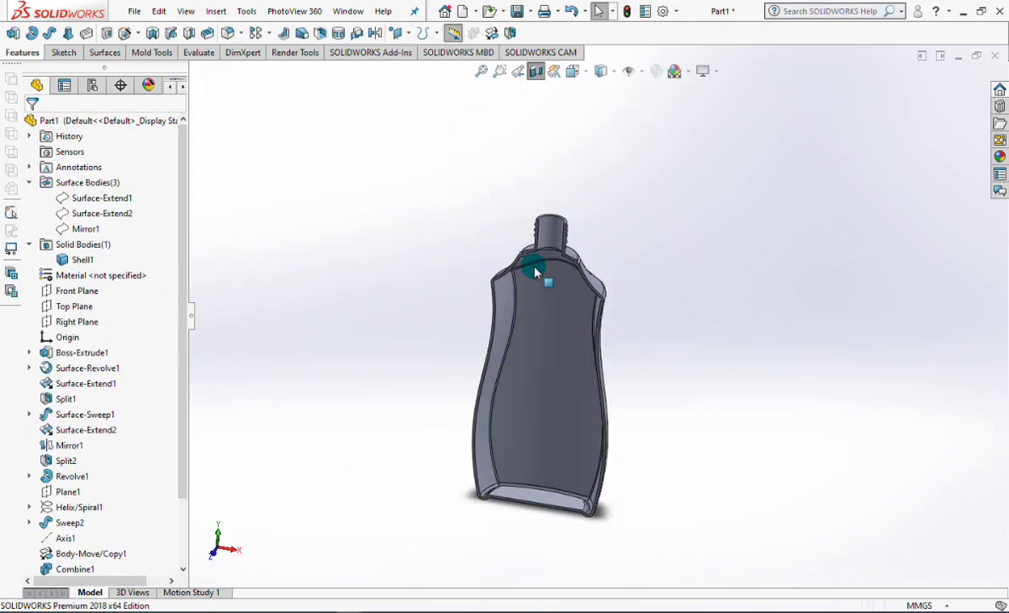
middle_drag(536, 271, 528, 213)
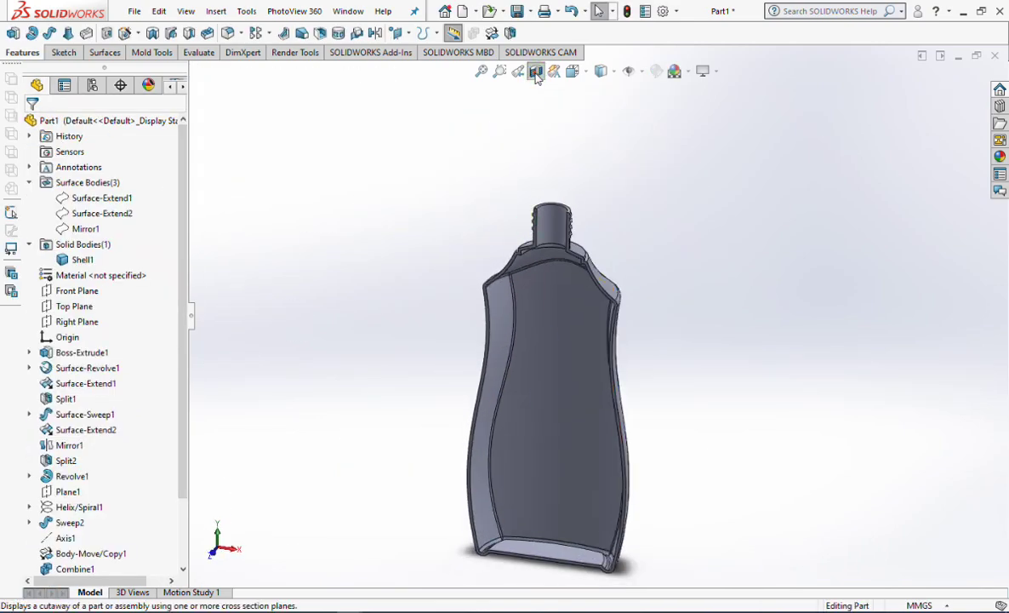
click(536, 73)
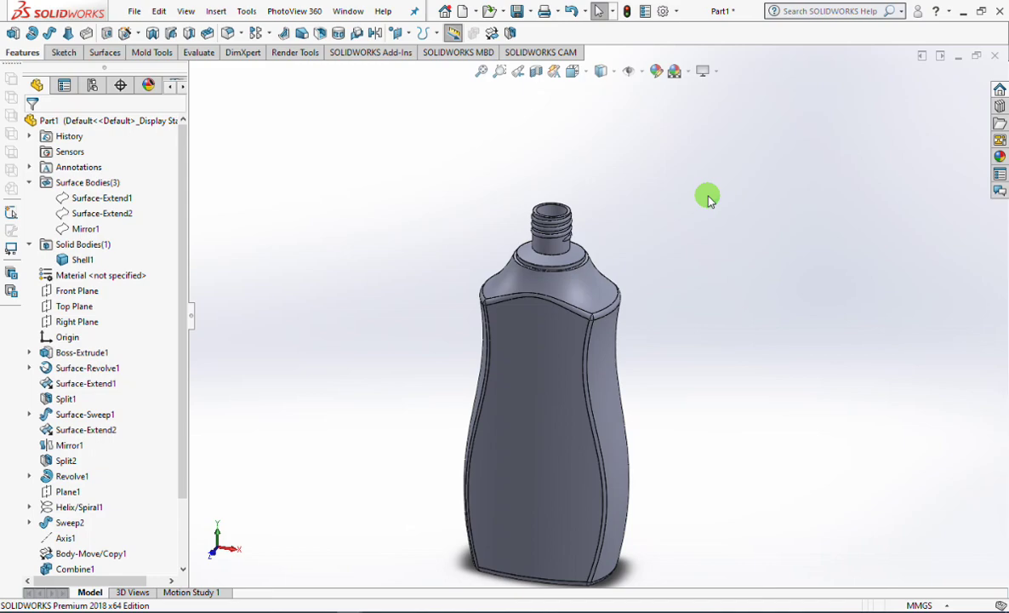
- Start a revolved boss on the Front Plane and sketch a horizontal line from the centre below the neck collar outward, plus a slanted line rising above the neck
click(481, 71)
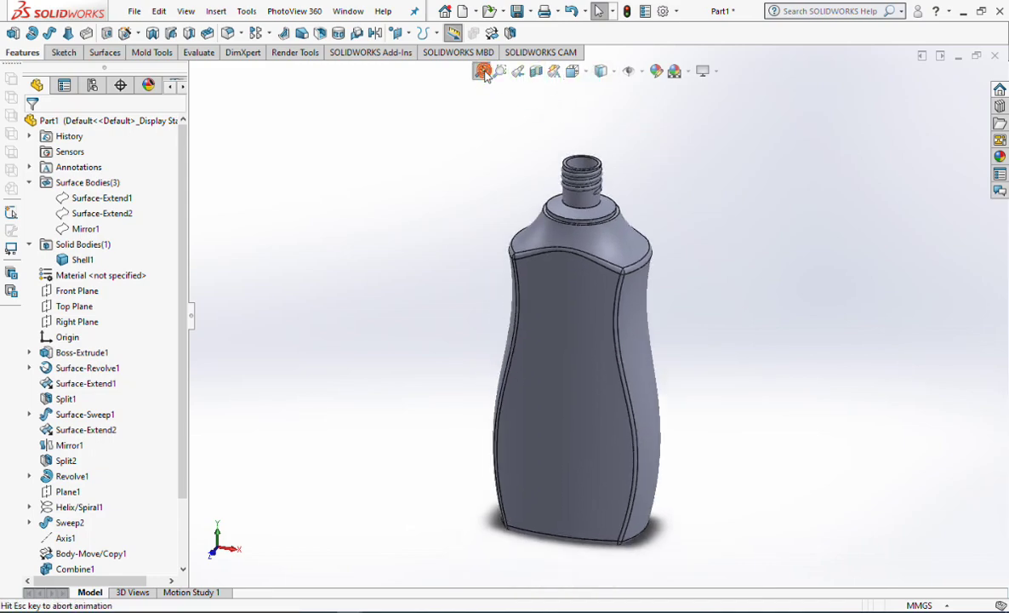
click(573, 72)
click(599, 134)
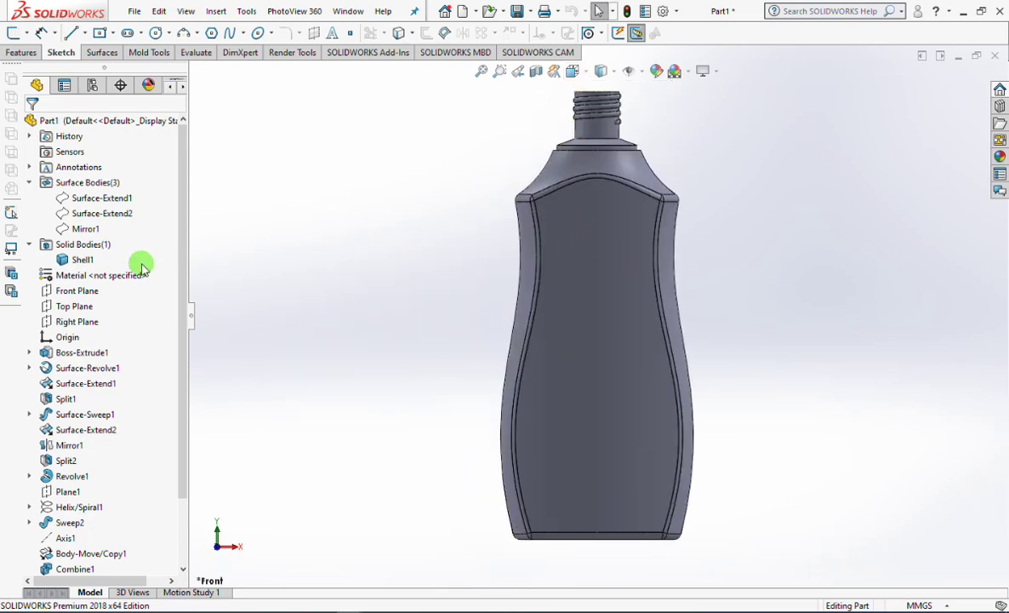
click(75, 291)
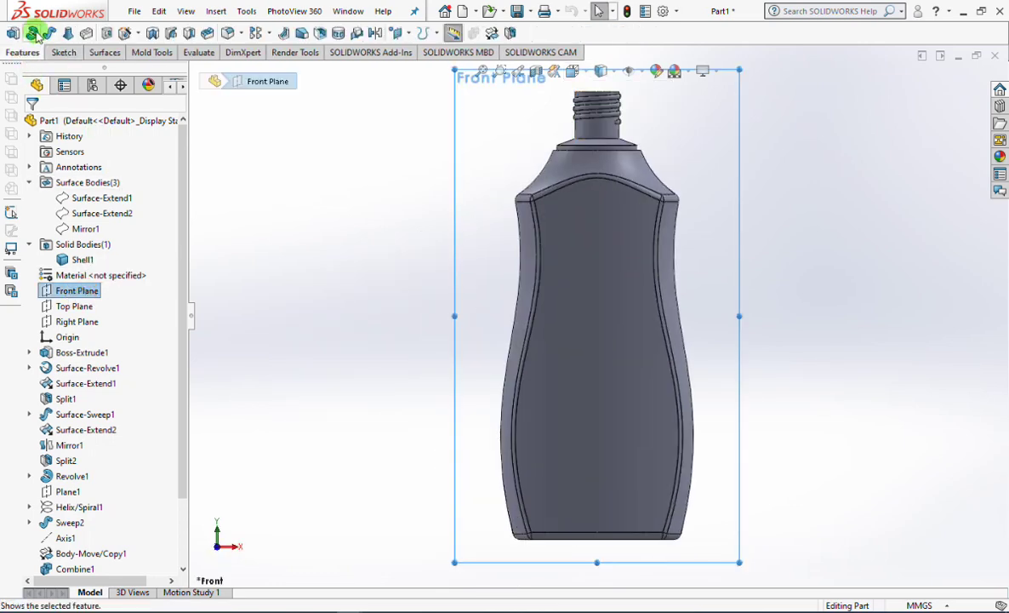
click(34, 33)
scroll(607, 108, down, 5)
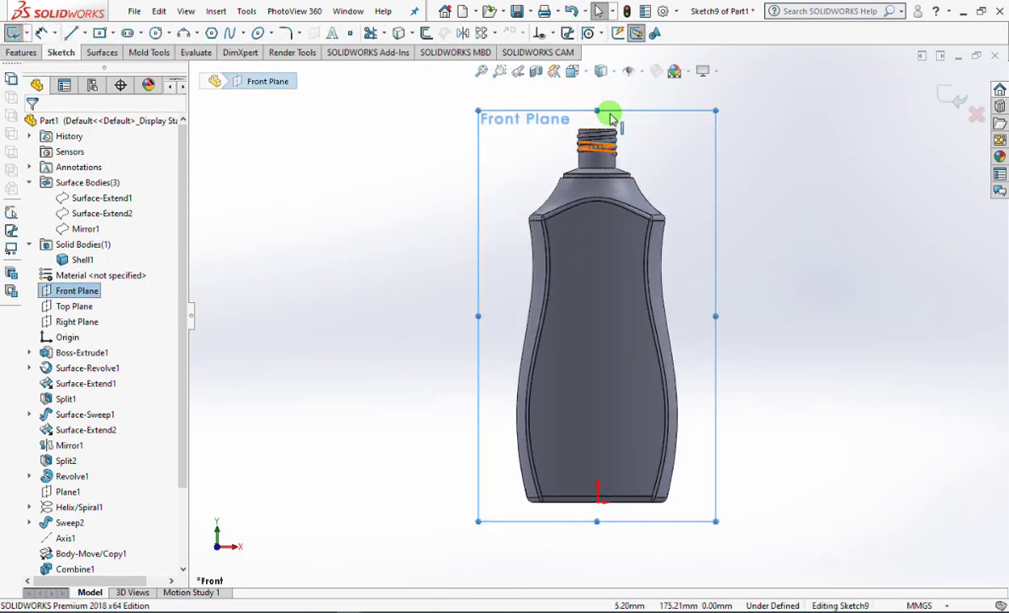
scroll(639, 223, up, 3)
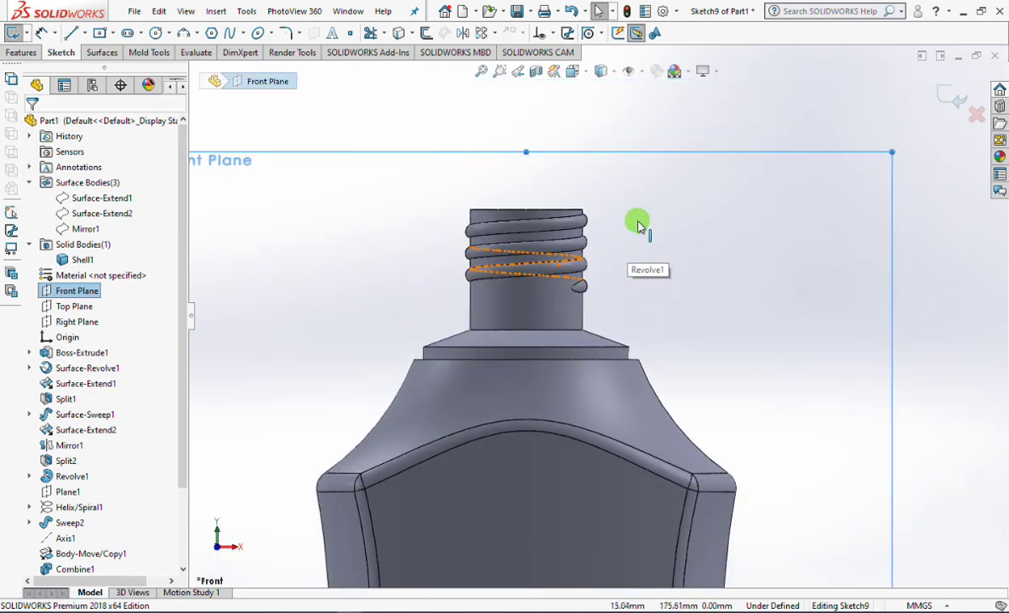
click(72, 32)
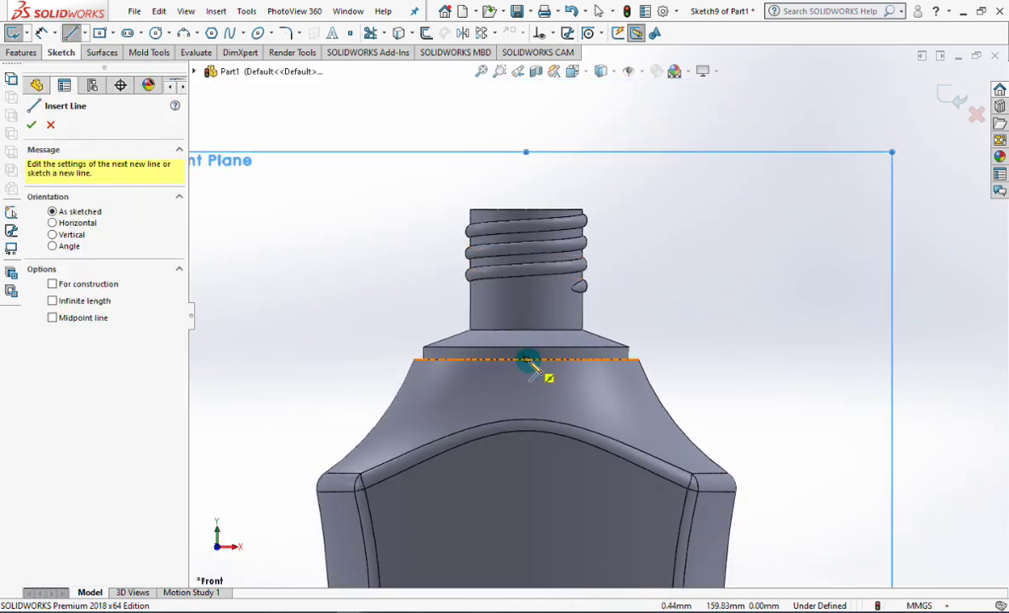
click(527, 359)
click(415, 359)
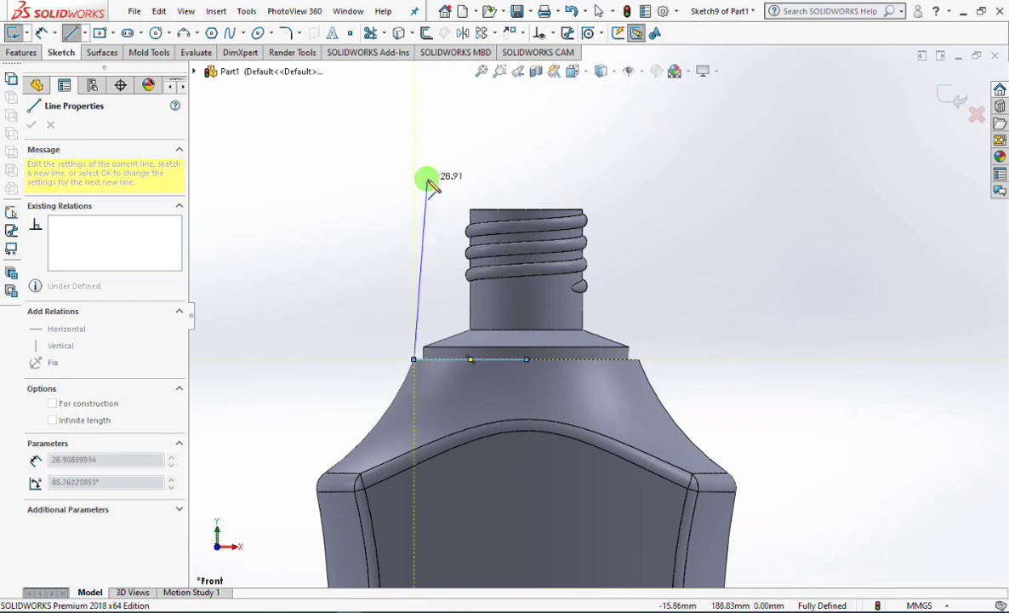
click(430, 170)
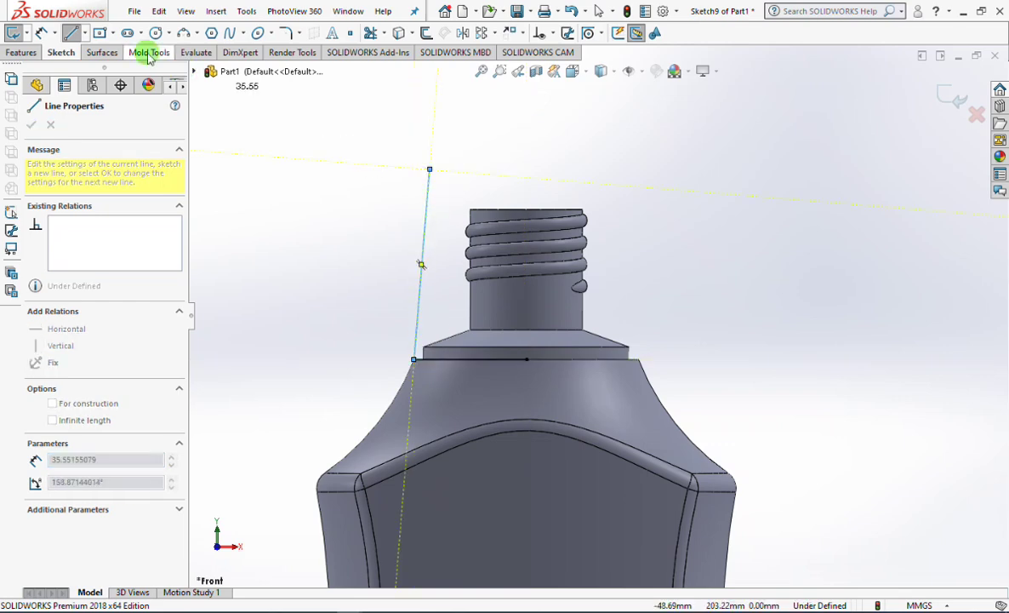
- Sketch two connected 3-point arcs from the slanted line to above the neck's centre, one convex about 4 mm radius and one concave about 13.3 mm
click(183, 33)
click(430, 170)
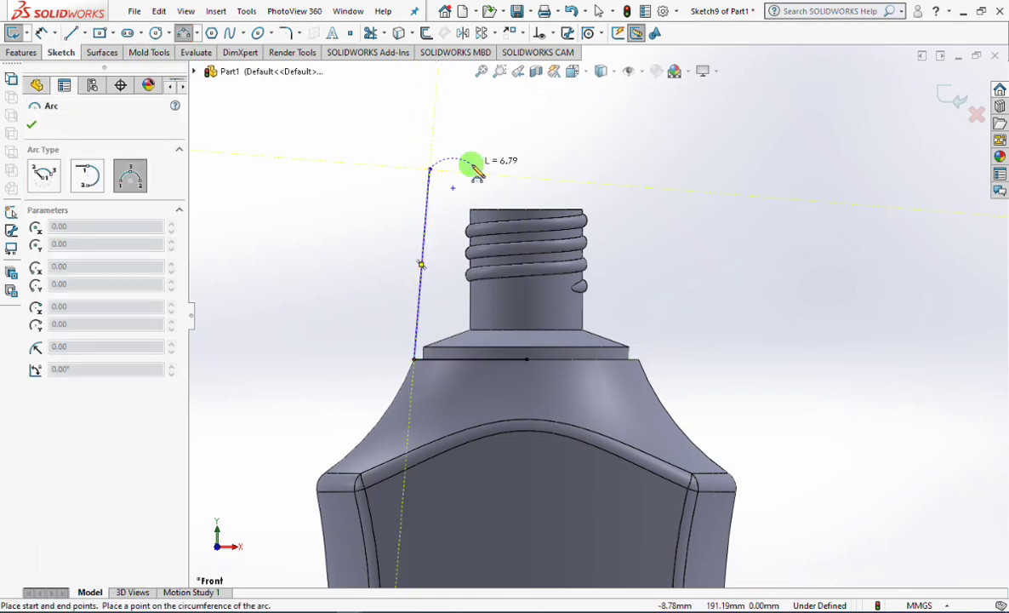
click(470, 173)
click(466, 173)
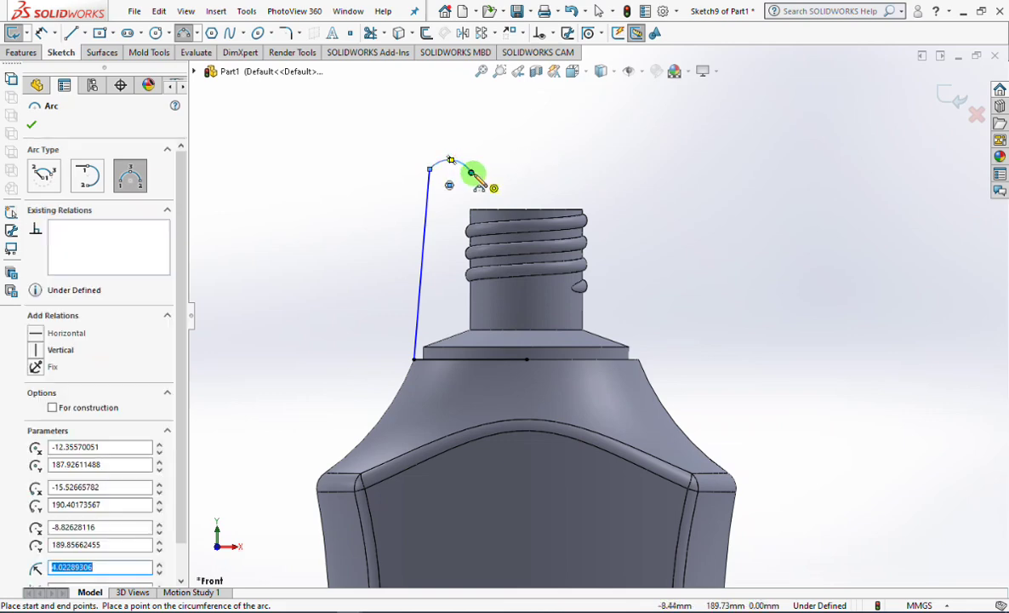
click(472, 173)
click(527, 177)
click(509, 180)
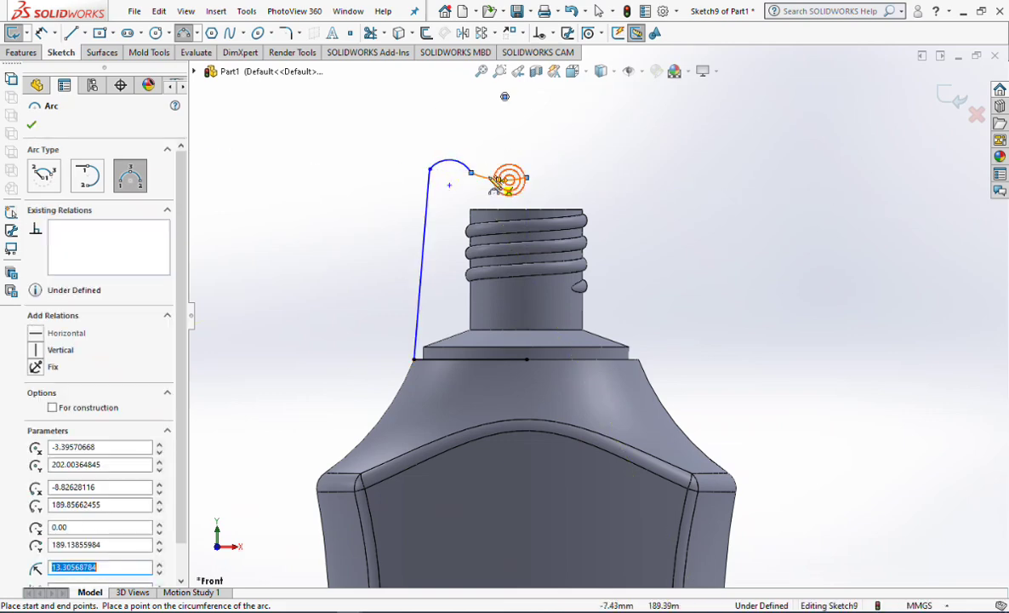
- Draw a vertical centerline about 29 mm long from the concave arc's end down to the start of the horizontal line
click(84, 34)
click(98, 66)
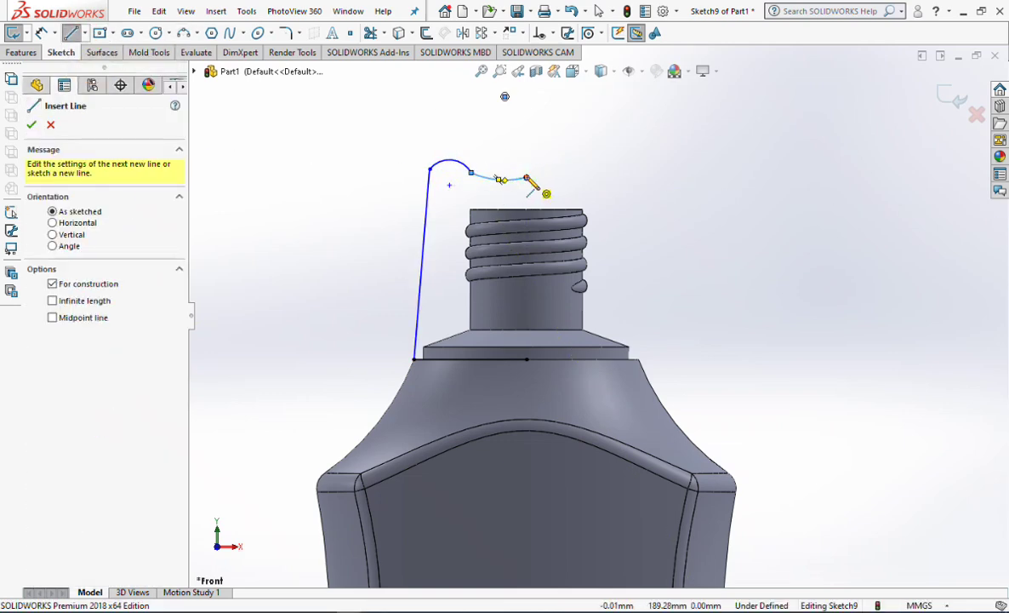
click(526, 178)
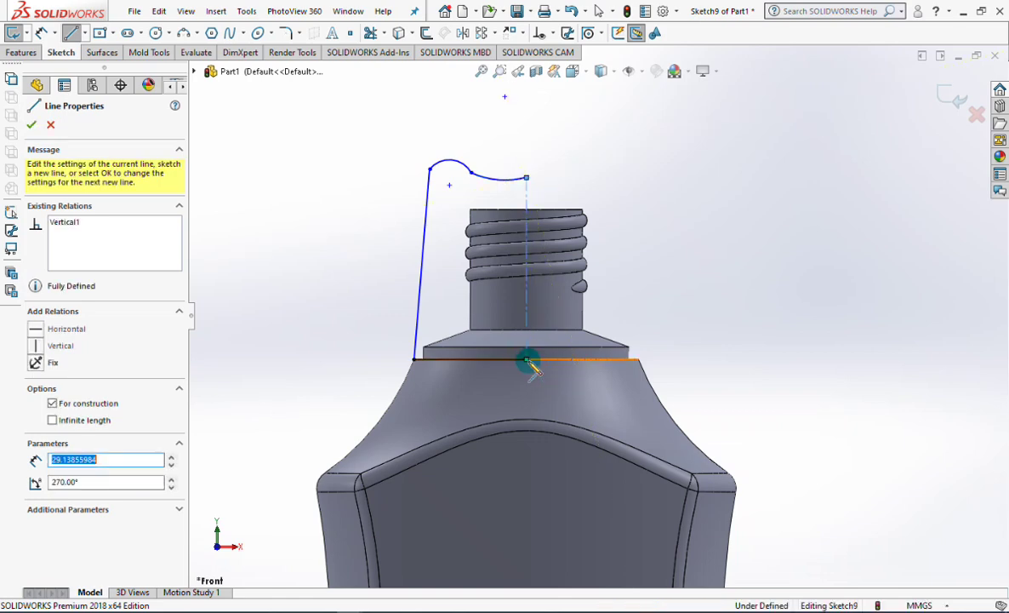
click(527, 361)
right_click(533, 361)
click(551, 362)
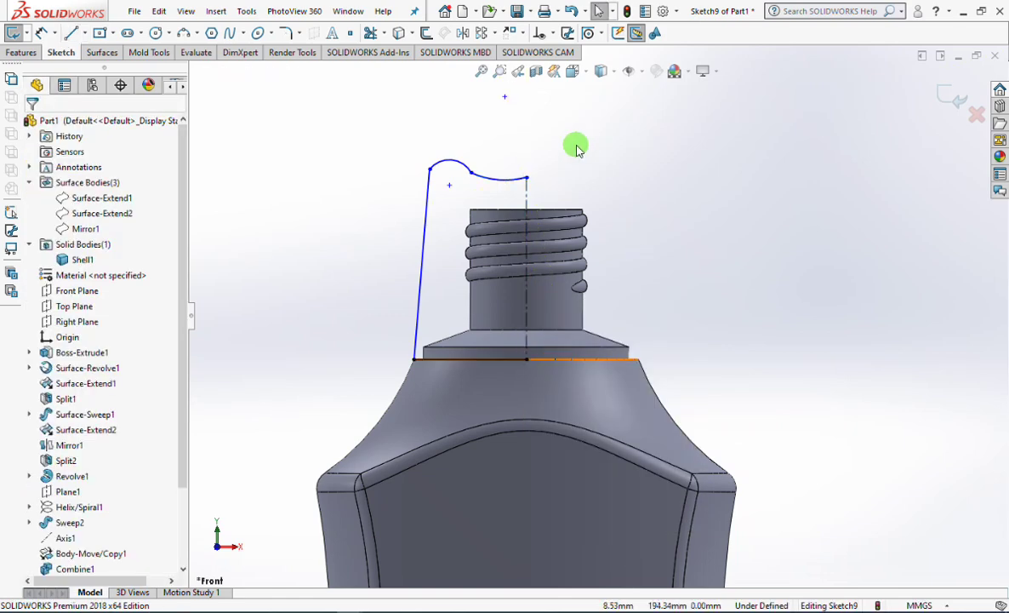
- Add a tangent relation between the convex and concave arcs of the cap profile
click(549, 33)
click(574, 67)
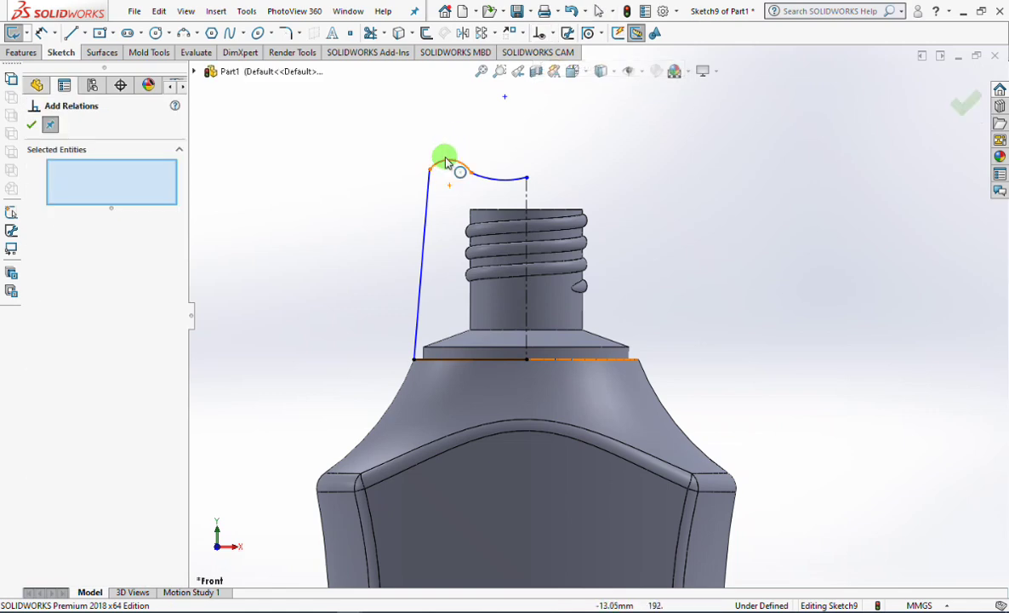
click(445, 163)
click(492, 179)
click(34, 368)
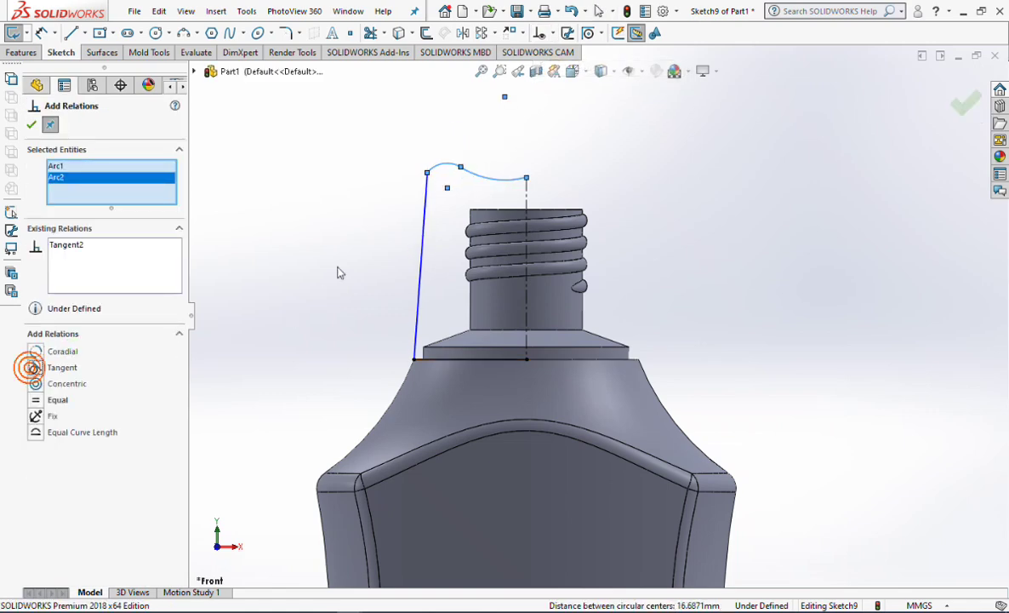
- Make the convex arc tangent to the slanted line and the concave arc's centre point coincident with the vertical centerline
click(426, 198)
click(436, 166)
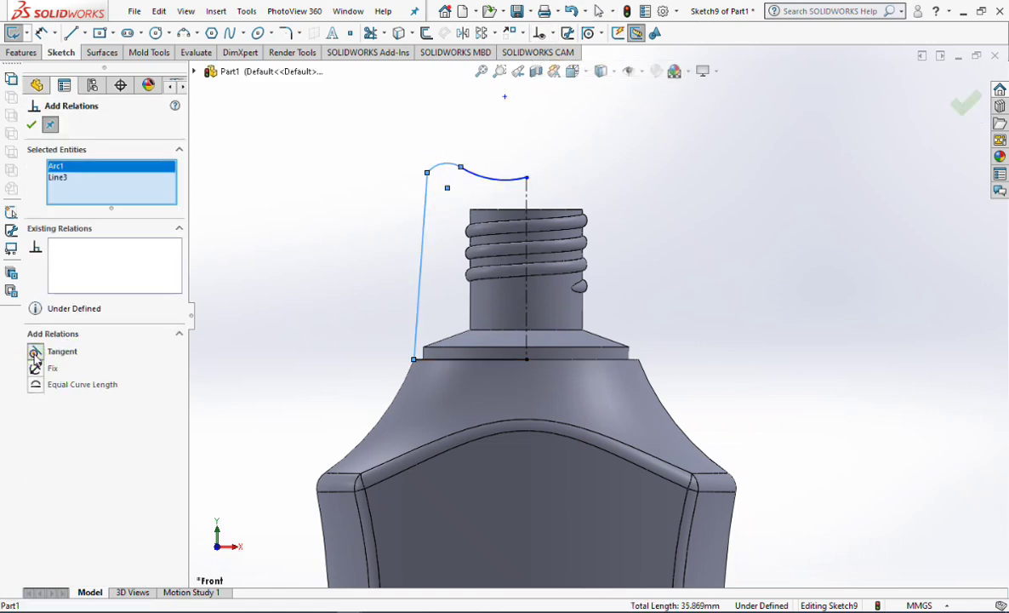
scroll(567, 223, up, 1)
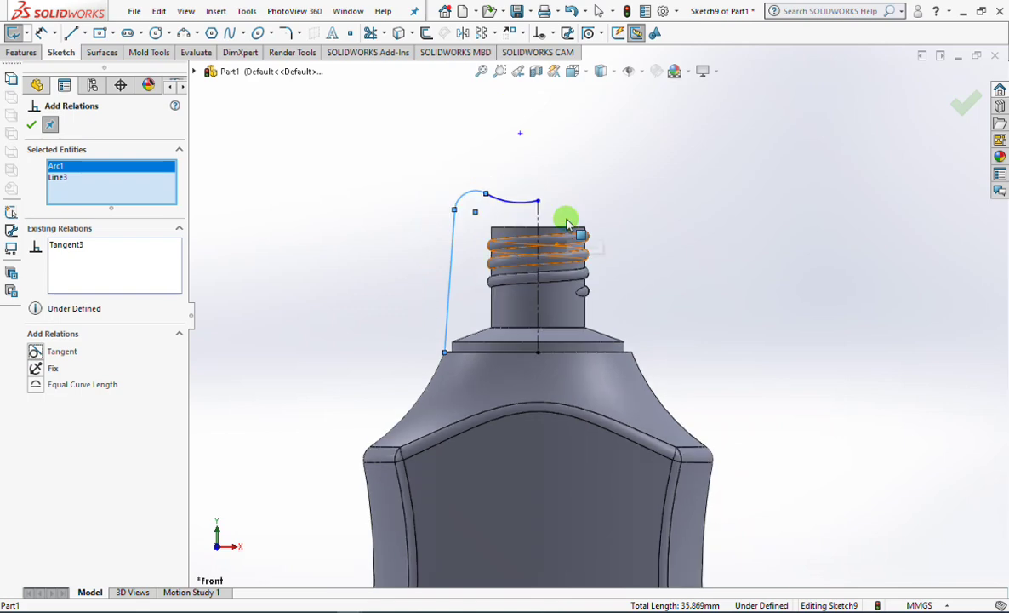
click(520, 133)
click(538, 272)
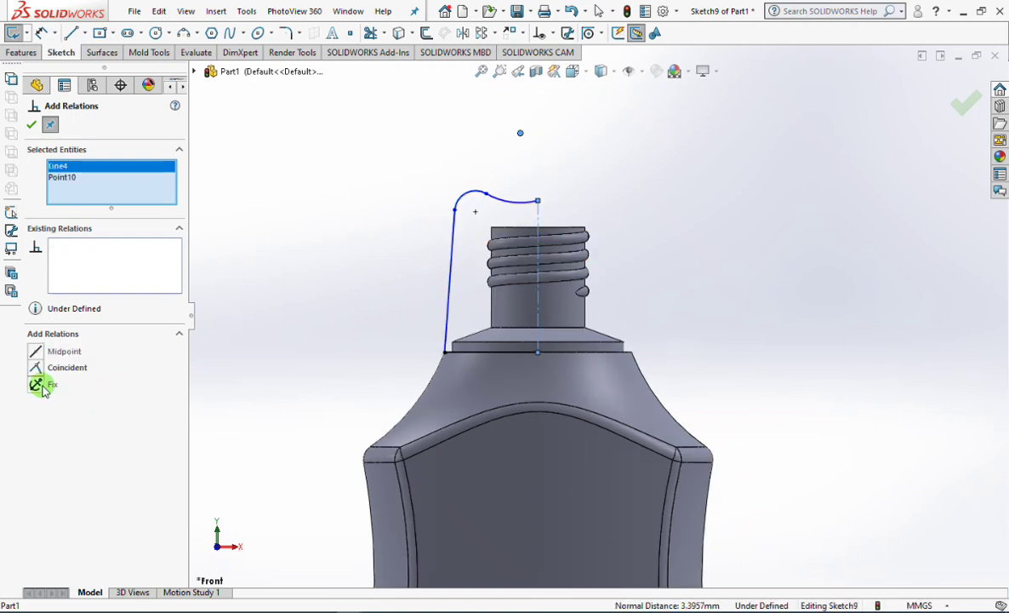
- Dimension the convex arc's radius as 5 mm
click(41, 34)
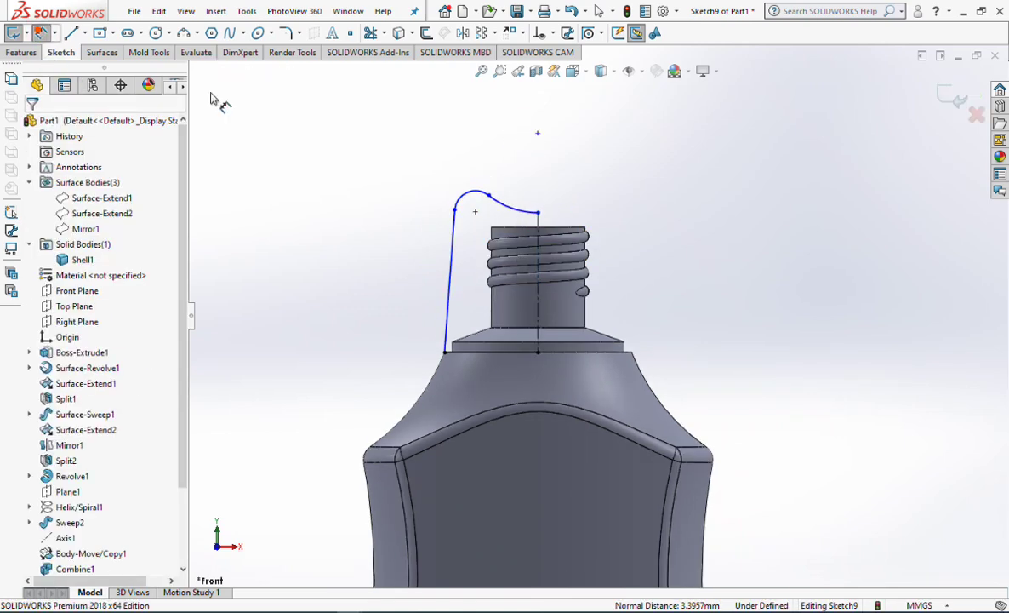
click(466, 196)
click(435, 156)
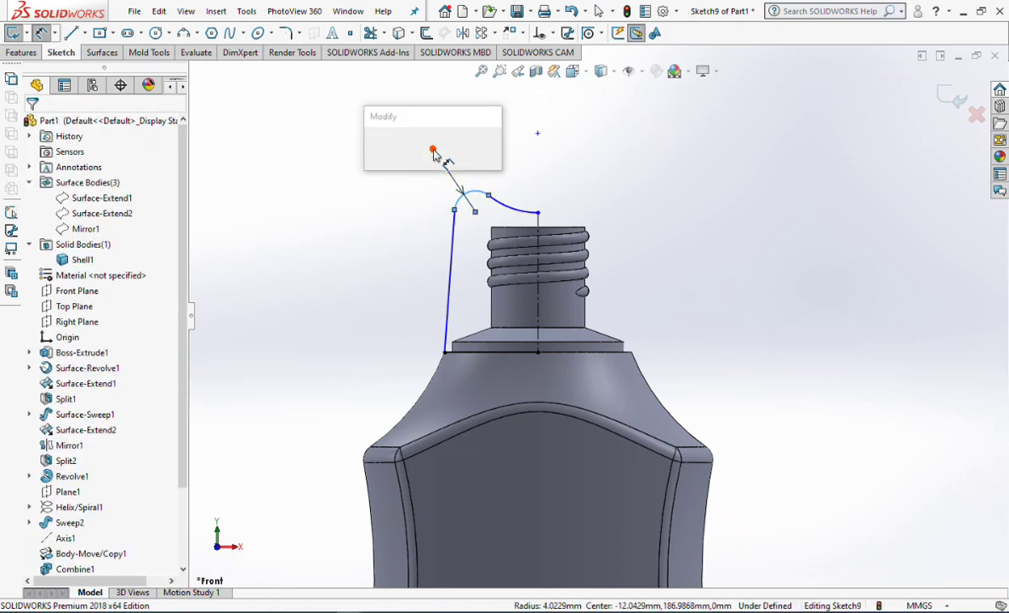
text(5)
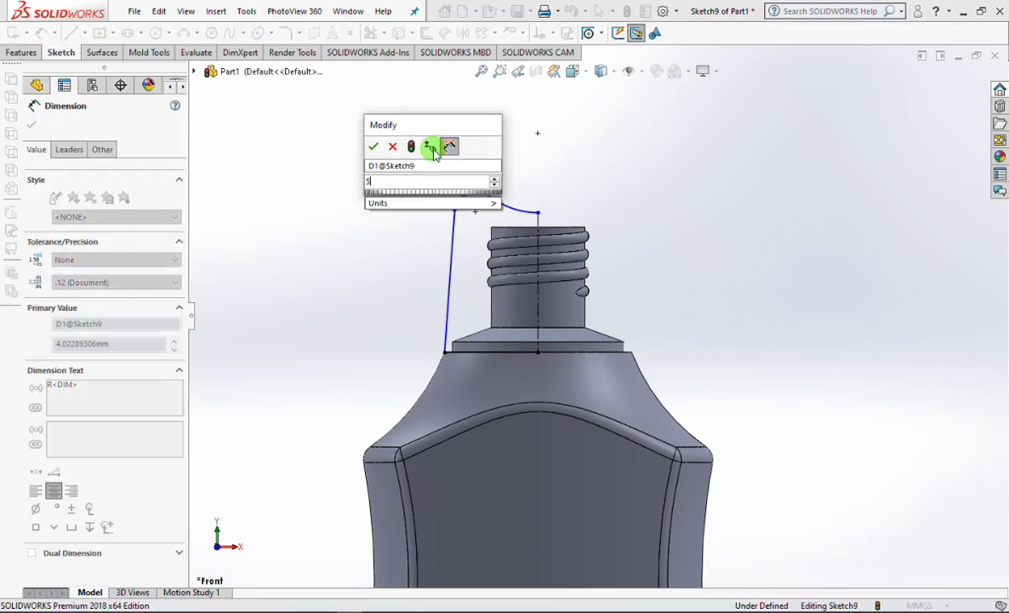
click(375, 148)
- Dimension the cap's height from the horizontal base line to the convex arc, using the Max arc condition, and set it to 30 mm
click(481, 196)
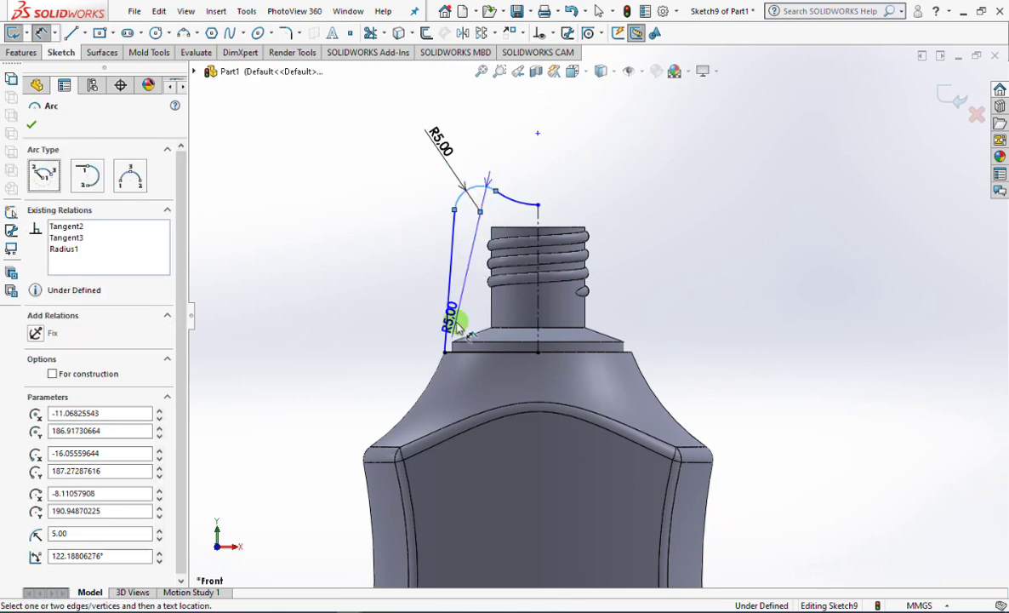
click(457, 349)
click(324, 271)
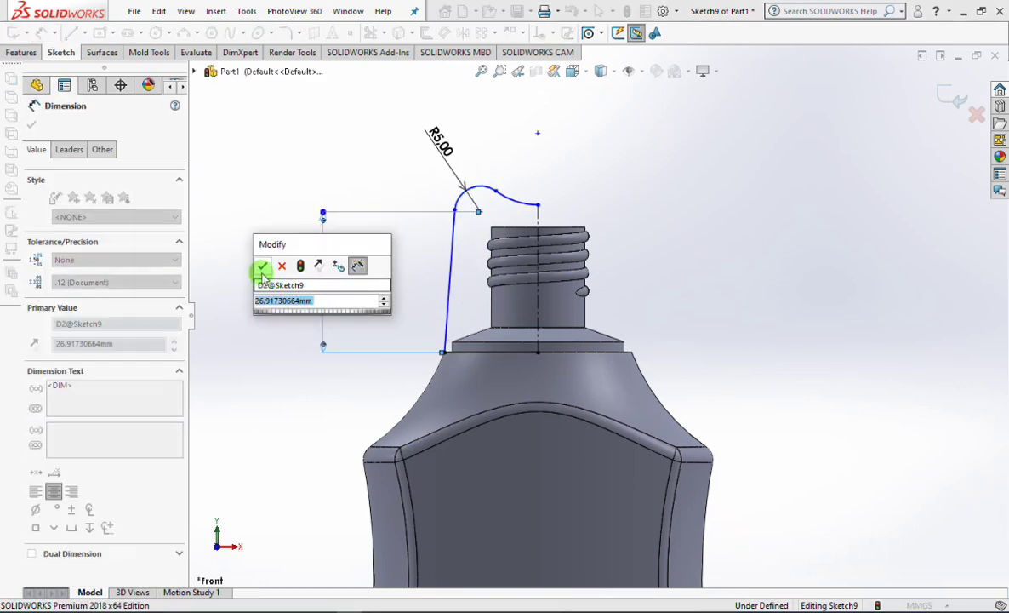
click(261, 264)
click(68, 150)
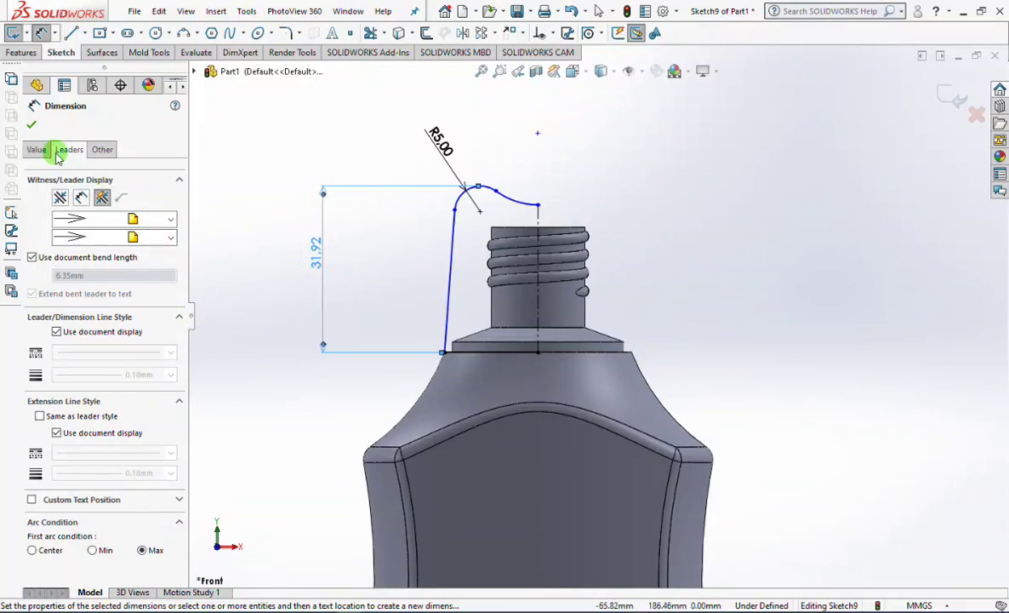
click(31, 124)
double_click(324, 249)
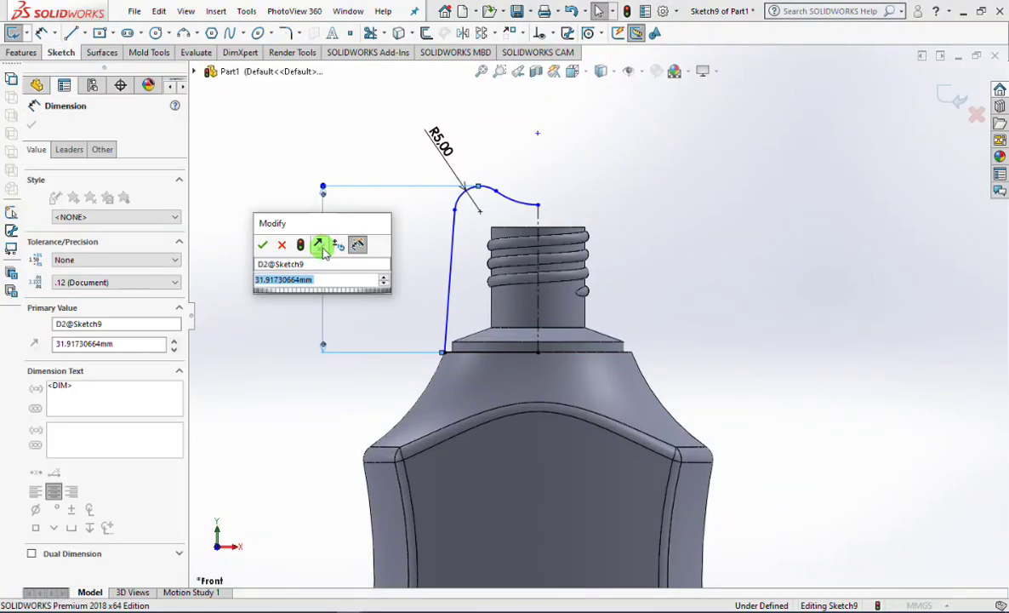
text(30)
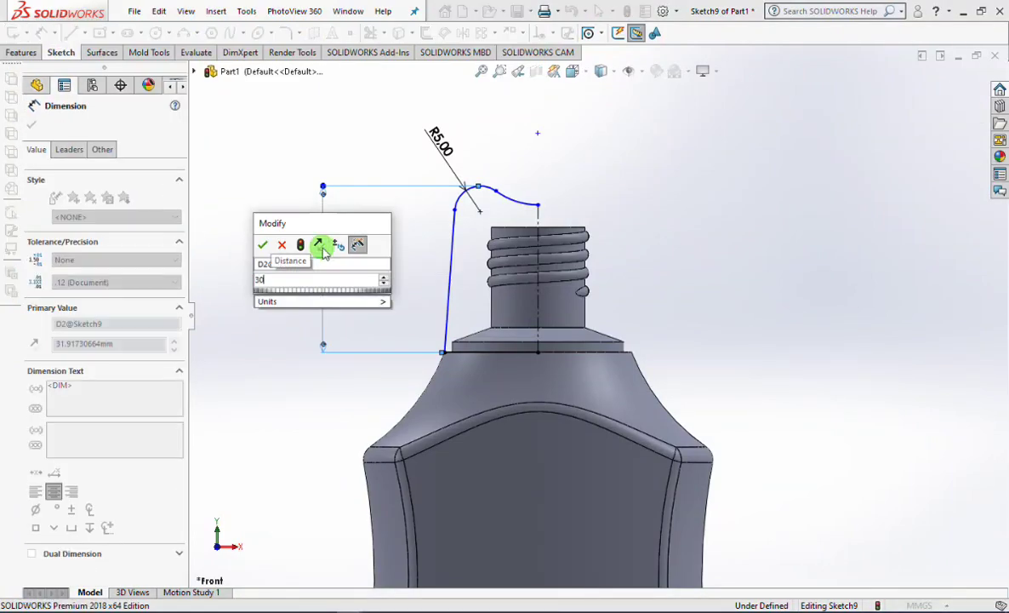
click(263, 246)
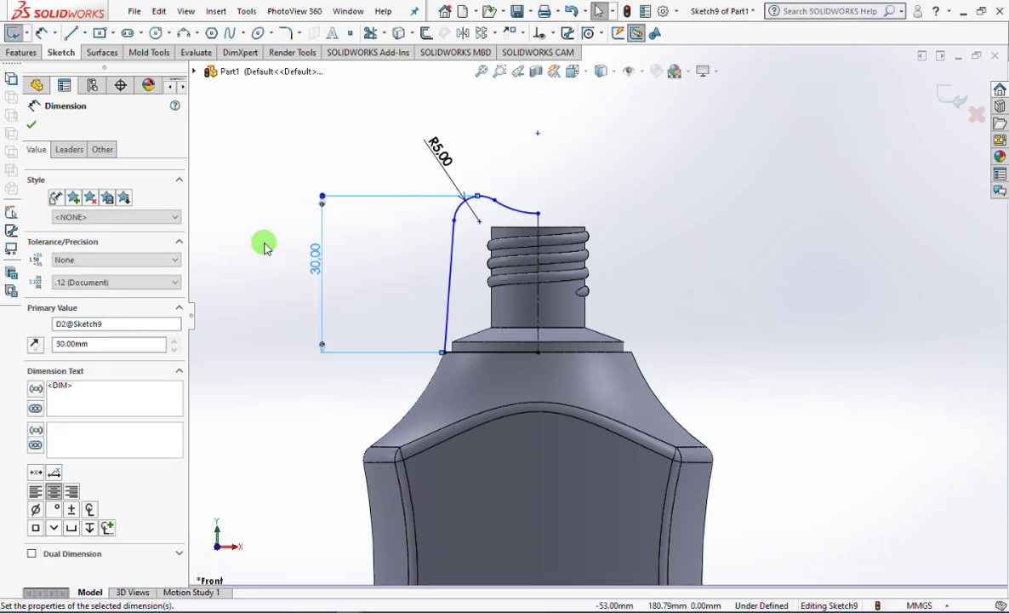
- Dimension the angle between the slanted line and the vertical centerline as 3 degrees
click(39, 34)
click(450, 259)
click(534, 305)
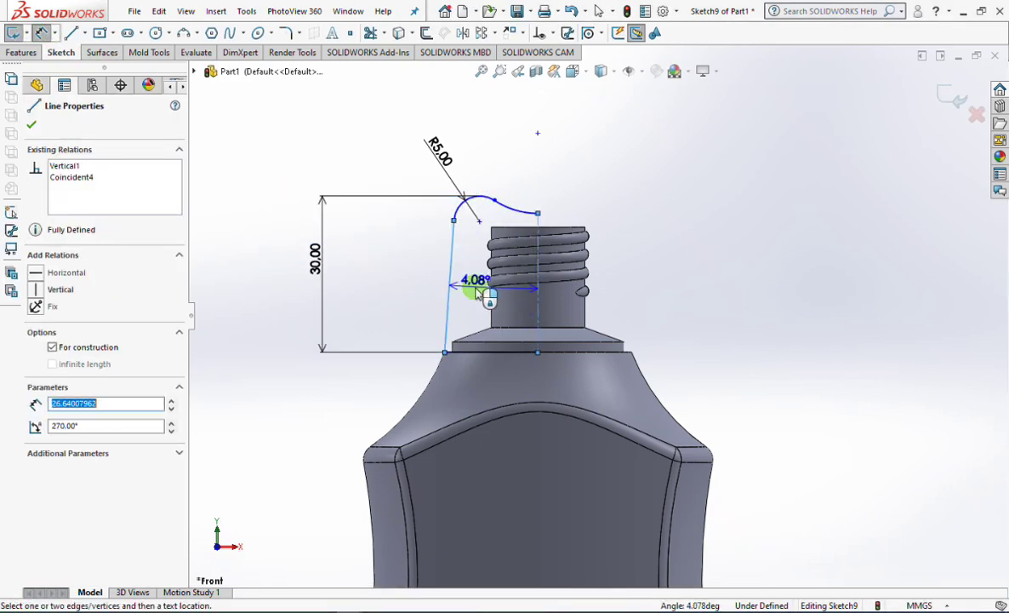
click(492, 150)
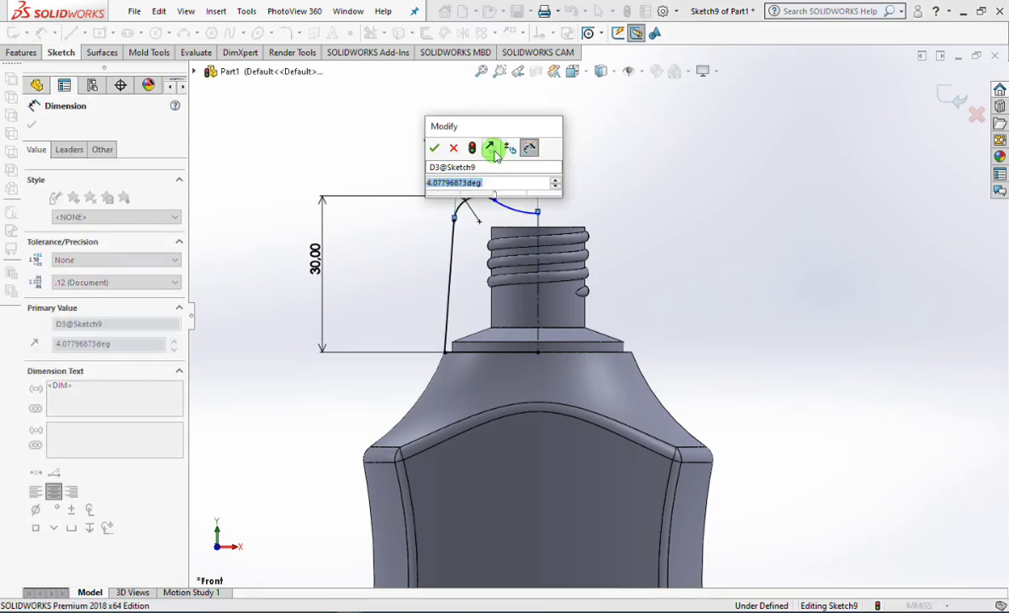
text(3)
click(434, 147)
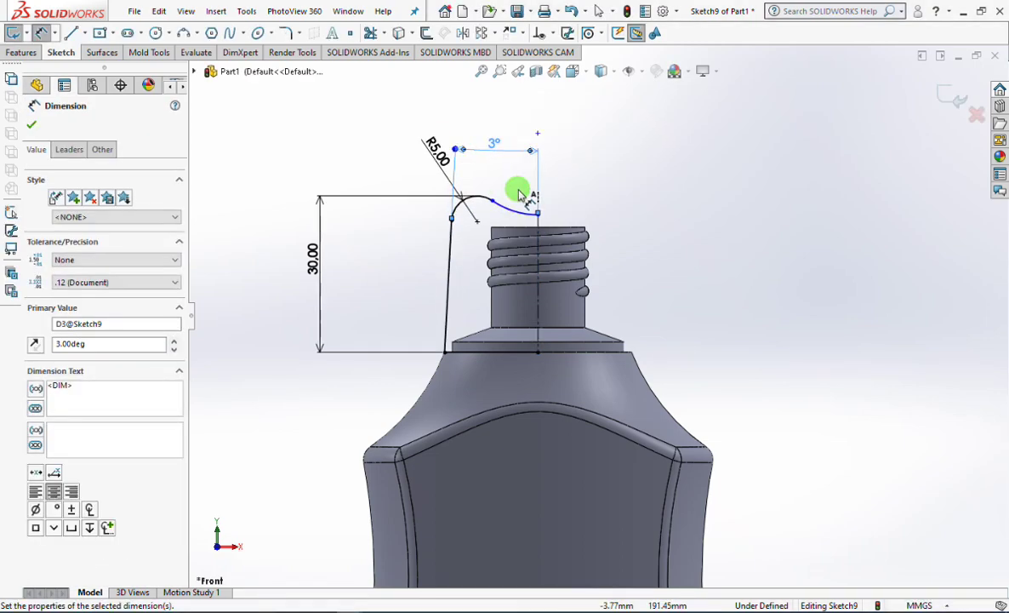
- Dimension the concave arc's radius as 50 mm and finish dimensioning
click(511, 211)
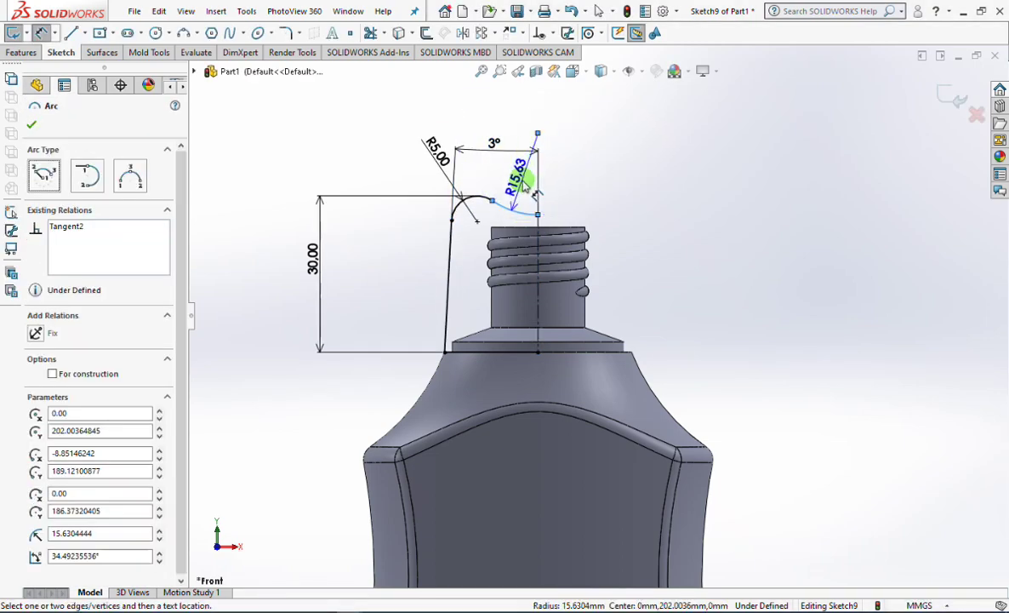
click(522, 186)
text(5)
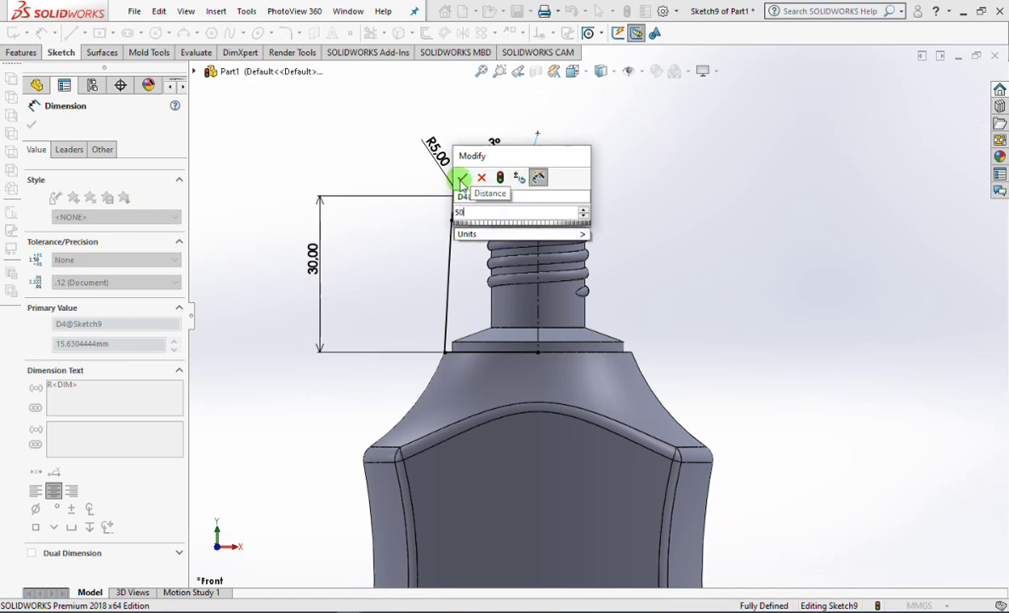
text(0)
click(460, 179)
click(30, 124)
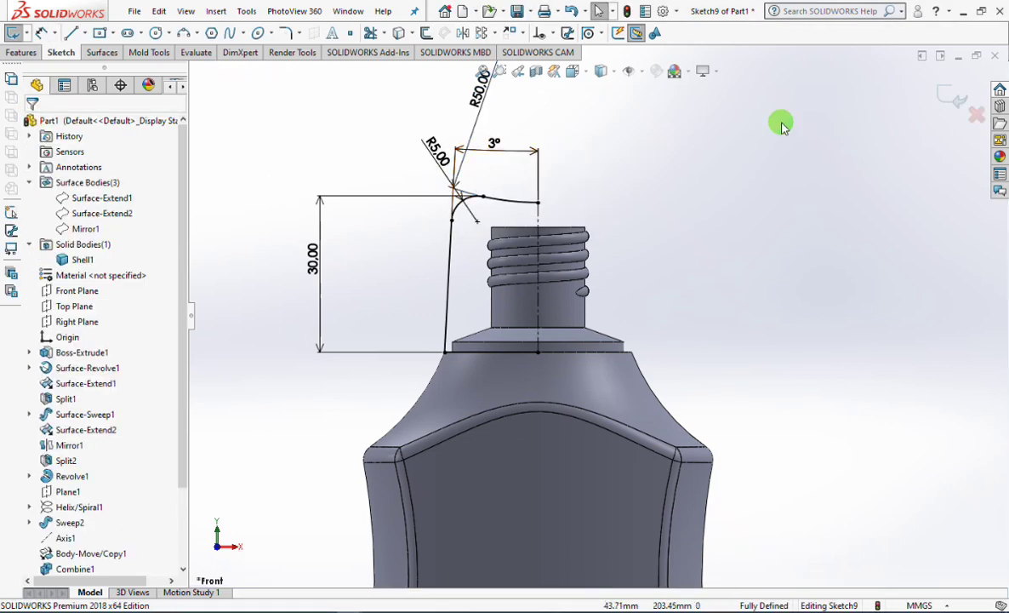
- Exit the sketch, let it close automatically, and revolve it 360 degrees about the centerline as a separate body with Merge result off
click(946, 100)
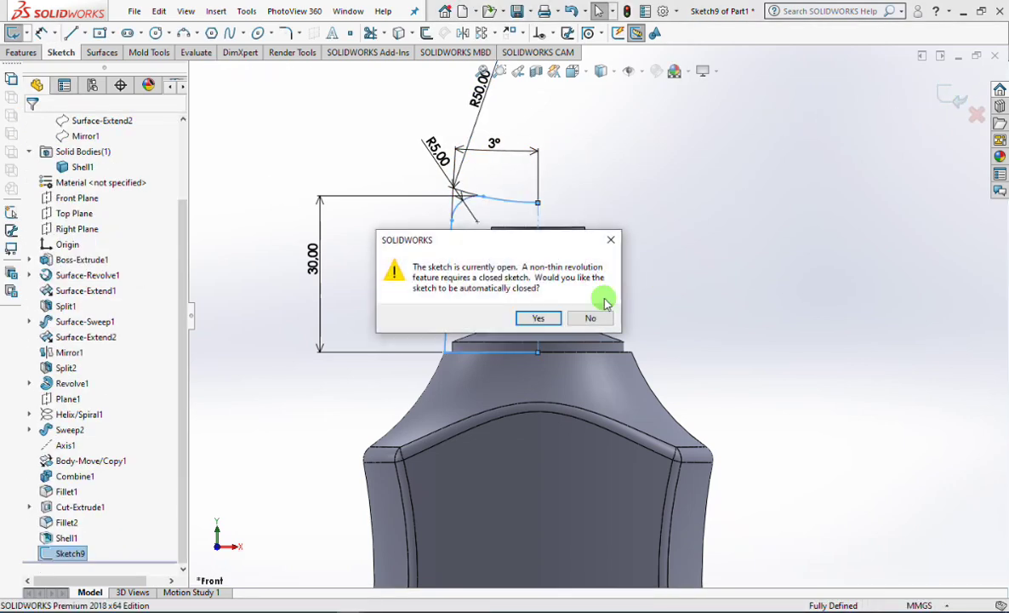
click(545, 319)
click(53, 253)
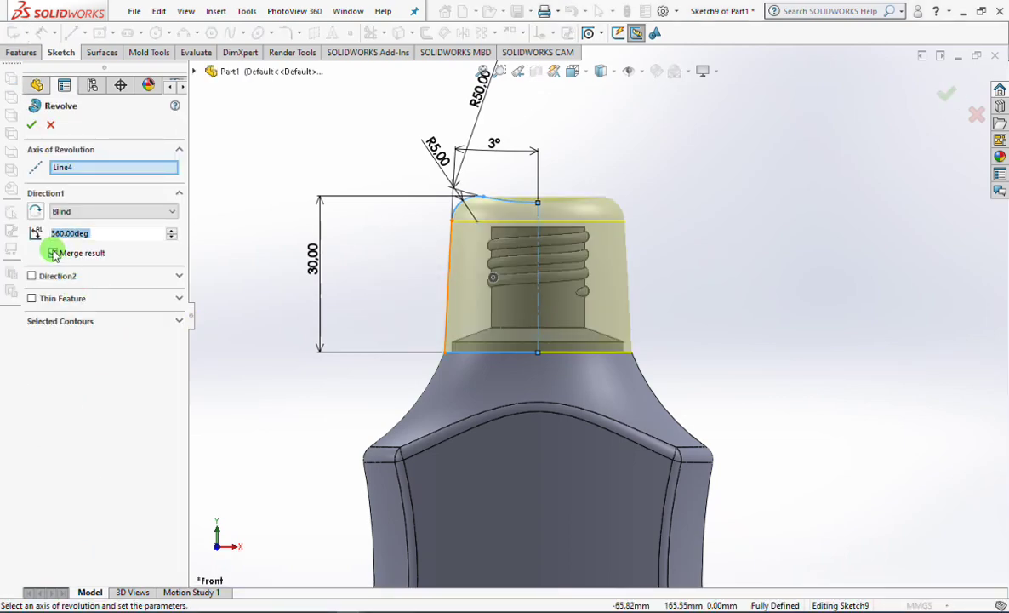
click(31, 124)
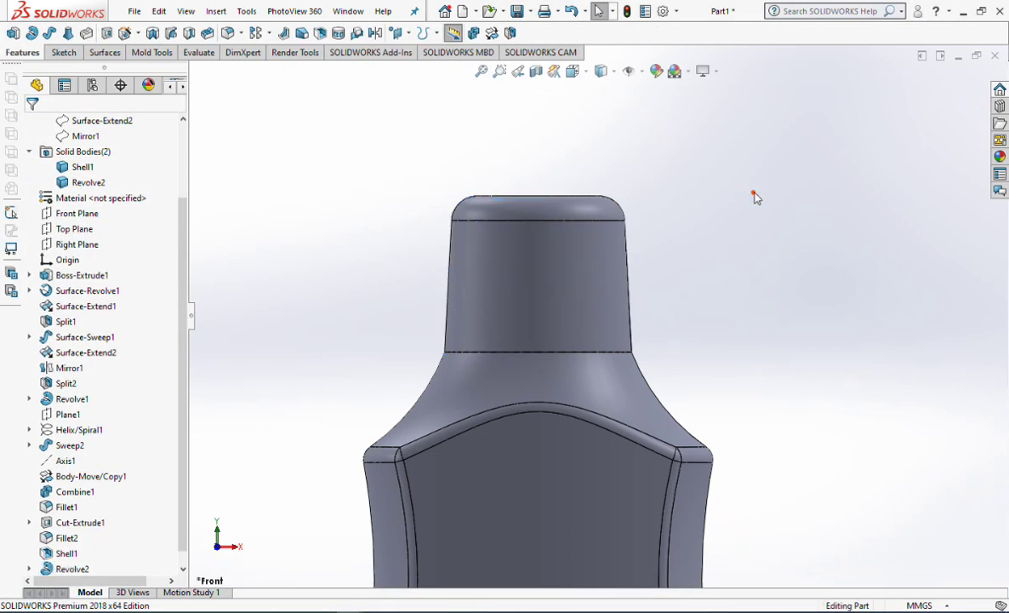
- Inspect the inside of the cap and bottle in a section view, and restore the full view
click(537, 73)
click(942, 96)
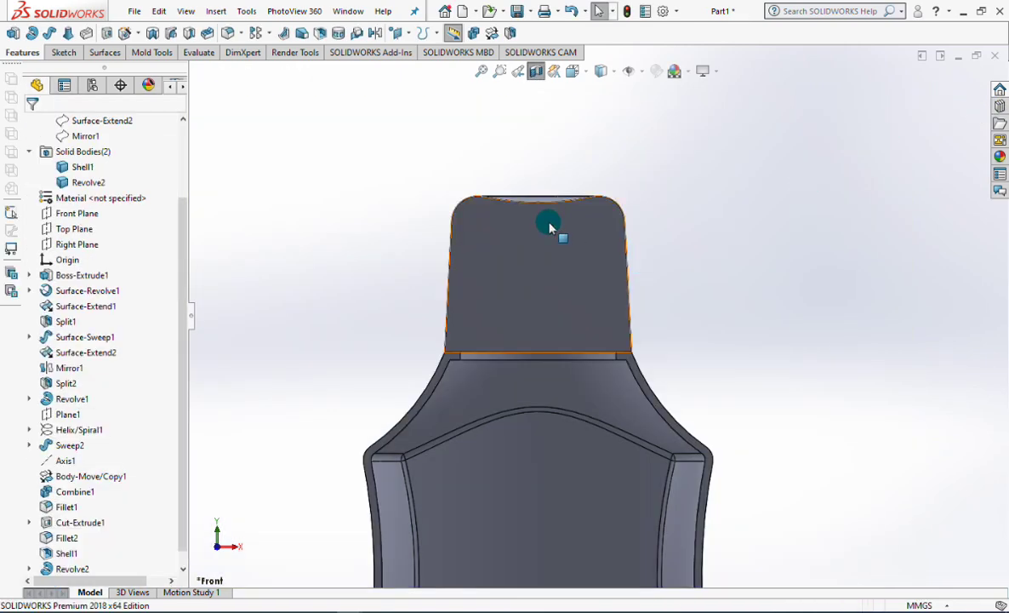
click(536, 72)
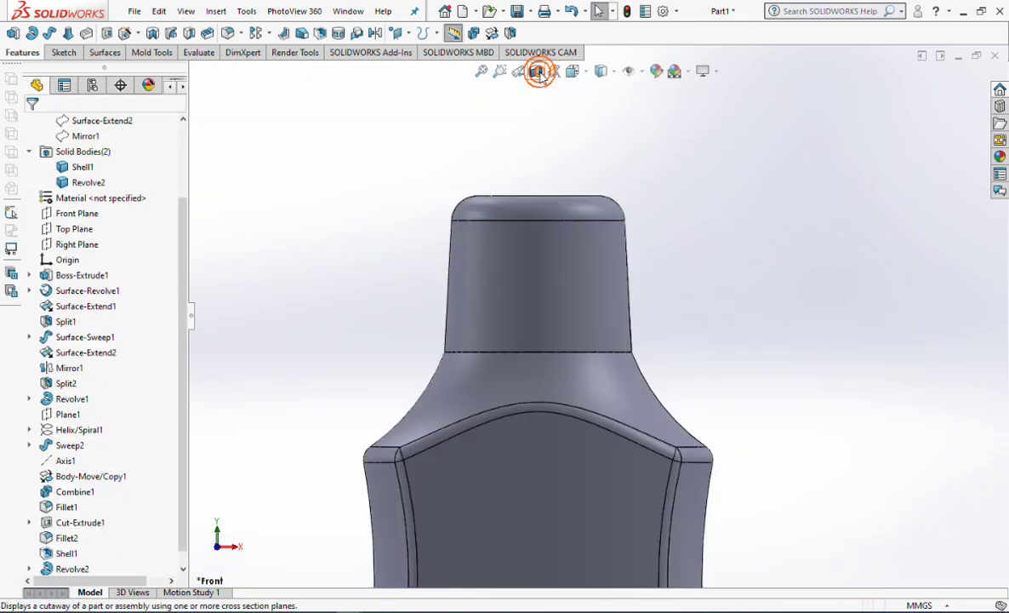
- Hide the bottle body and shell the cap to a 1 mm wall with preview on, removing only its flat bottom face
click(492, 381)
click(547, 333)
middle_drag(726, 347, 723, 234)
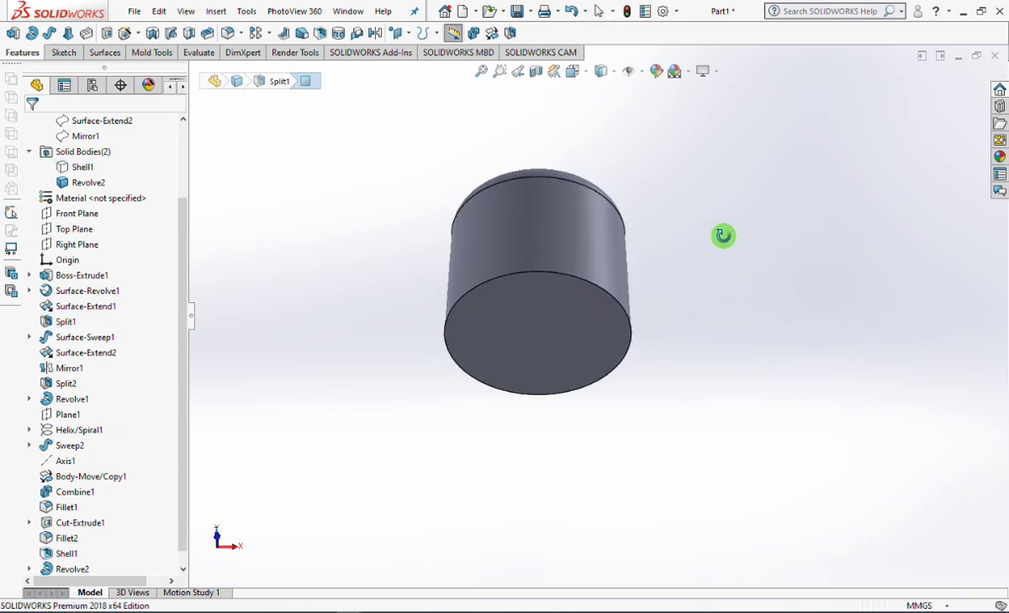
click(319, 33)
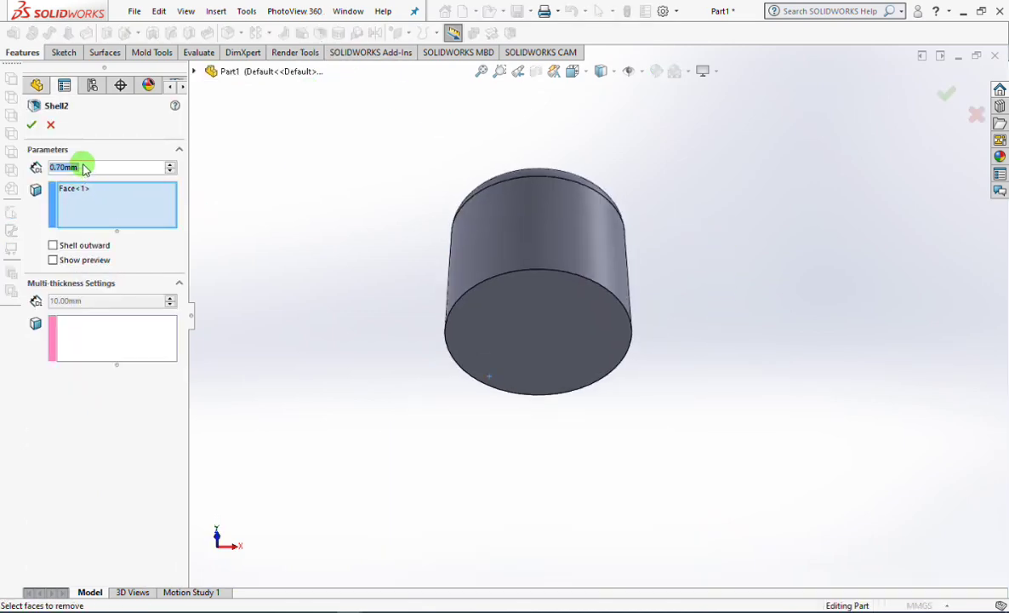
text(1)
click(92, 214)
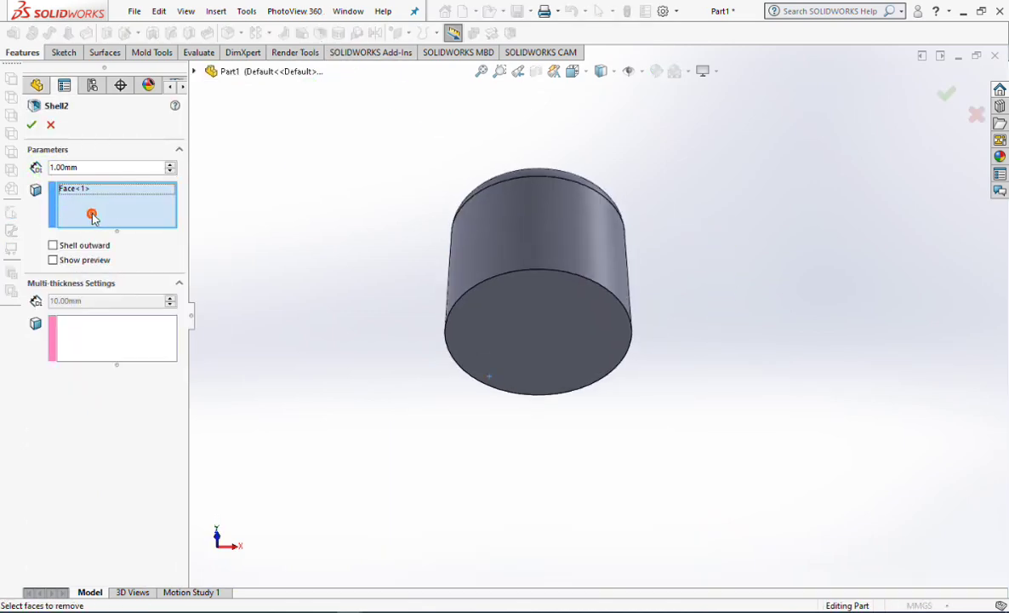
right_click(115, 207)
click(164, 217)
click(526, 317)
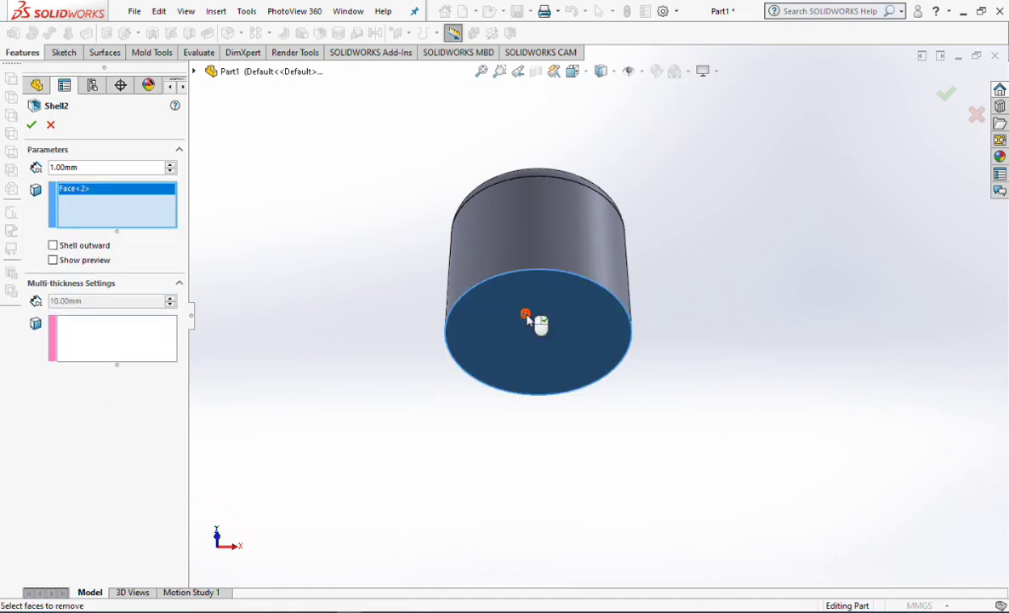
click(53, 260)
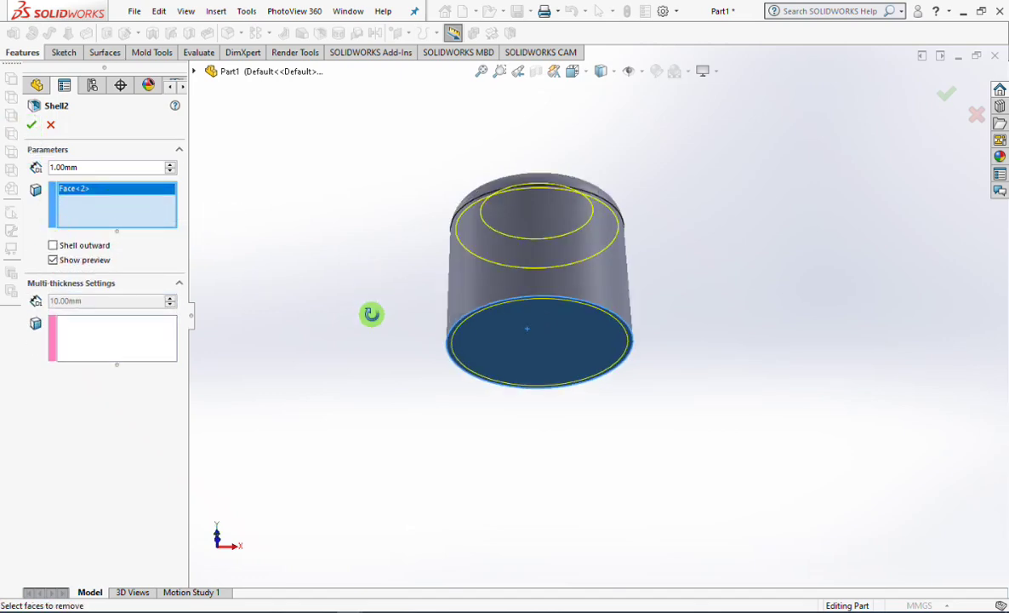
click(29, 124)
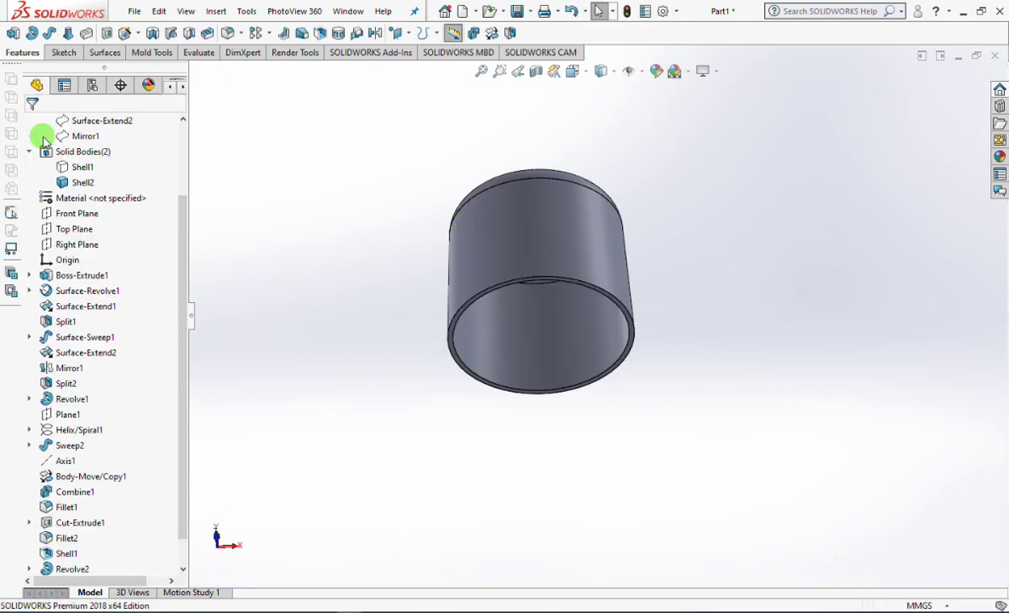
- Inspect the shelled cap's wall in a Front Plane section view, and restore the full view
middle_drag(286, 226, 345, 330)
click(536, 71)
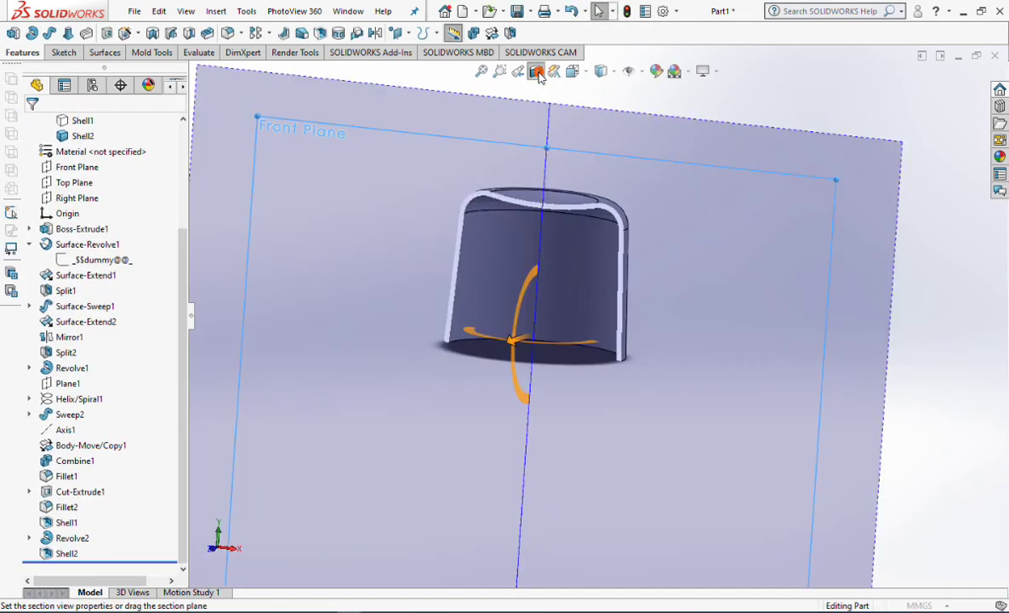
click(31, 124)
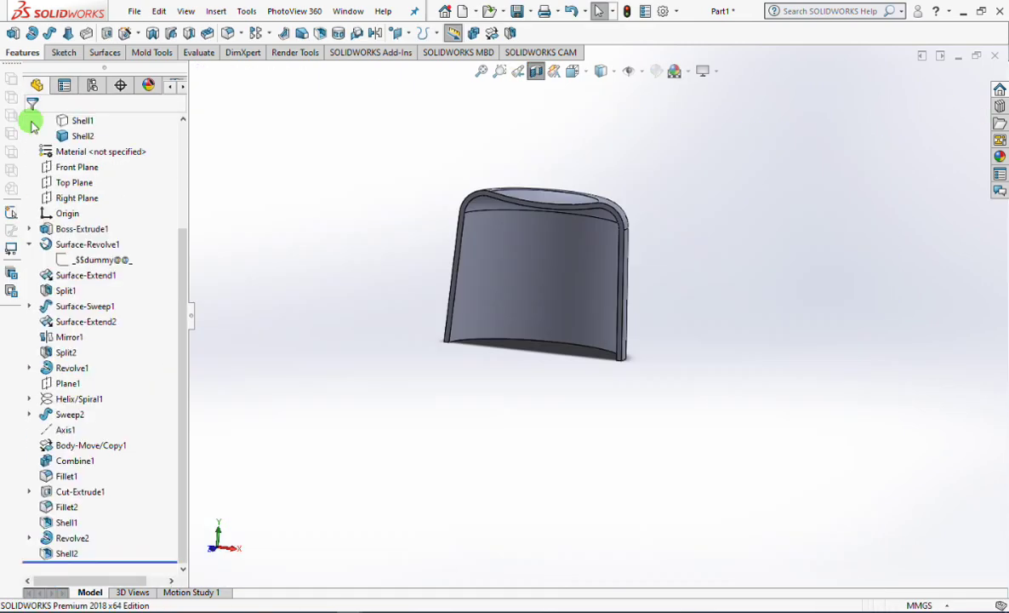
click(536, 71)
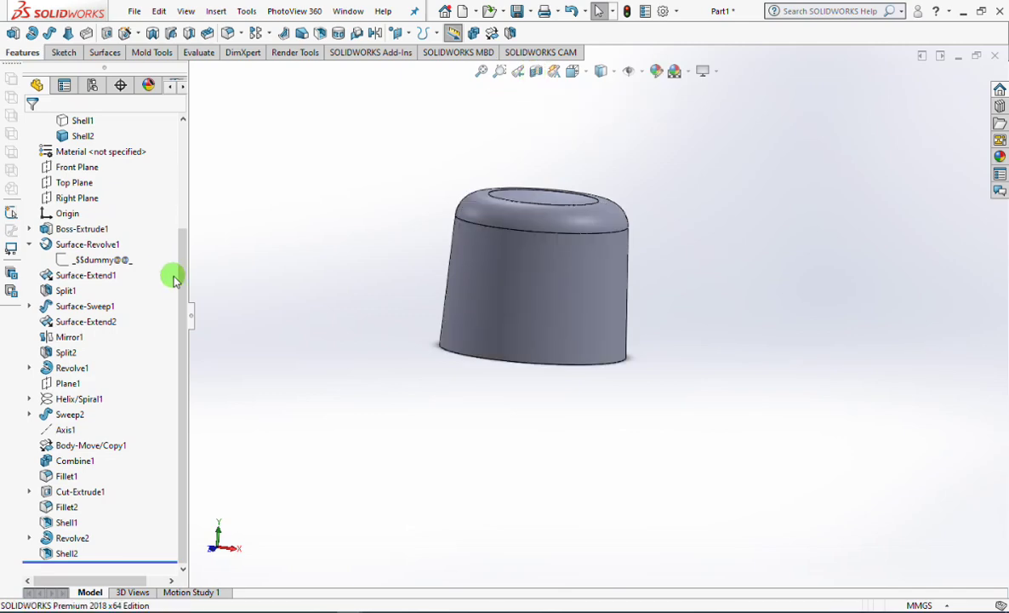
- Show the hidden bottle body again beneath the cap
scroll(174, 281, up, 3)
click(83, 198)
click(67, 174)
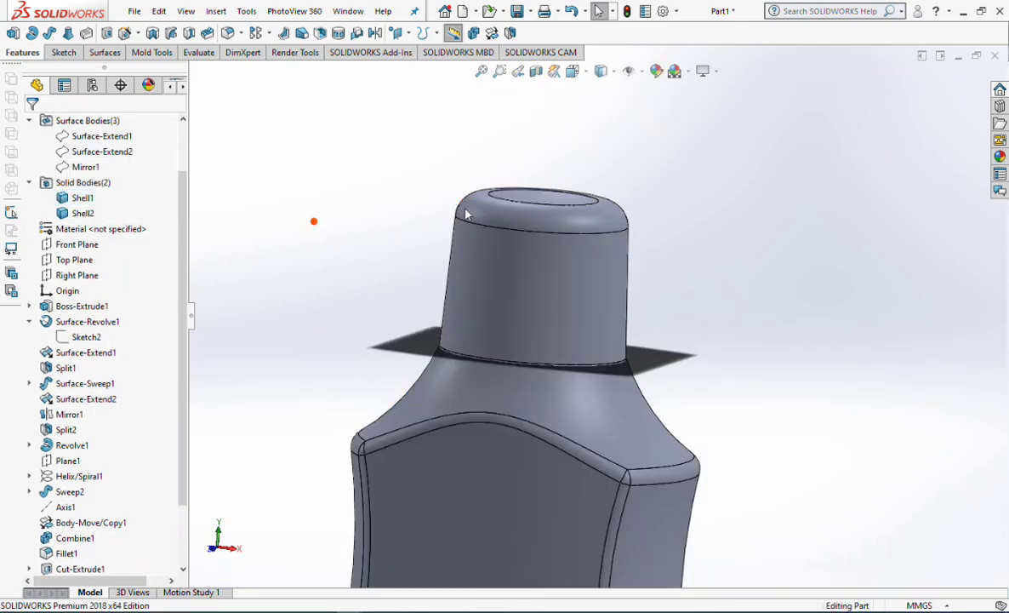
- Inspect how the hollow cap sits over the threaded neck in a Front Plane section view, and restore the full view
click(537, 73)
click(941, 91)
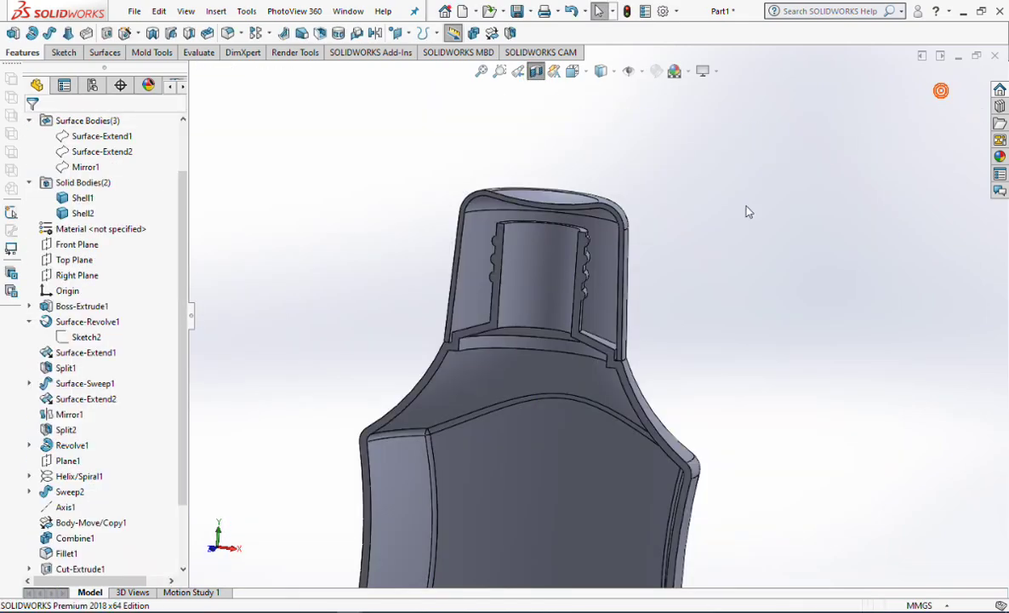
middle_drag(536, 333, 572, 352)
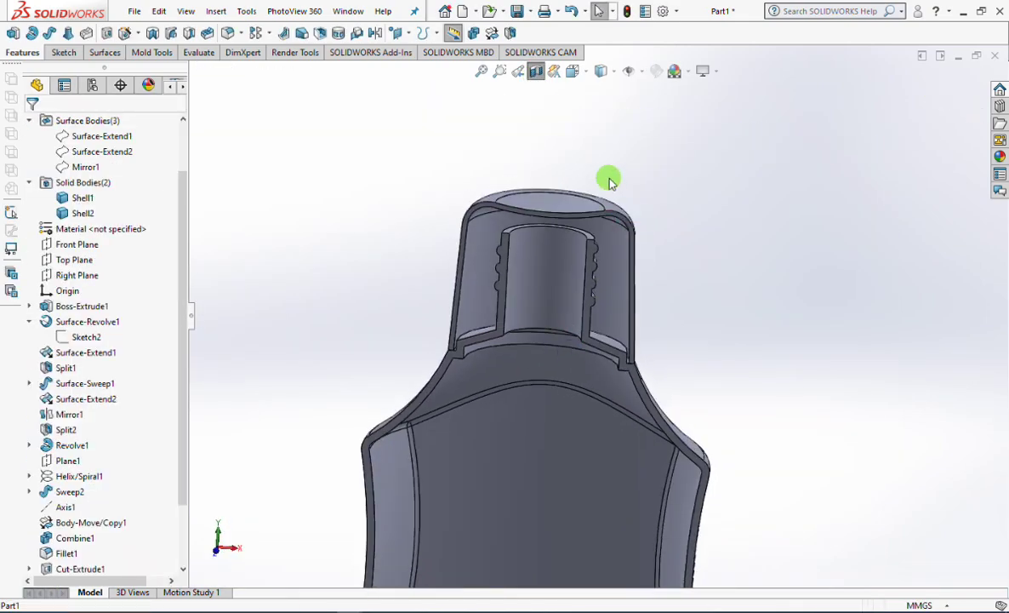
click(536, 72)
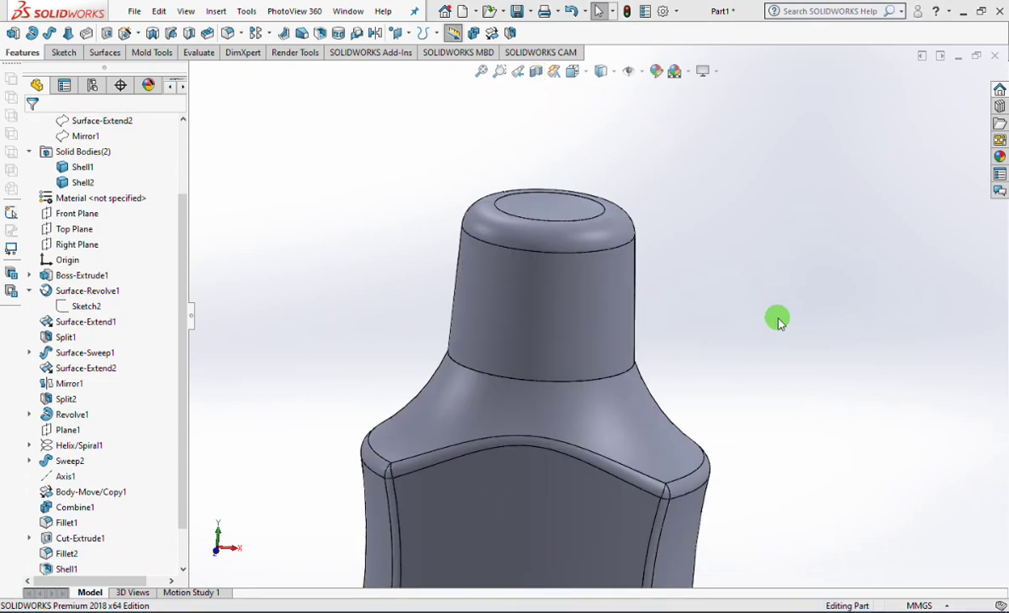
- Hide the bottle body and turn the cap to expose its open underside
click(613, 444)
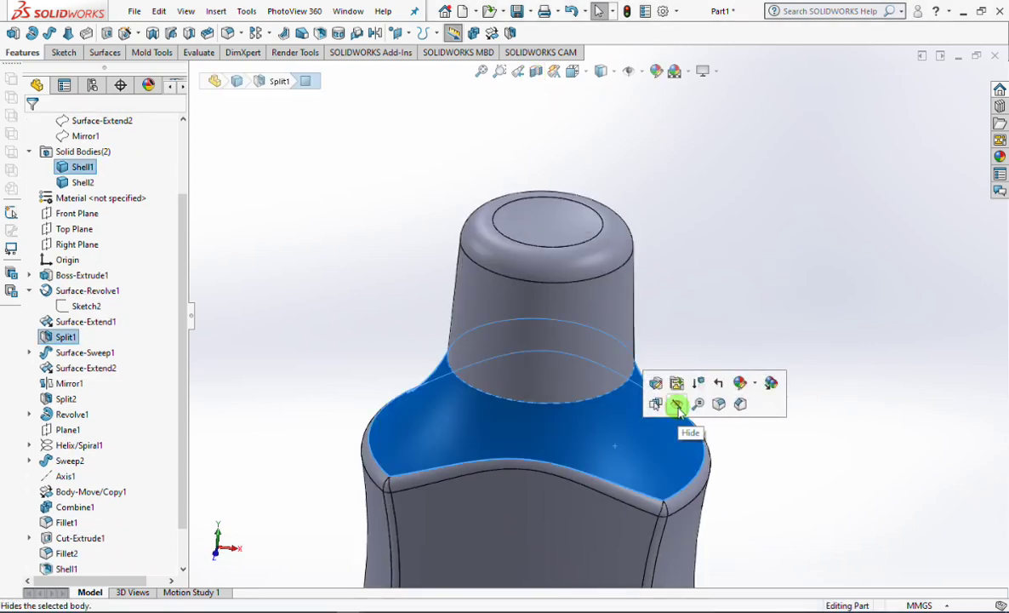
click(678, 405)
middle_drag(689, 396, 651, 189)
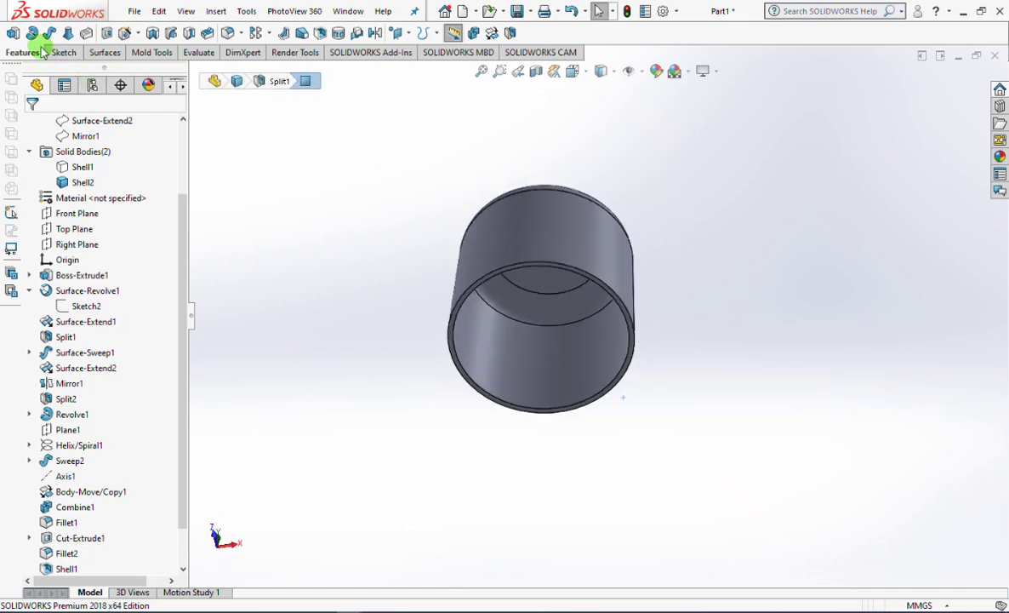
- Start an extruded boss on the cap's bottom rim face and sketch a circle about 25 mm in diameter centred on the origin
click(13, 33)
scroll(596, 327, down, 3)
click(634, 298)
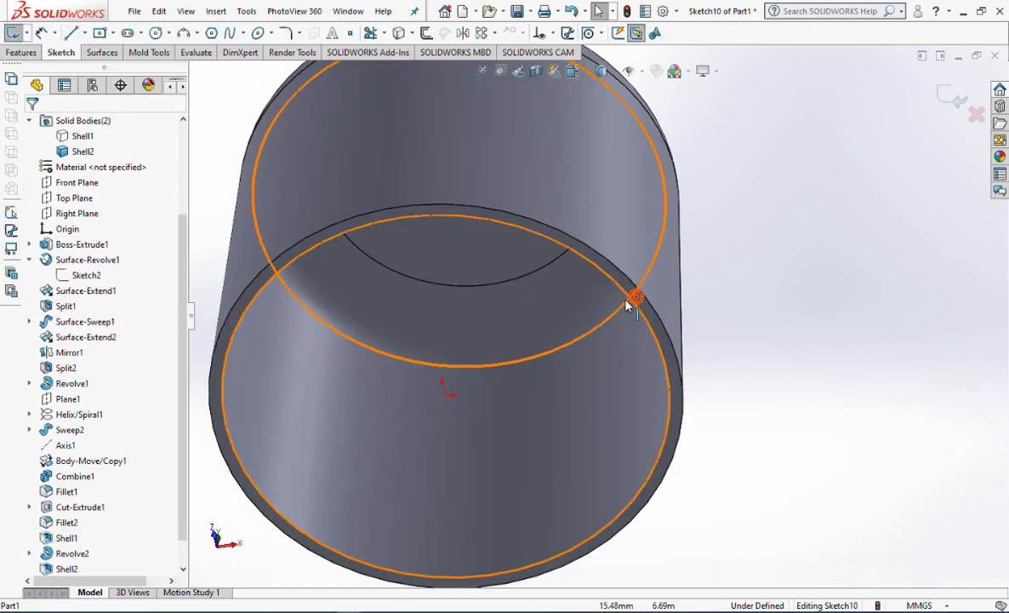
click(150, 34)
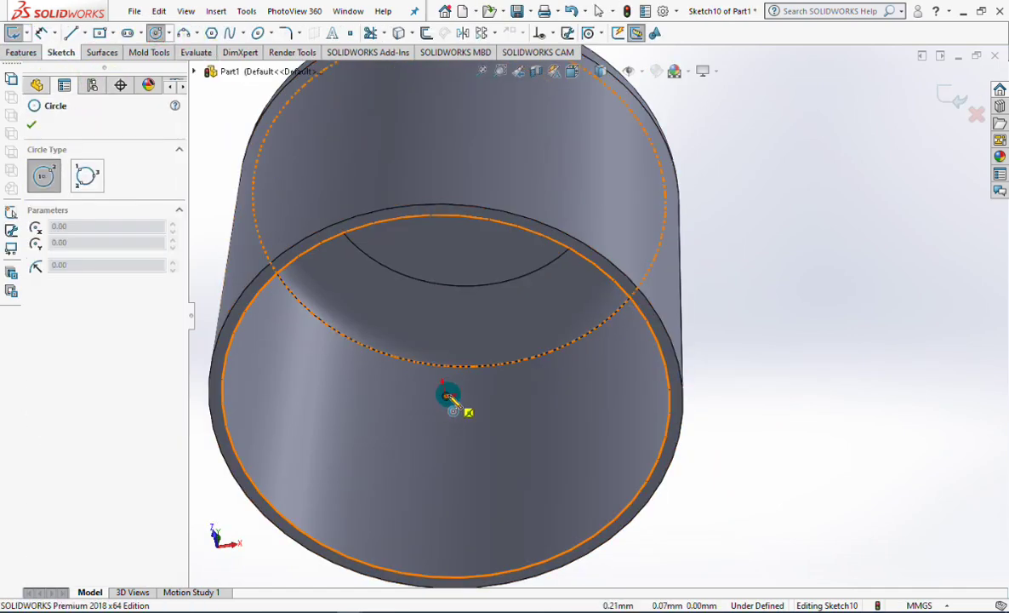
click(445, 396)
click(595, 457)
- Dimension the circle to a 20 mm diameter and finish the sketch
click(40, 34)
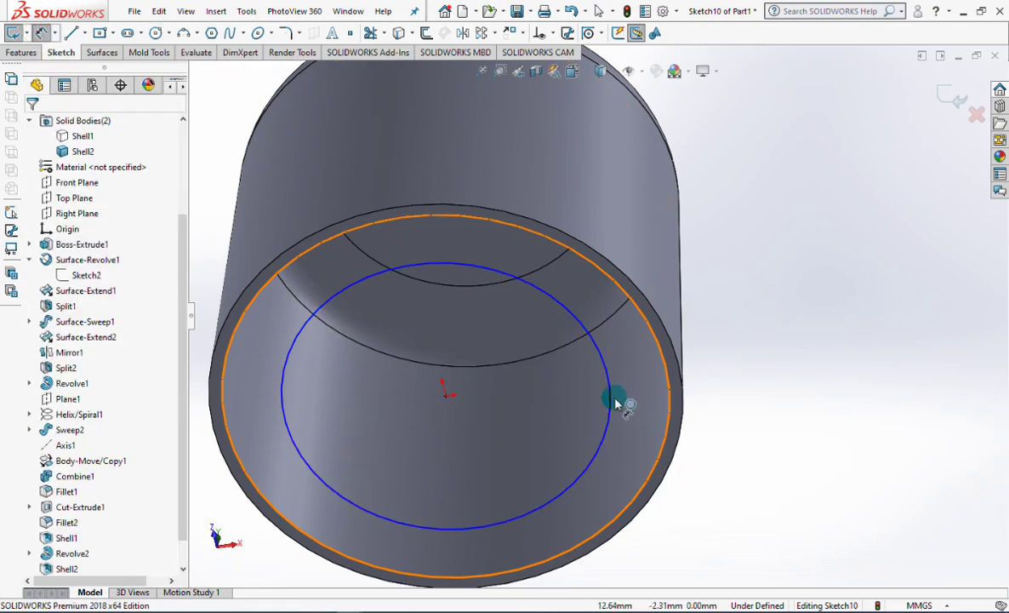
click(609, 389)
click(797, 421)
text(20)
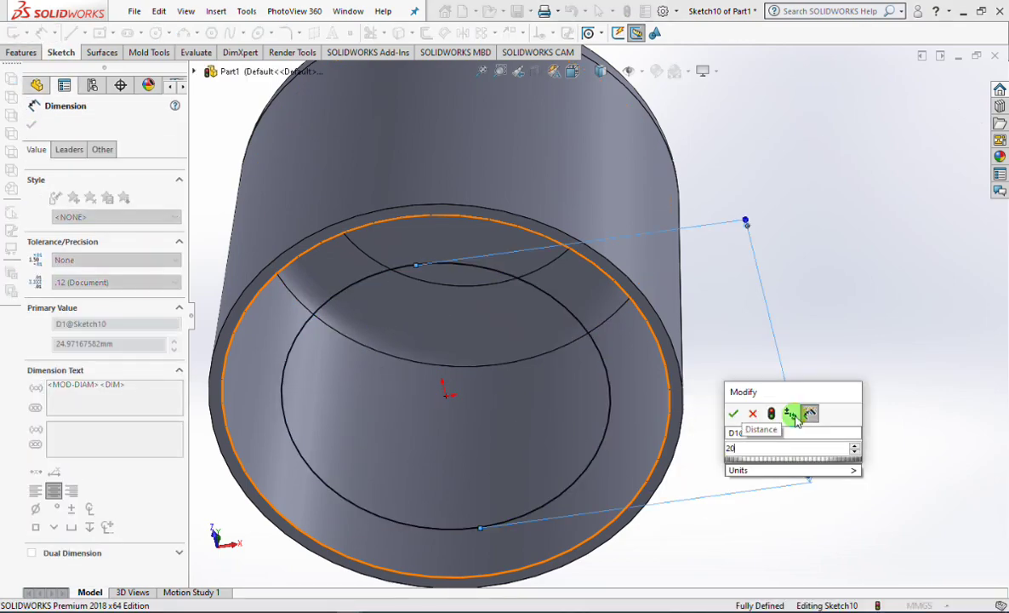
click(734, 413)
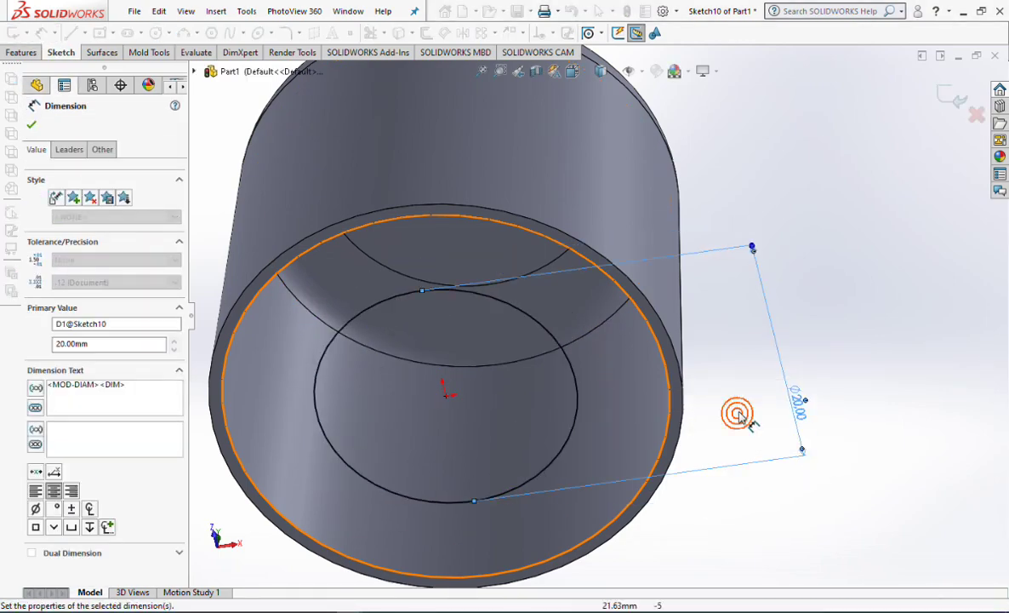
click(942, 95)
click(942, 94)
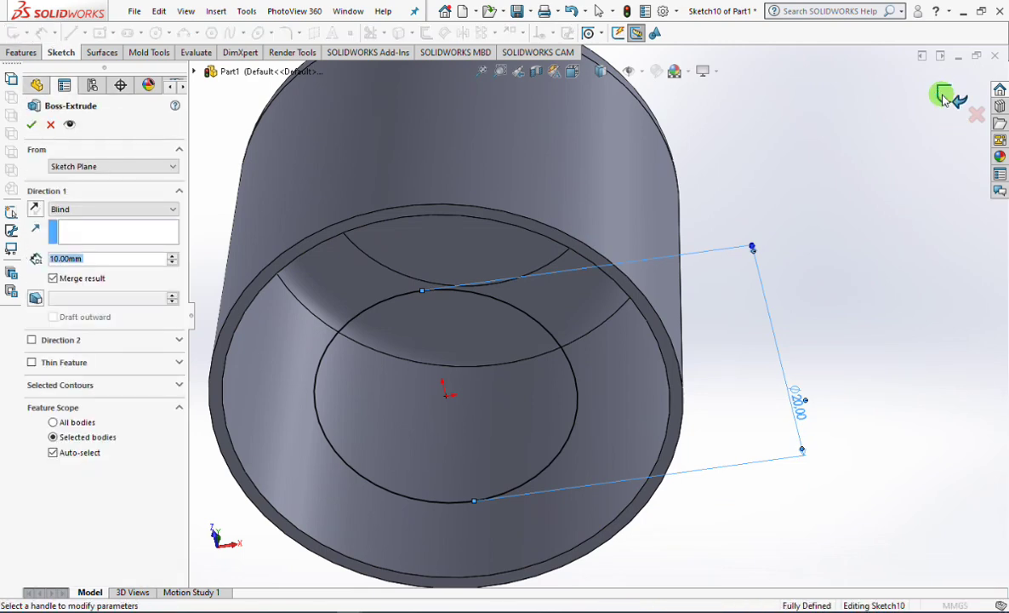
- Start the extrusion at a 12 mm offset into the cap and extend it inward with the Up To Next end condition
click(90, 167)
click(90, 206)
text(12)
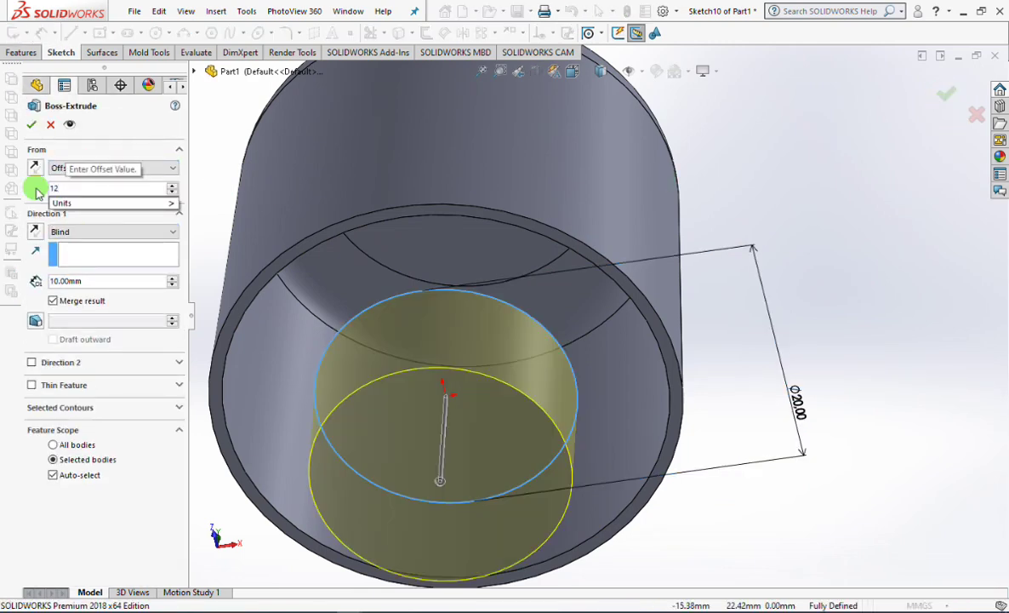
key(Return)
click(35, 167)
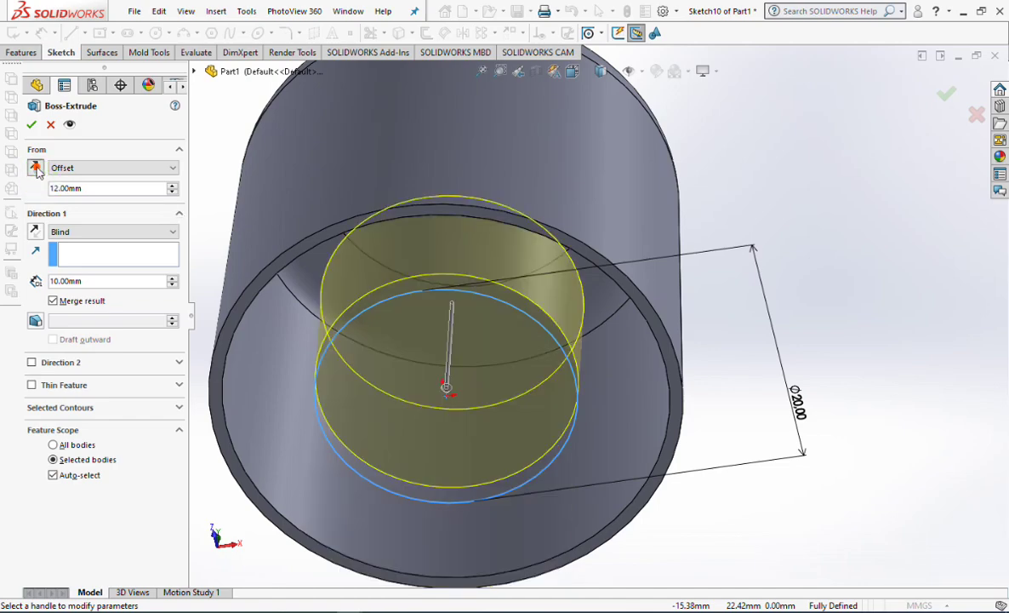
click(35, 231)
click(89, 231)
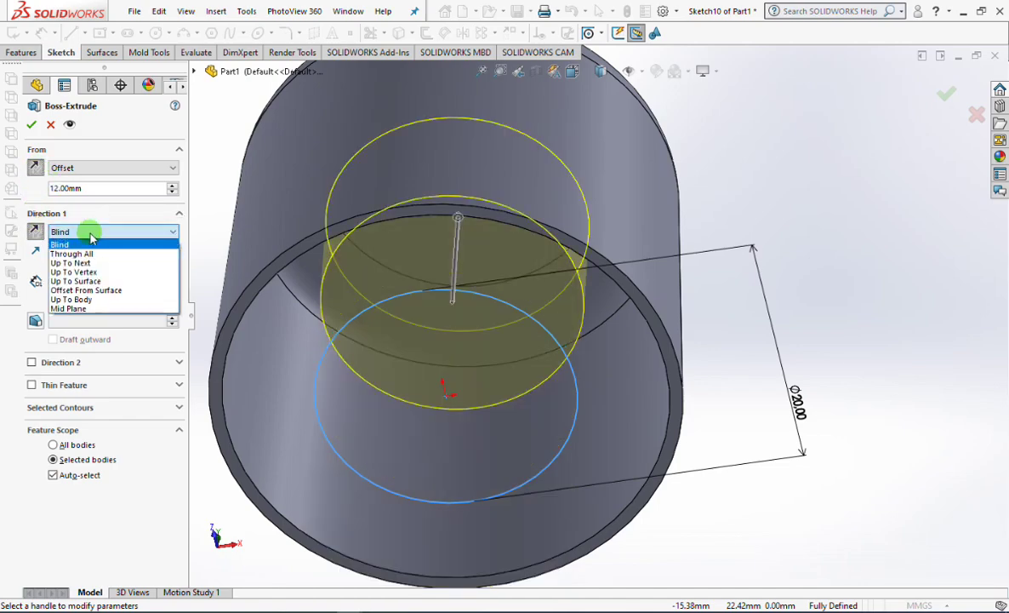
click(73, 263)
middle_drag(393, 341, 368, 269)
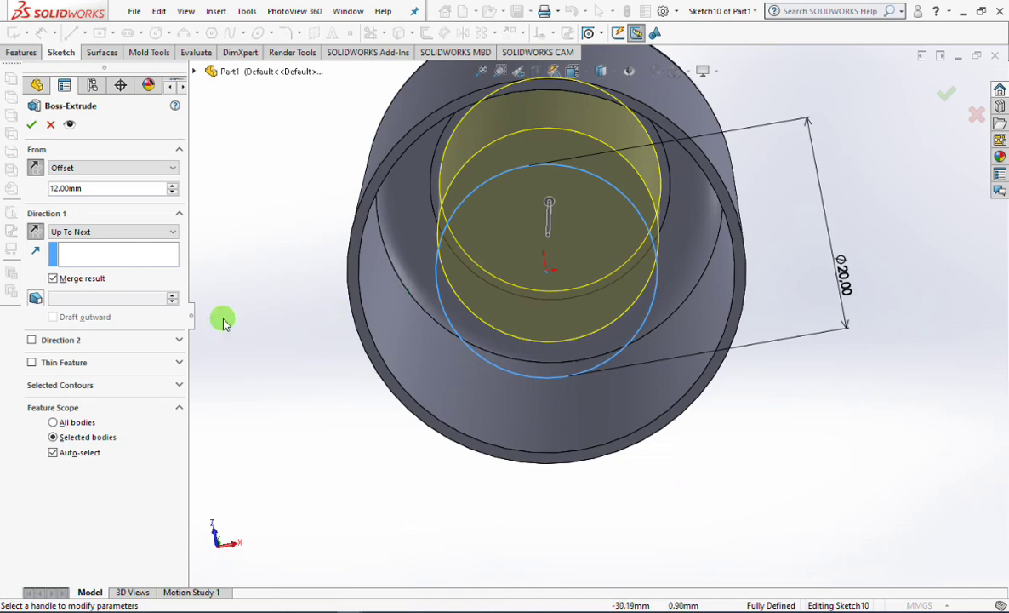
- Make the extrusion a one-direction thin feature with a 0.8 mm wall, thickened to the outside of the circle
click(32, 362)
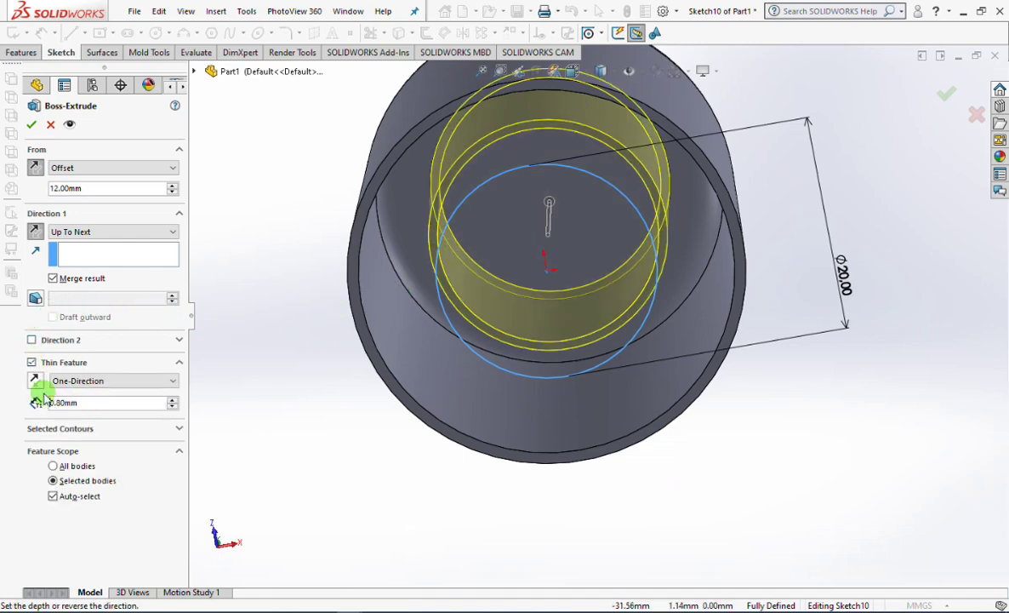
text(0.8)
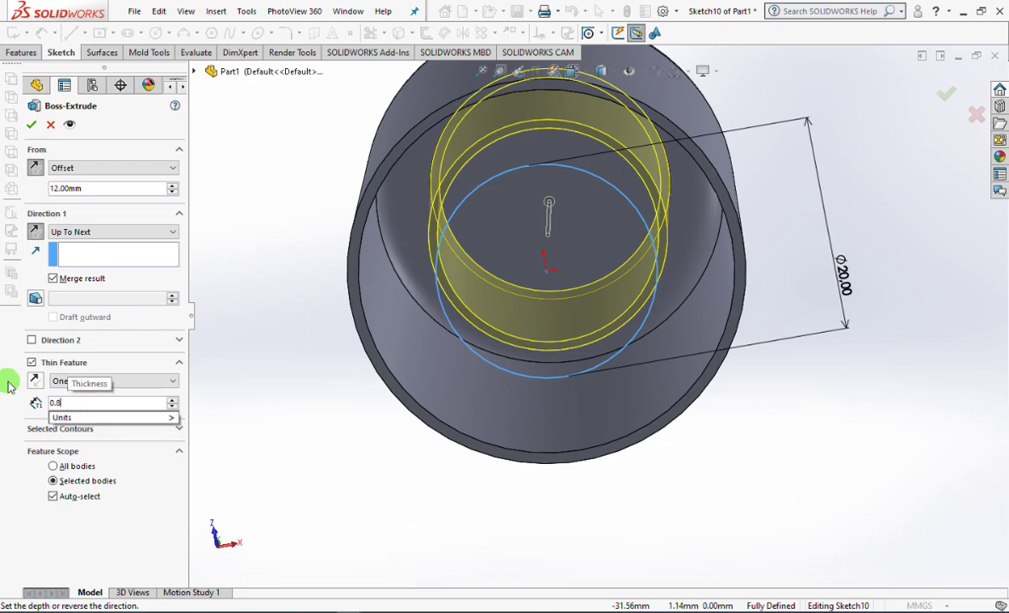
key(Tab)
click(34, 381)
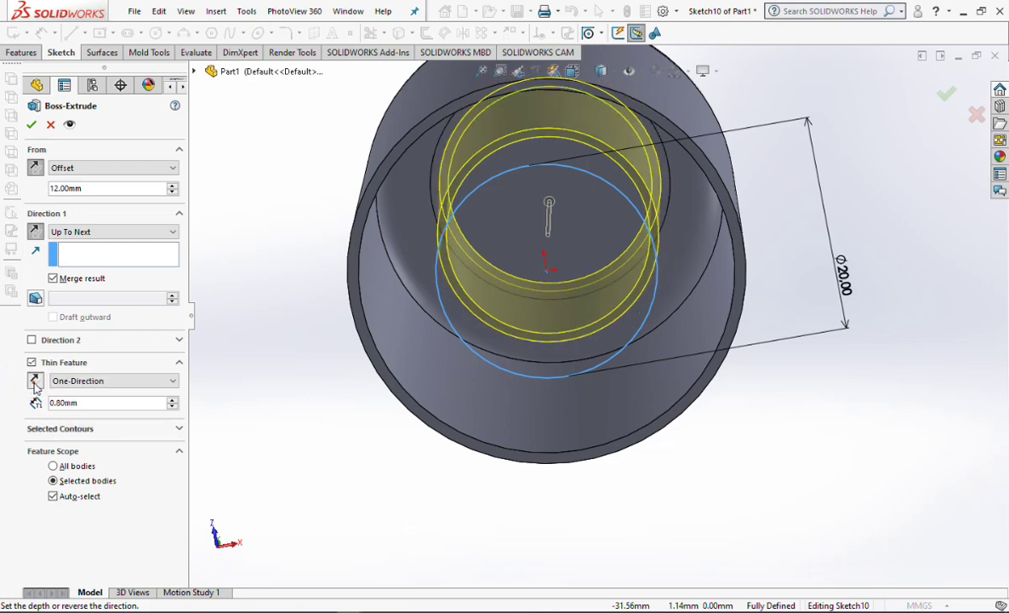
click(34, 381)
- Add a 0.5-degree outward draft to the thin extrusion and create the inner tube
click(36, 298)
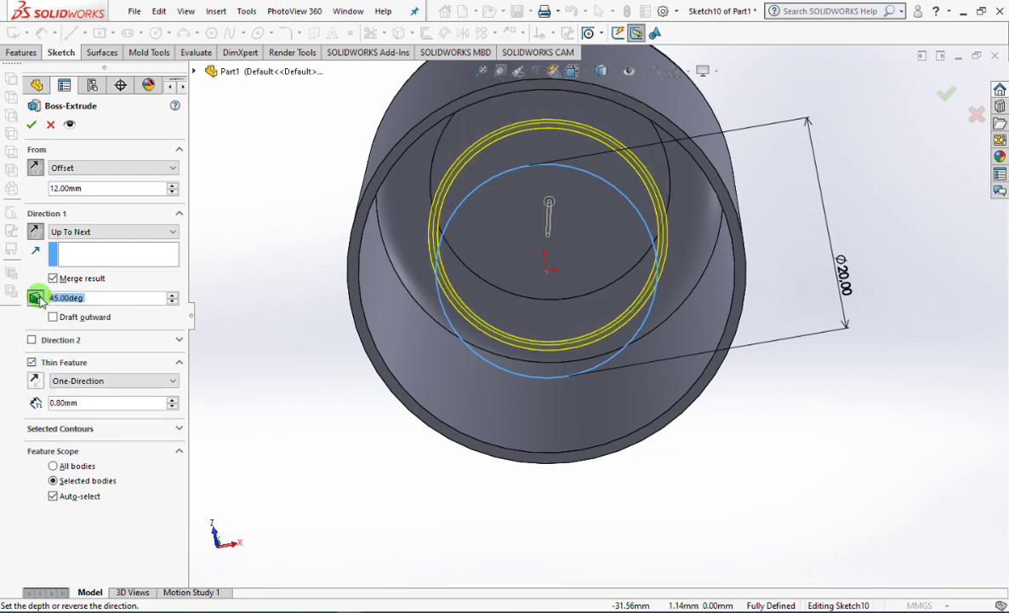
text(0.5)
key(Return)
click(53, 318)
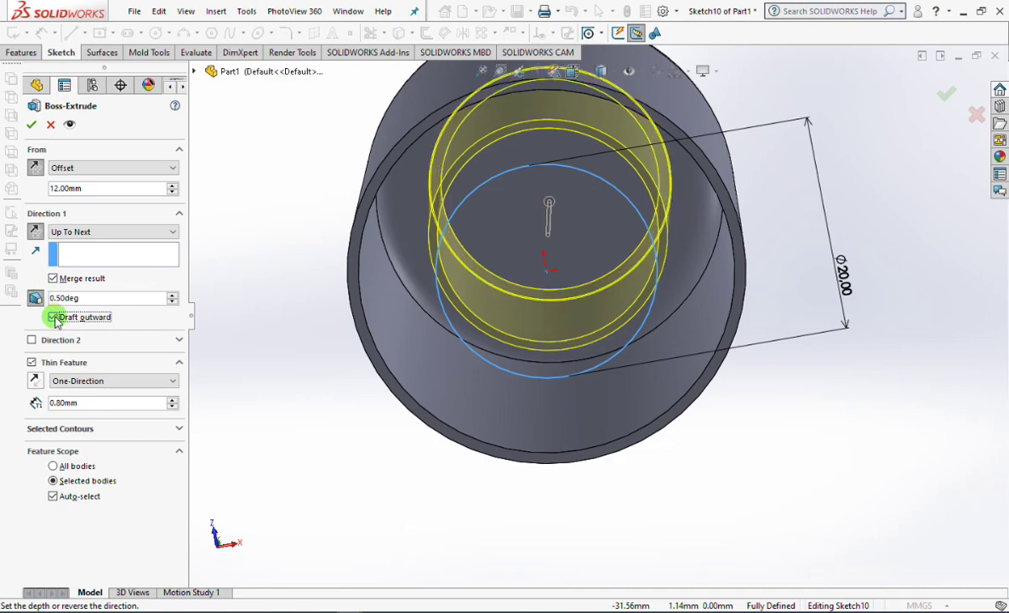
middle_drag(517, 321, 465, 321)
click(31, 125)
- Inspect the cap's inner tube from the front in a Front Plane section view, and restore the full view
middle_drag(699, 264, 717, 185)
click(573, 71)
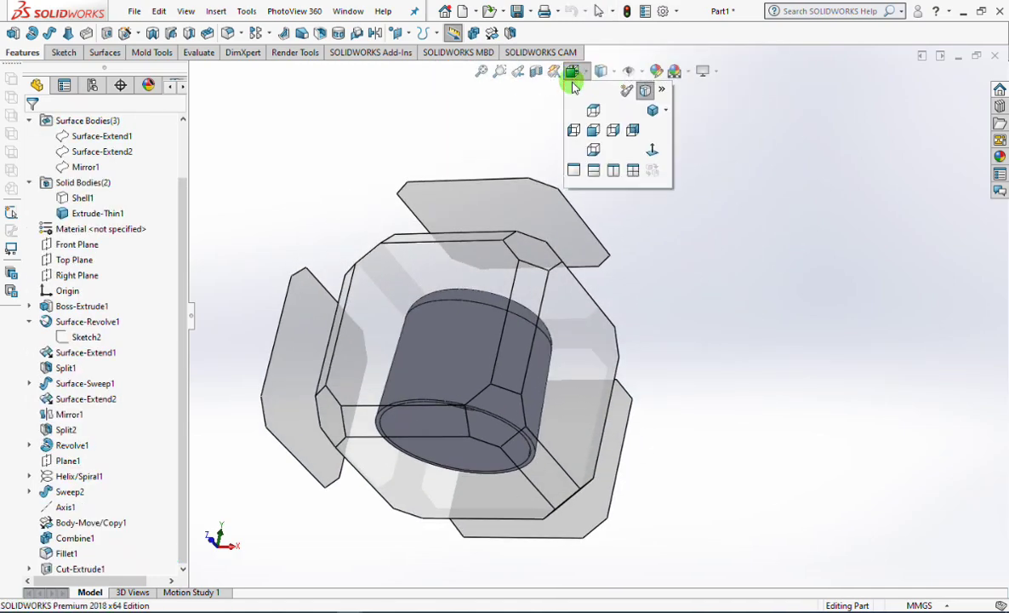
click(594, 138)
click(535, 71)
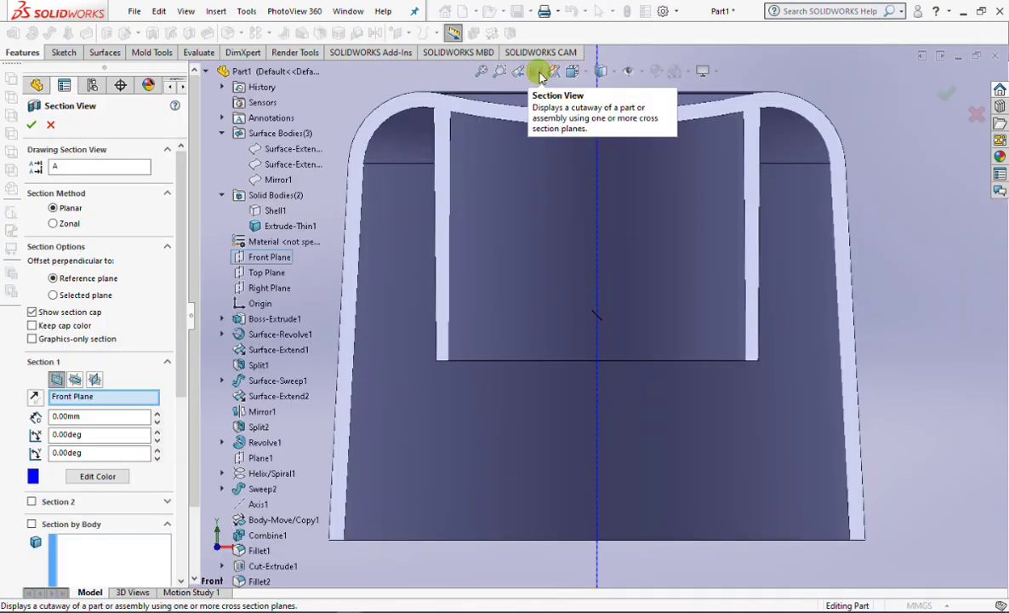
click(954, 95)
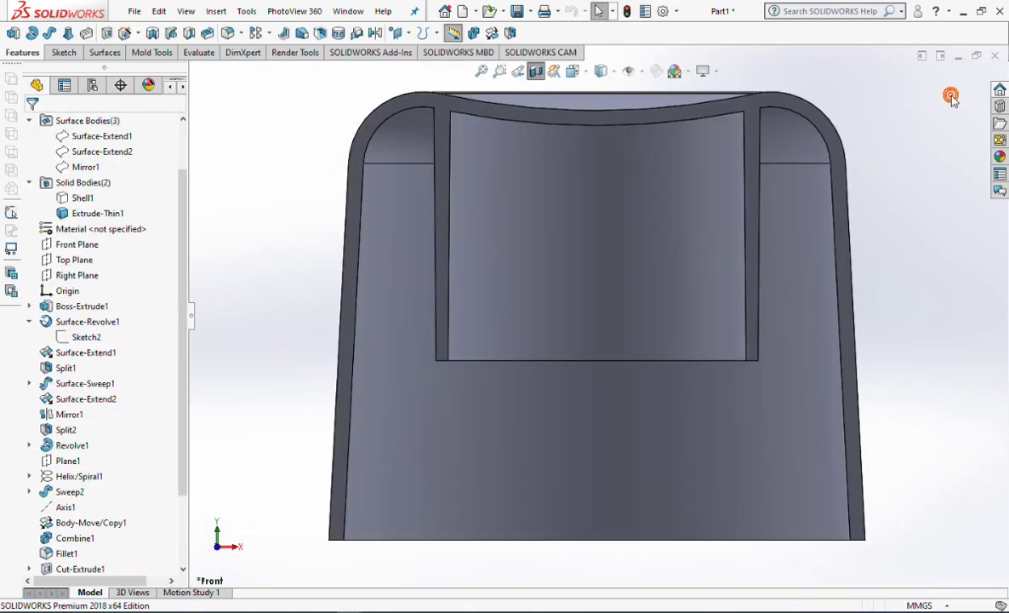
click(536, 71)
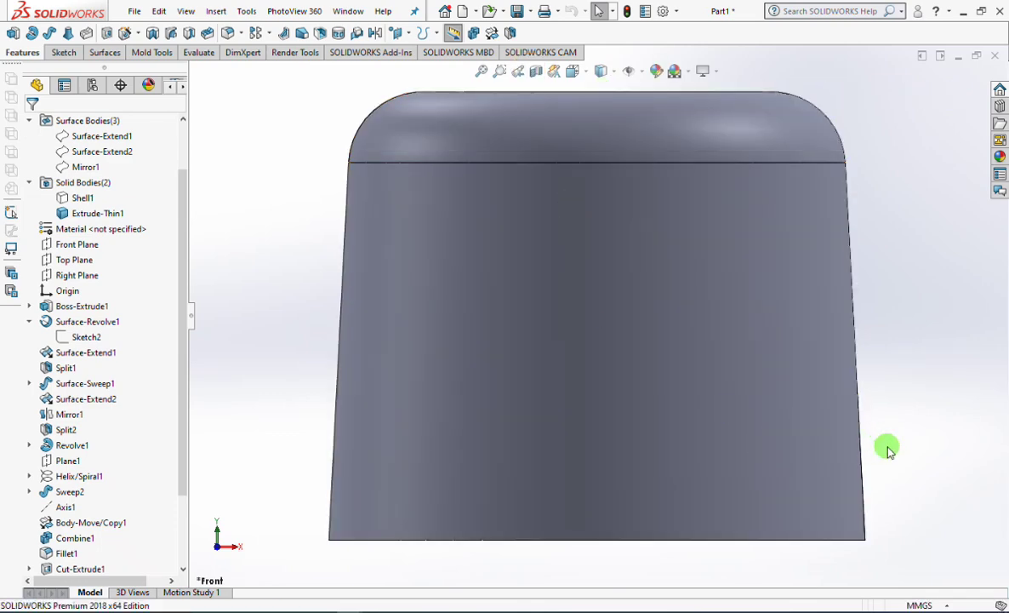
- Create a reference plane offset 0.7 mm from the inner tube's end face, with the offset flipped into the cap
middle_drag(600, 502, 603, 359)
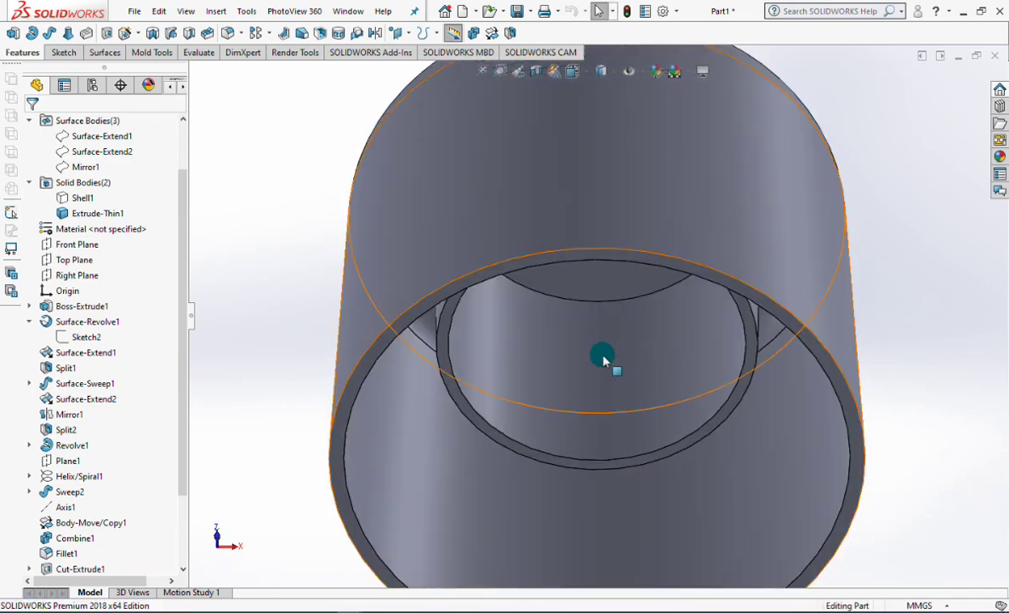
scroll(603, 358, down, 1)
click(398, 32)
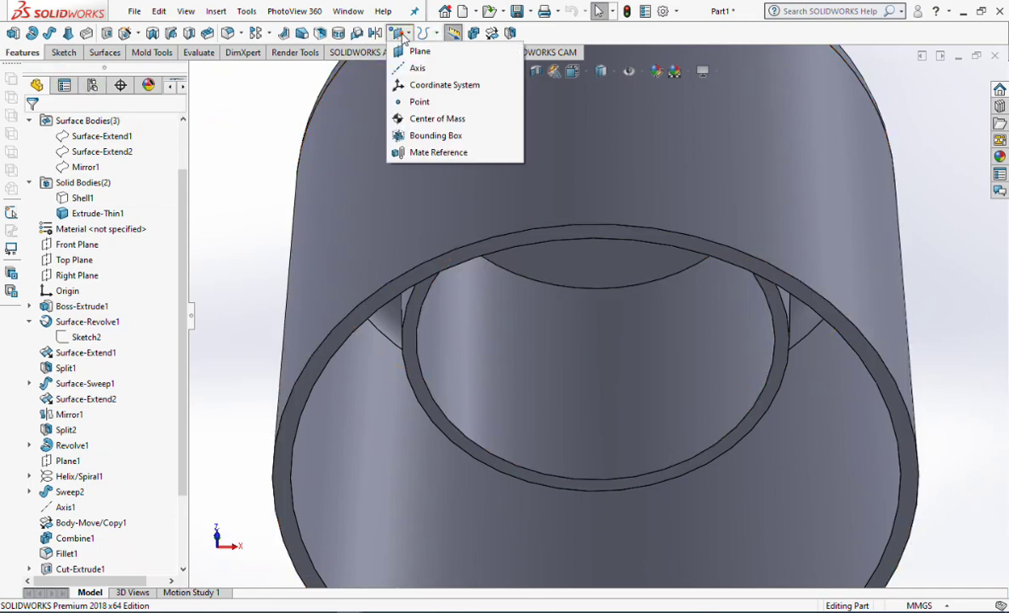
click(410, 49)
click(428, 396)
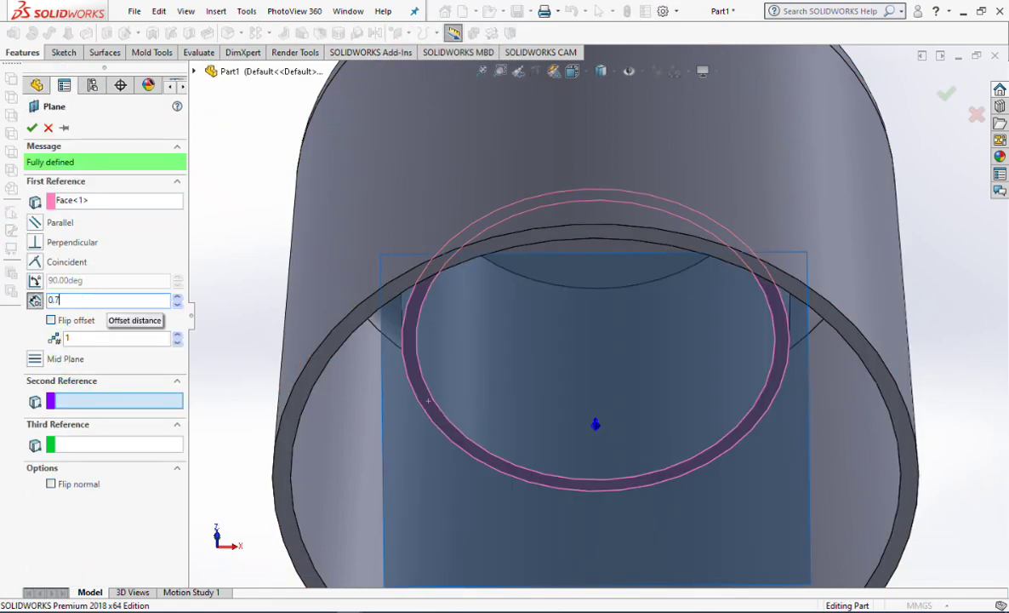
text(0.7)
click(53, 320)
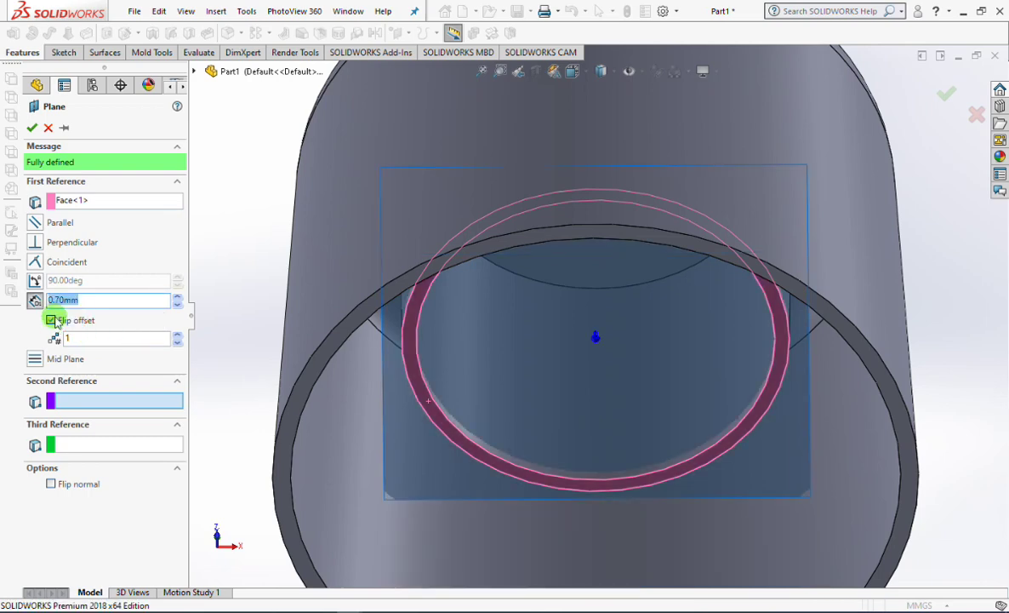
click(32, 128)
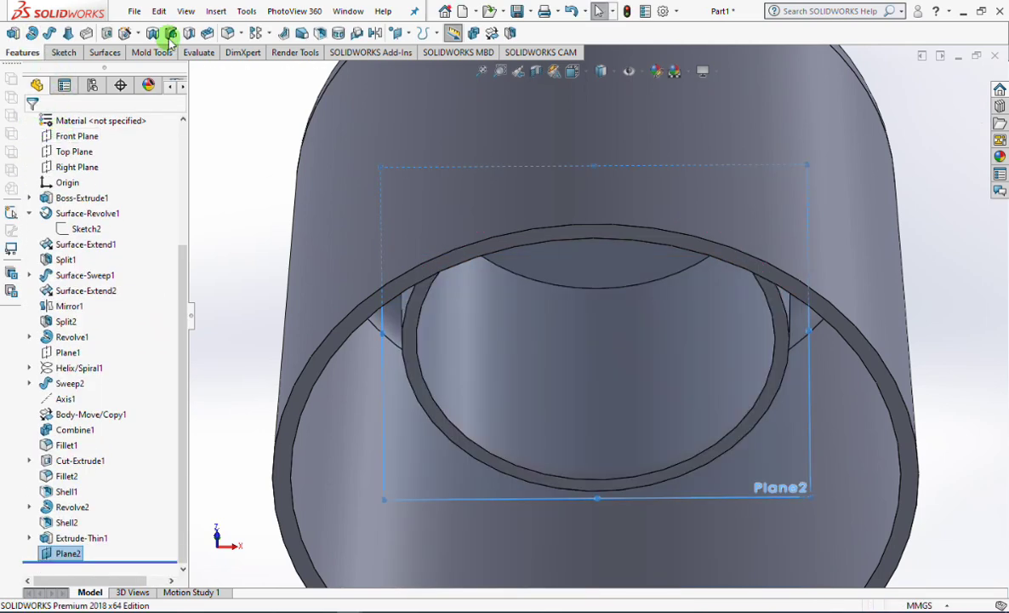
- Start a Helix and Spiral on the new offset plane and sketch a circle about 26 mm in diameter centred on the origin
click(409, 34)
click(424, 34)
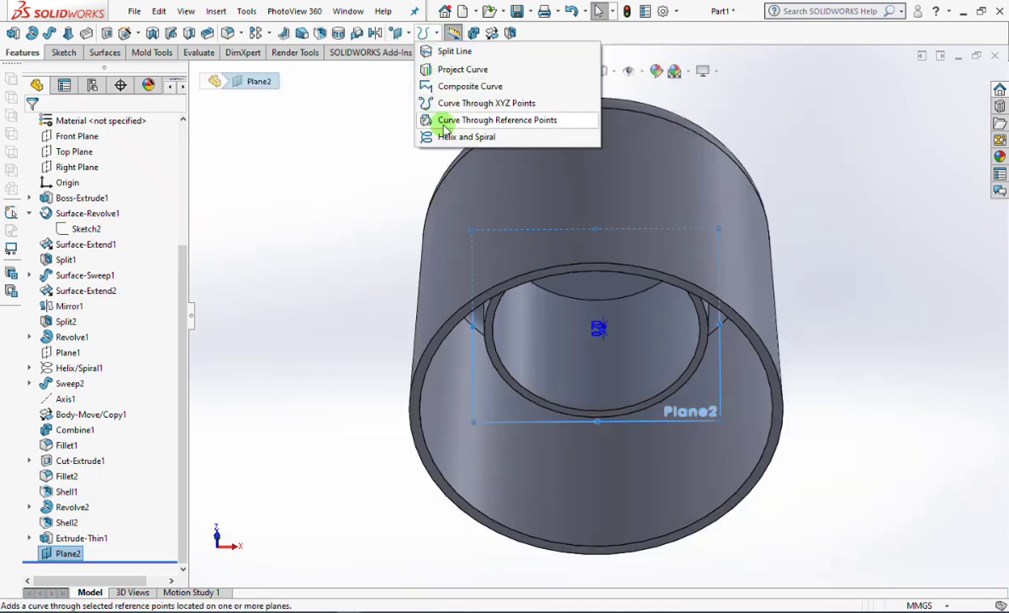
click(443, 136)
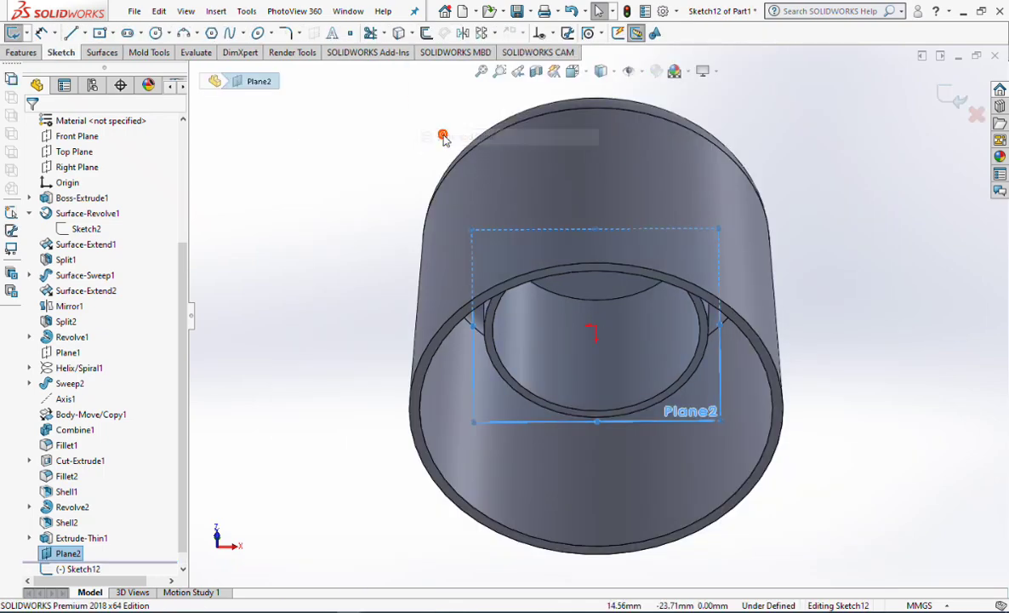
click(155, 32)
drag(593, 333, 701, 389)
- Dimension the helix base circle to a 22 mm diameter and finish the sketch to define the helix
click(40, 32)
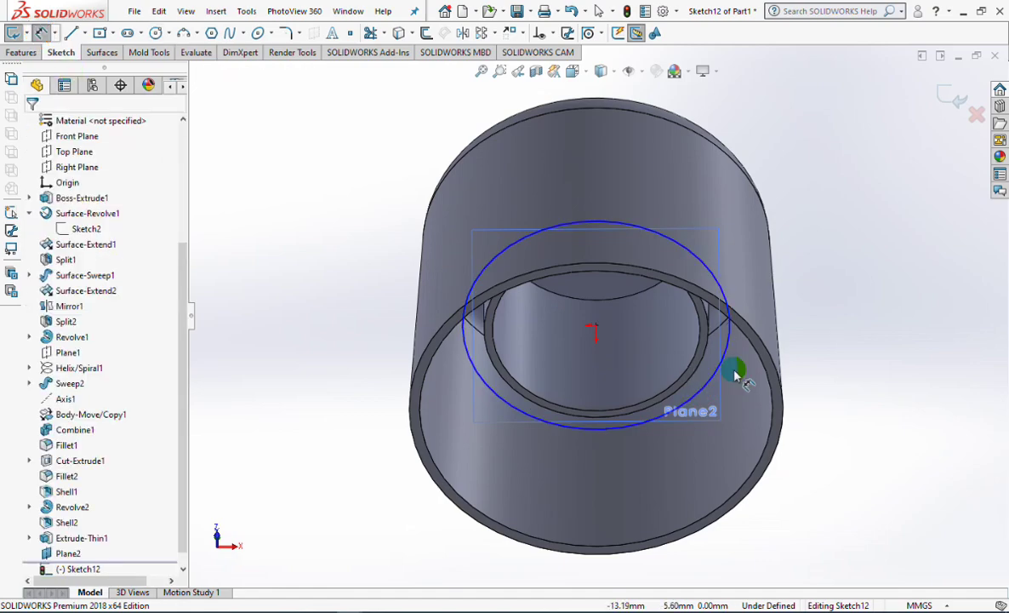
click(731, 364)
click(839, 354)
text(22)
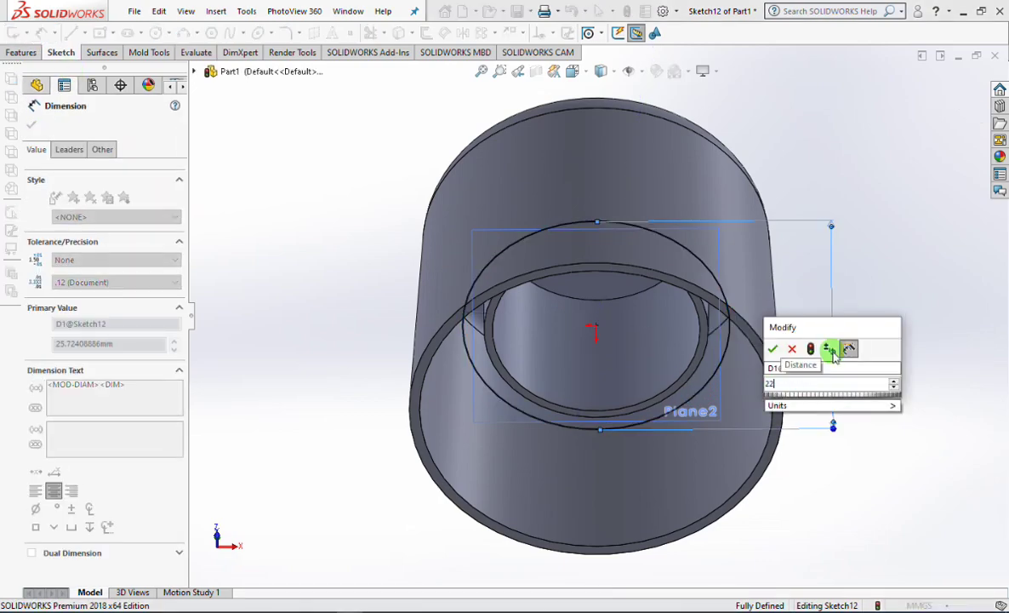
click(772, 350)
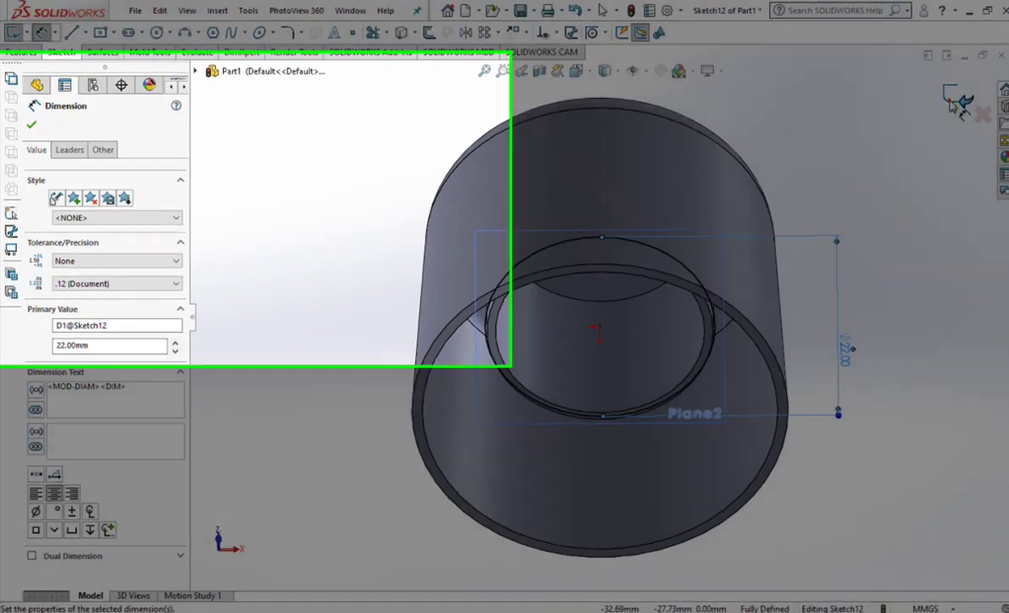
key(Escape)
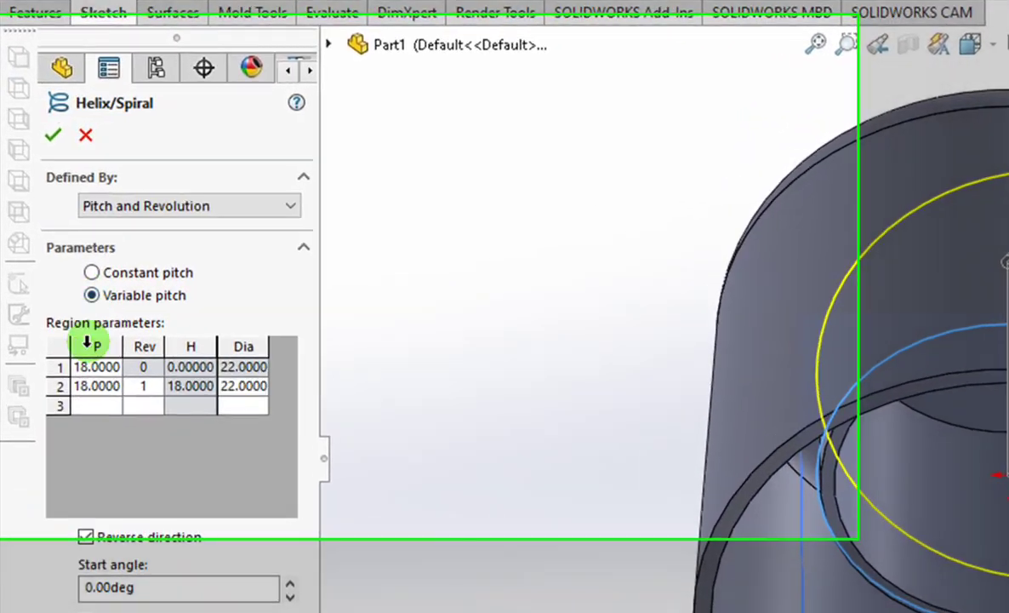
- Set a 3.5 mm pitch for the first two helix regions, with the second at 0.2 revolutions and 20 mm diameter
click(62, 273)
text(3.5)
click(108, 413)
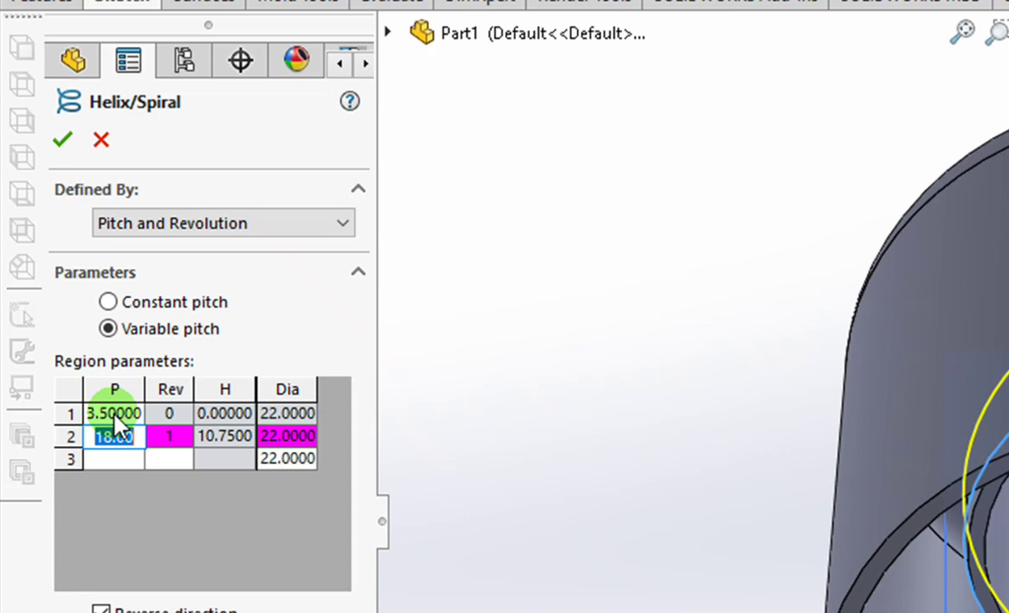
text(3.5)
click(171, 438)
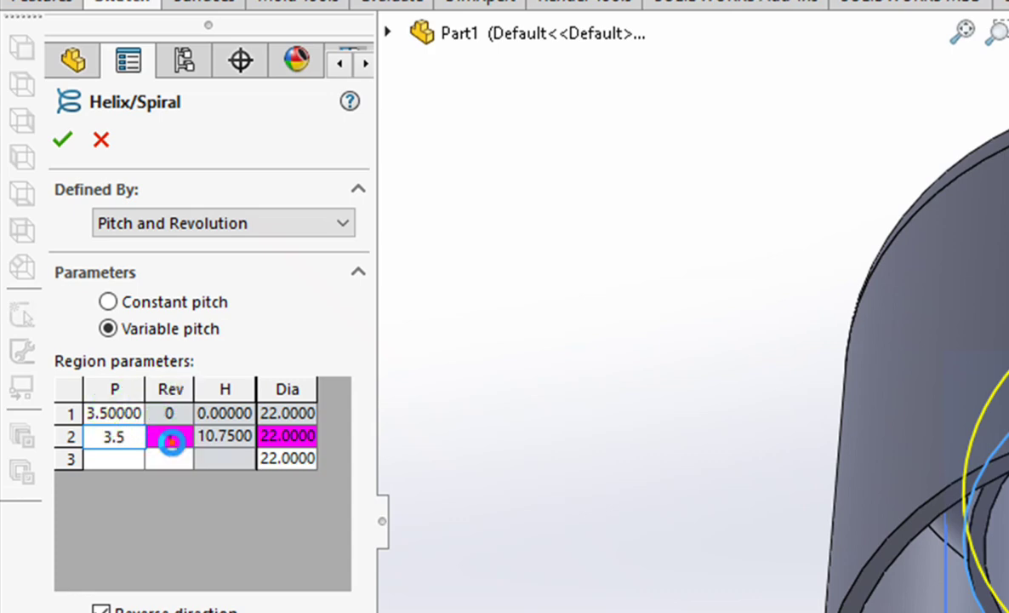
text(0.2)
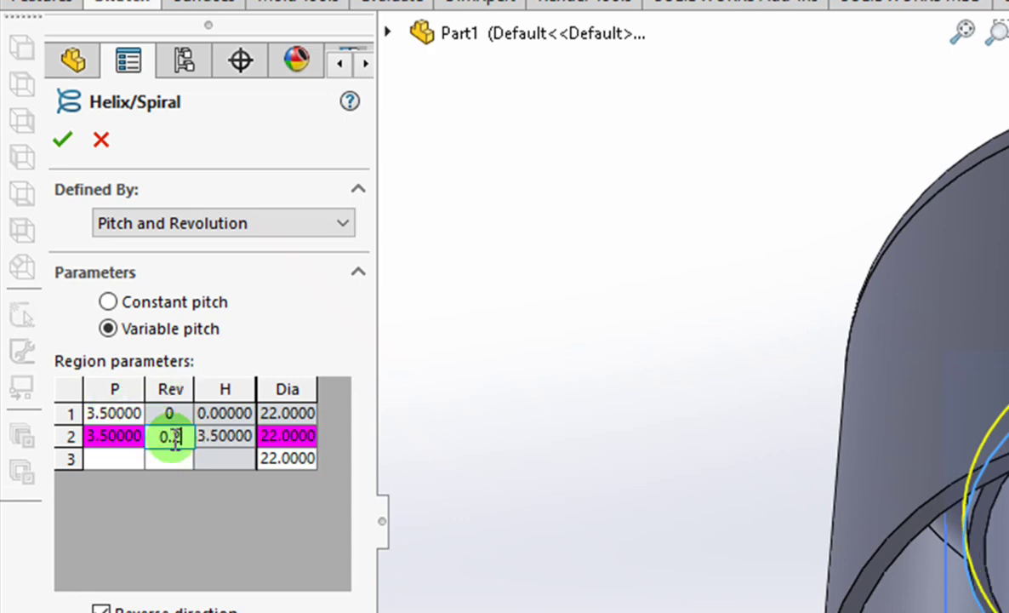
click(283, 431)
text(20)
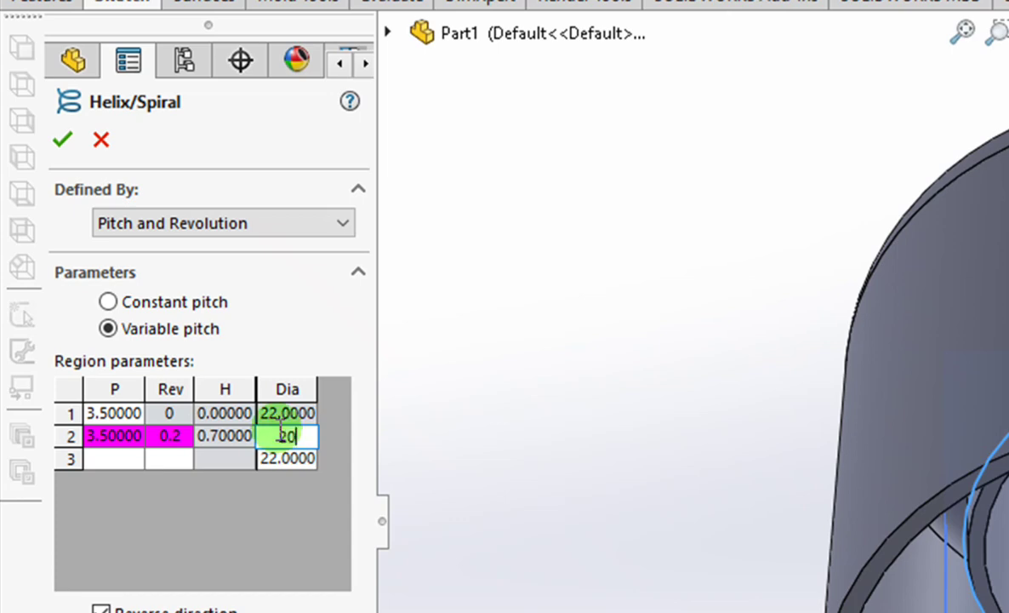
key(Tab)
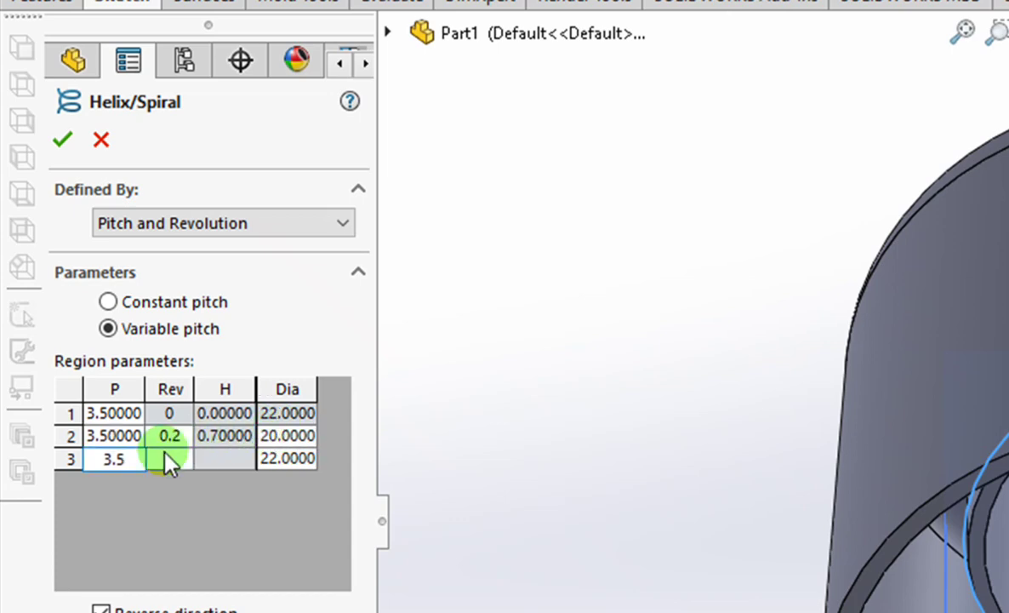
- Define the third helix region with a 3.5 mm pitch, 0.5 revolutions and a 20 mm diameter
text(0.5)
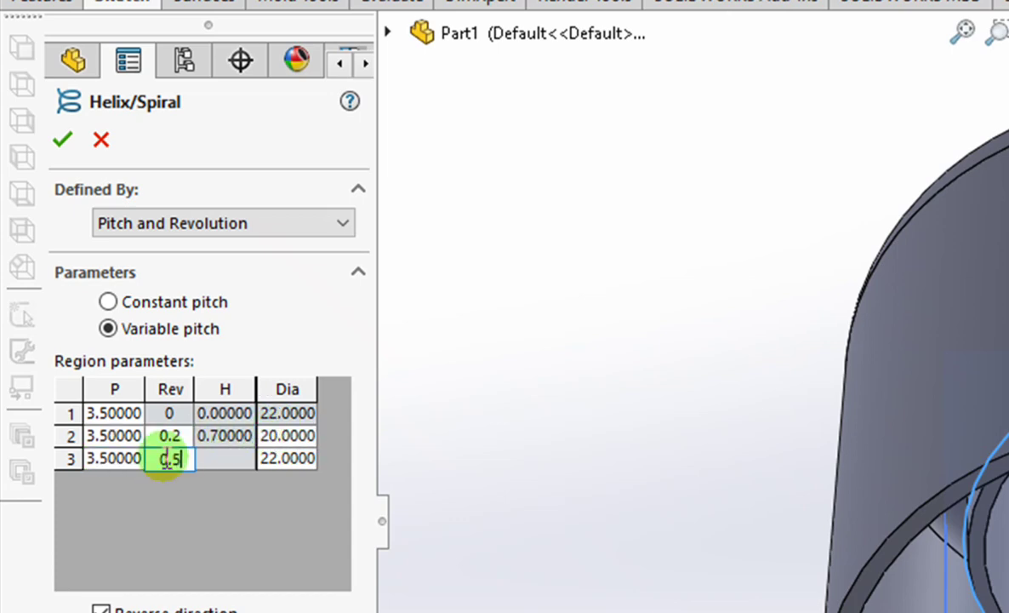
click(281, 456)
click(285, 452)
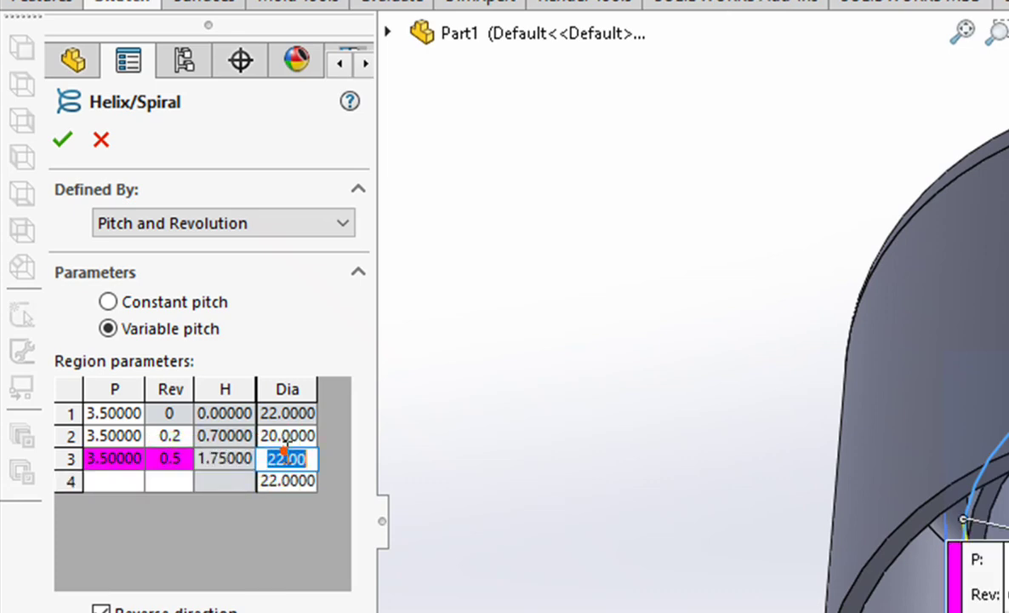
text(20)
key(Tab)
- Define the fourth helix region with a 3.5 mm pitch, 1.5 revolutions and a 20 mm diameter
text(3.5)
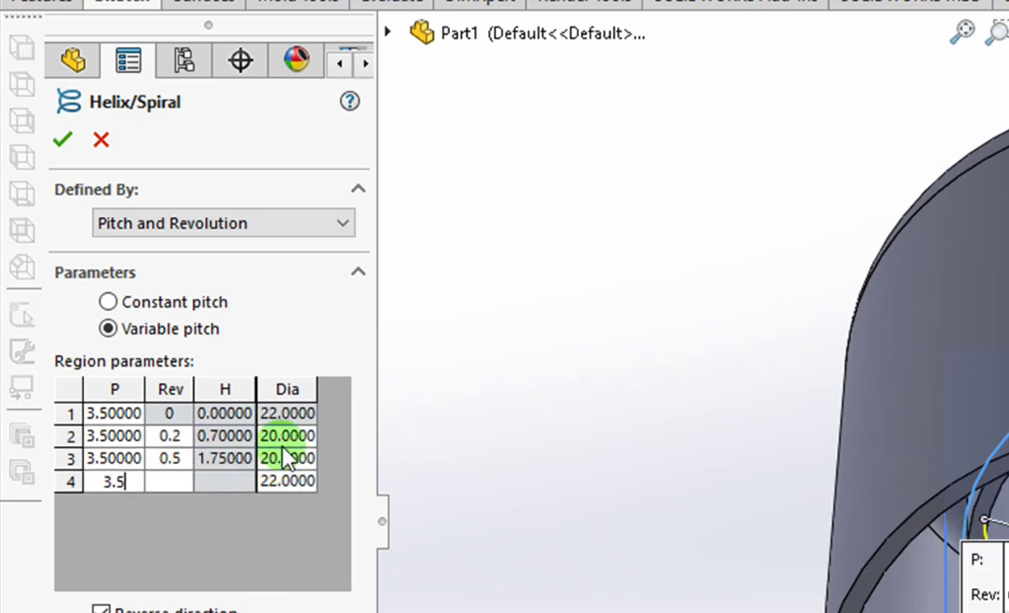
click(164, 485)
double_click(164, 481)
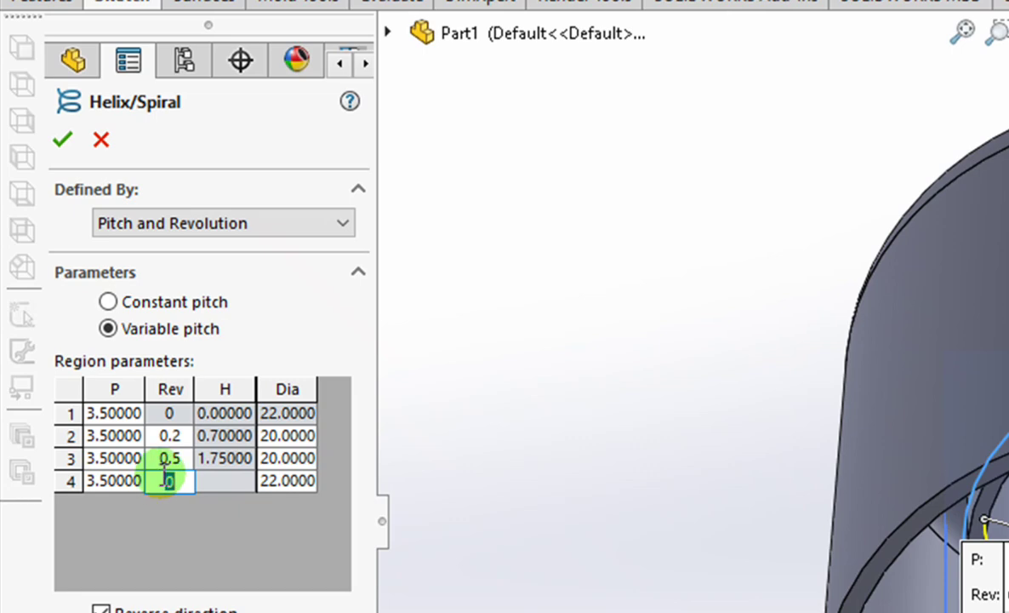
click(302, 483)
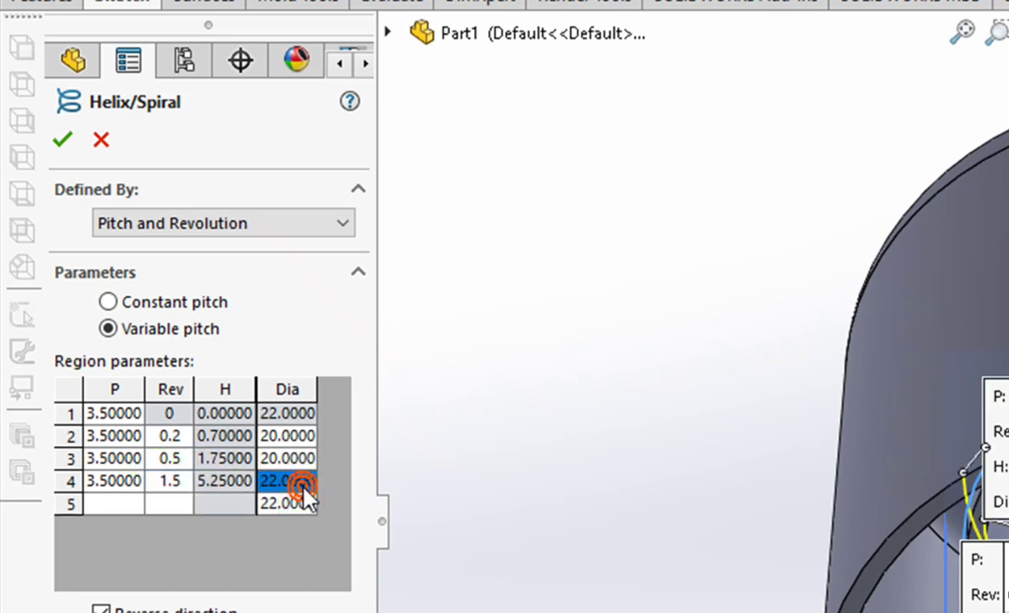
click(299, 482)
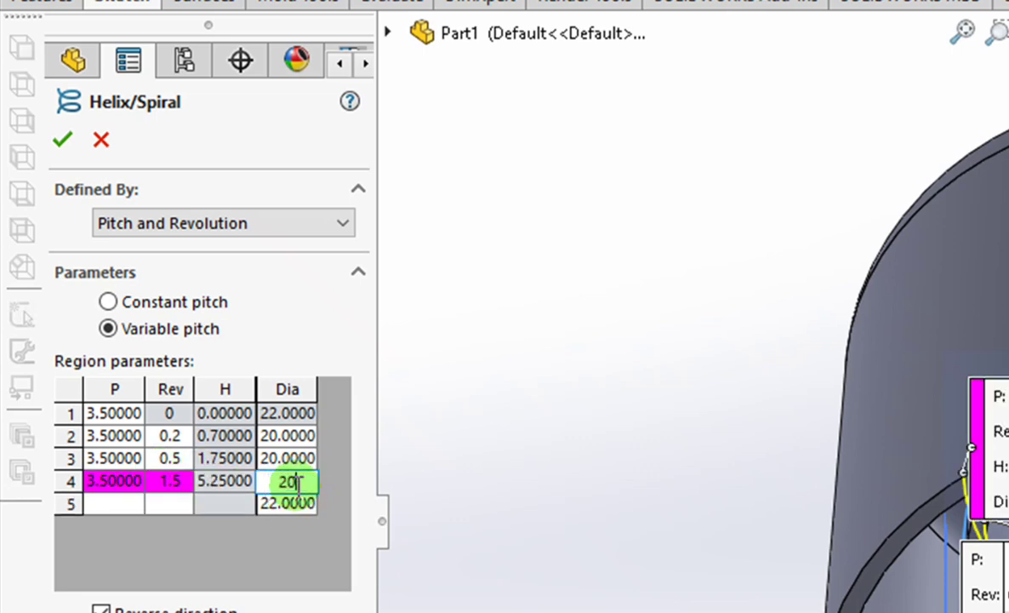
text(20)
key(Tab)
- Define the fifth helix region with a 3.5 mm pitch, 2.5 revolutions and a 20 mm diameter
click(103, 499)
text(3)
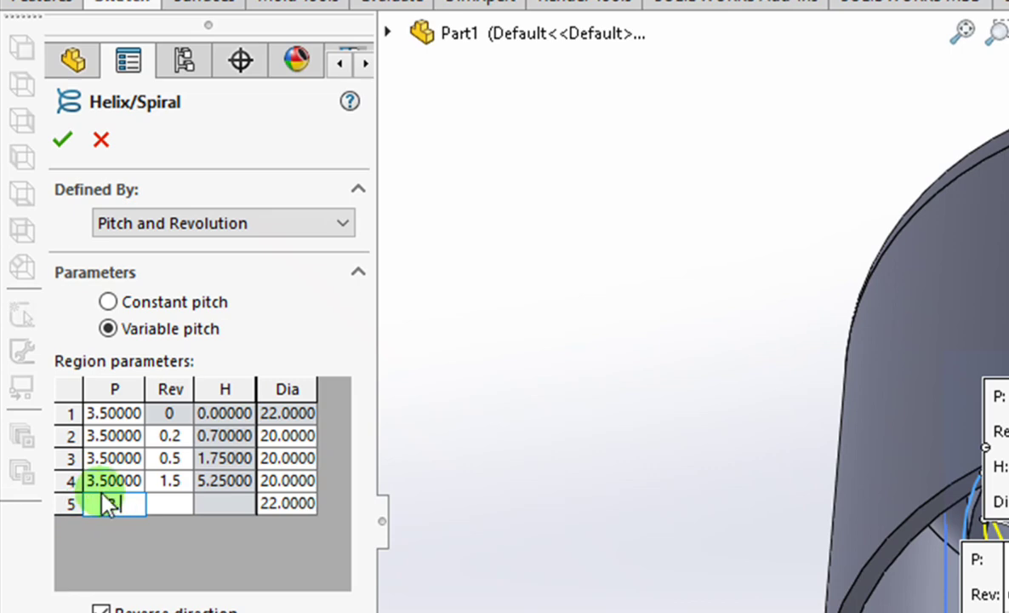
text(.5)
click(169, 502)
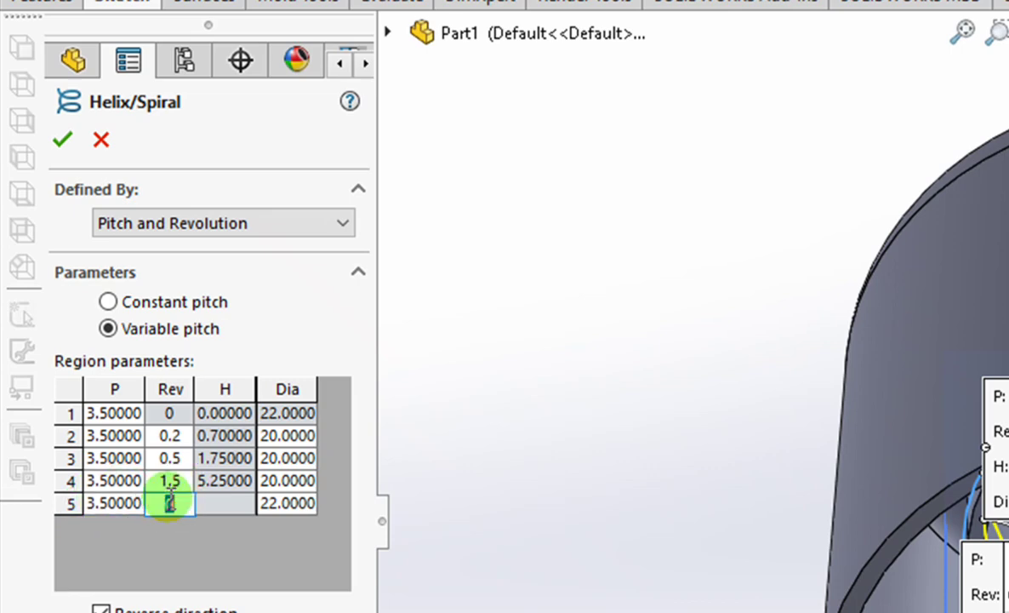
text(2.5)
click(288, 504)
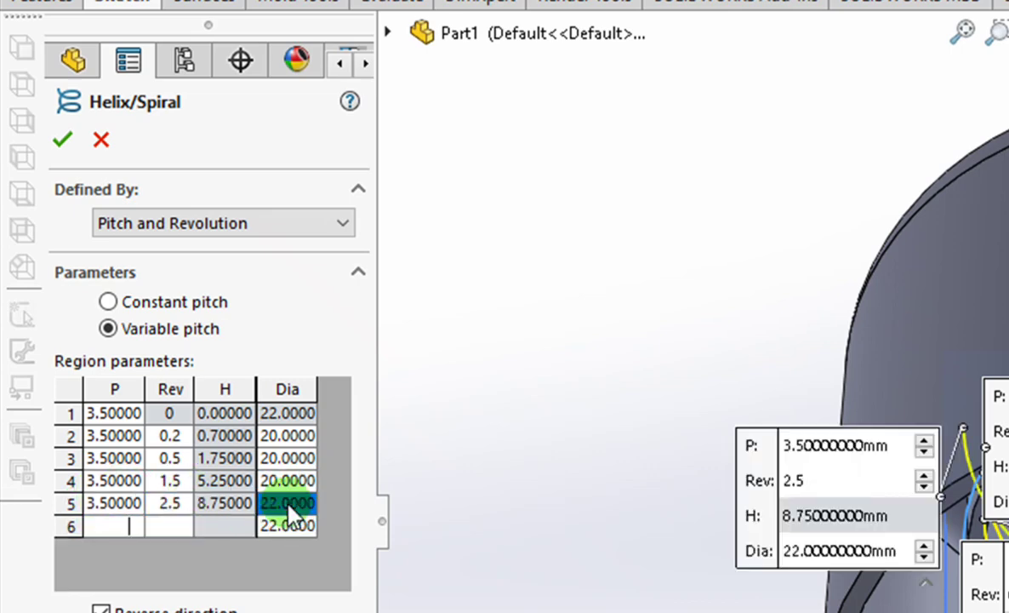
click(284, 499)
text(20)
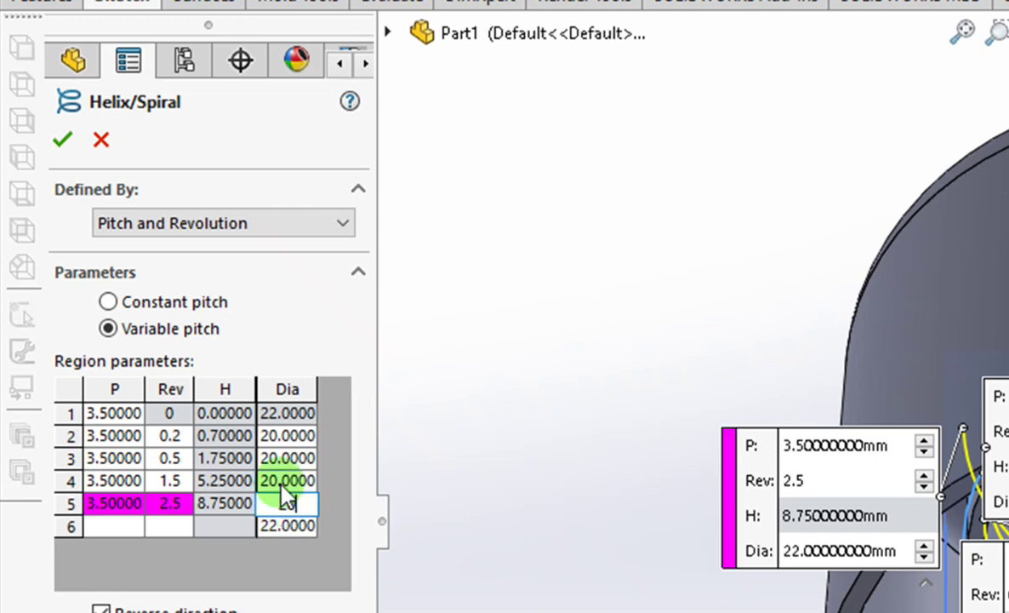
text(20)
key(Tab)
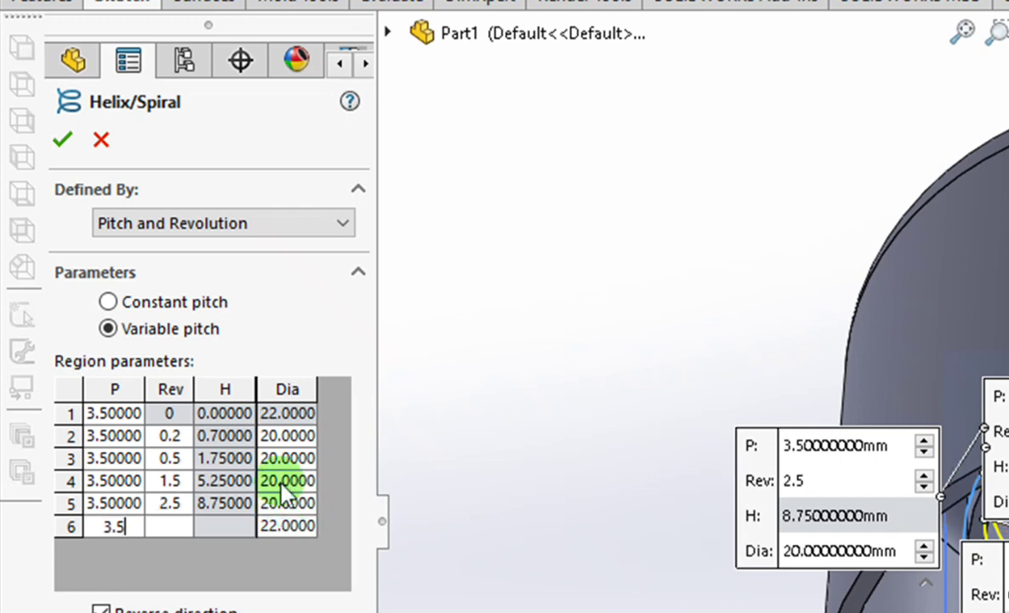
- Define the sixth helix region with a 3.5 mm pitch, 3 revolutions and a 20 mm diameter
click(179, 526)
text(3)
click(290, 526)
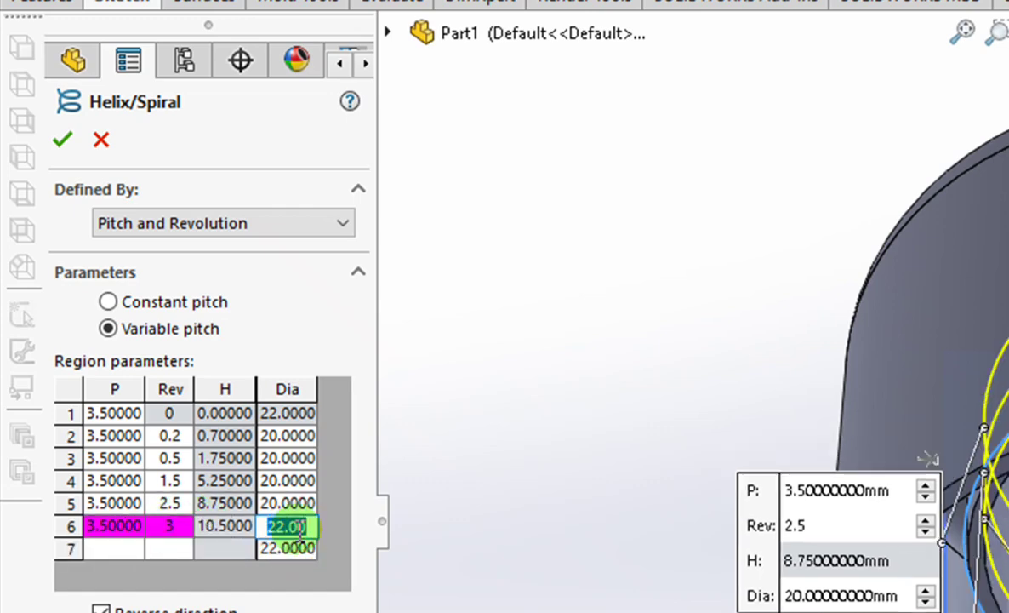
text(20)
- Define the seventh helix region with a 3.5 mm pitch, 3.2 revolutions and 22 mm diameter, and create the helix
click(192, 544)
click(164, 548)
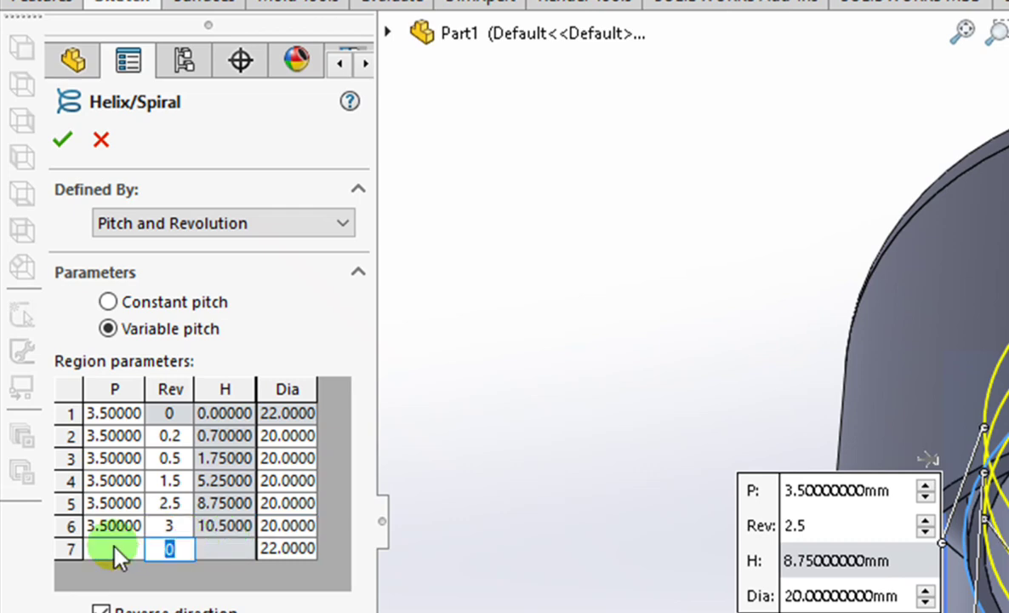
text(3.5)
key(Tab)
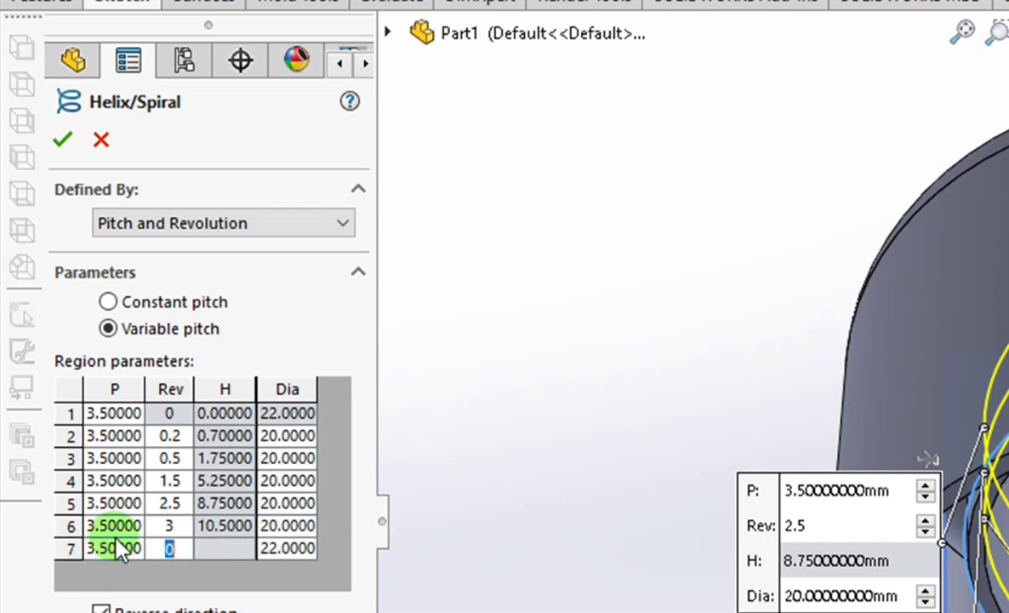
text(3.2)
click(290, 547)
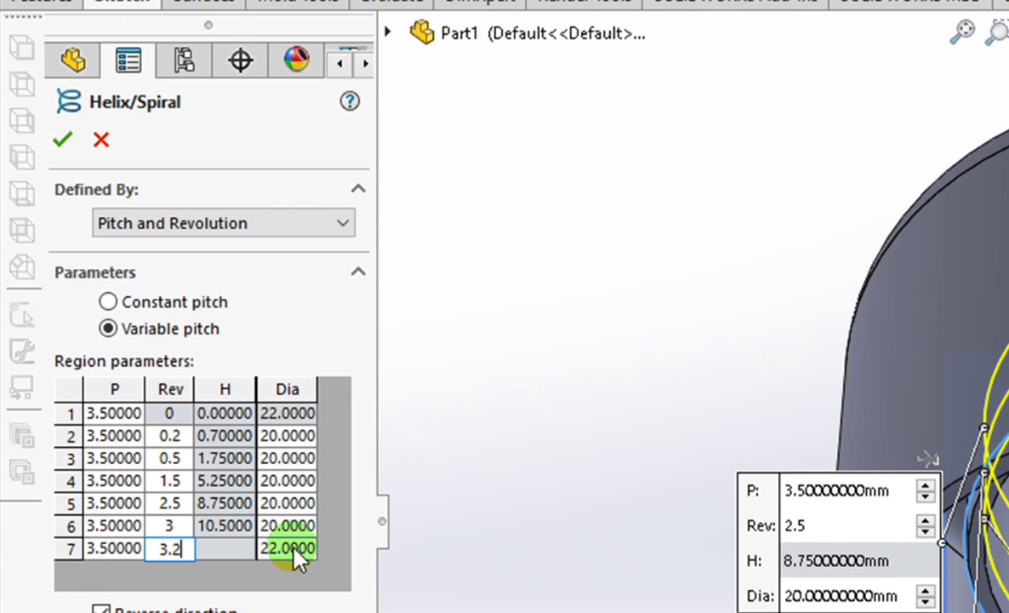
click(290, 547)
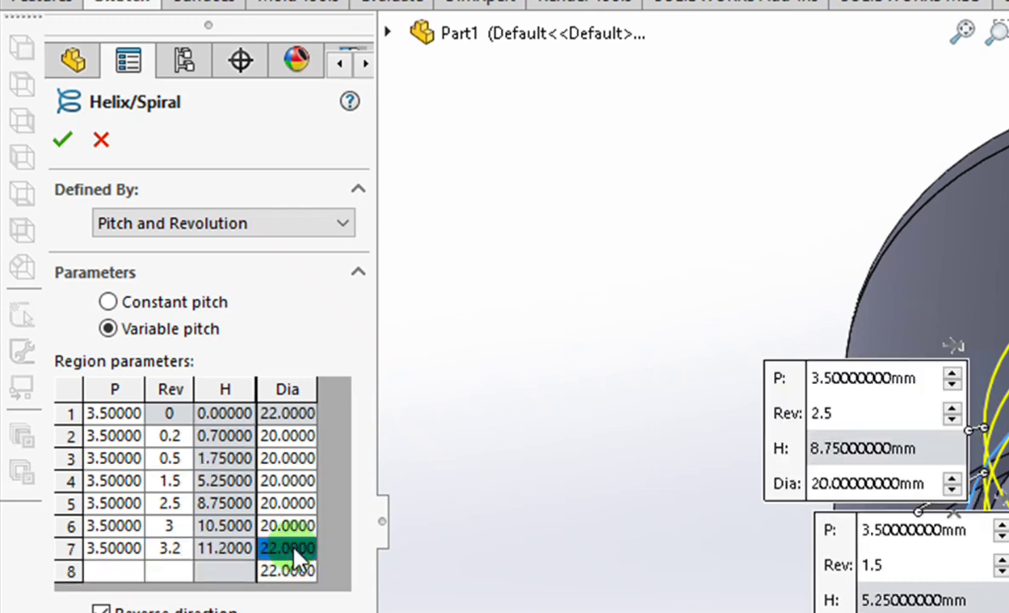
click(65, 139)
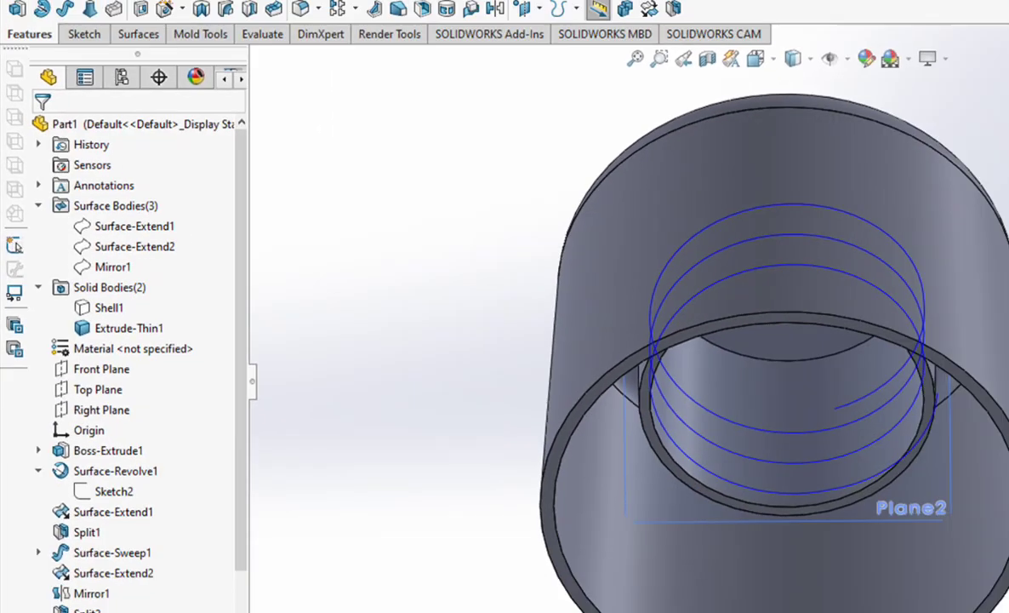
- Show the cap and its helix from the front in a section view cut through the Front Plane
middle_drag(831, 340, 832, 259)
click(574, 73)
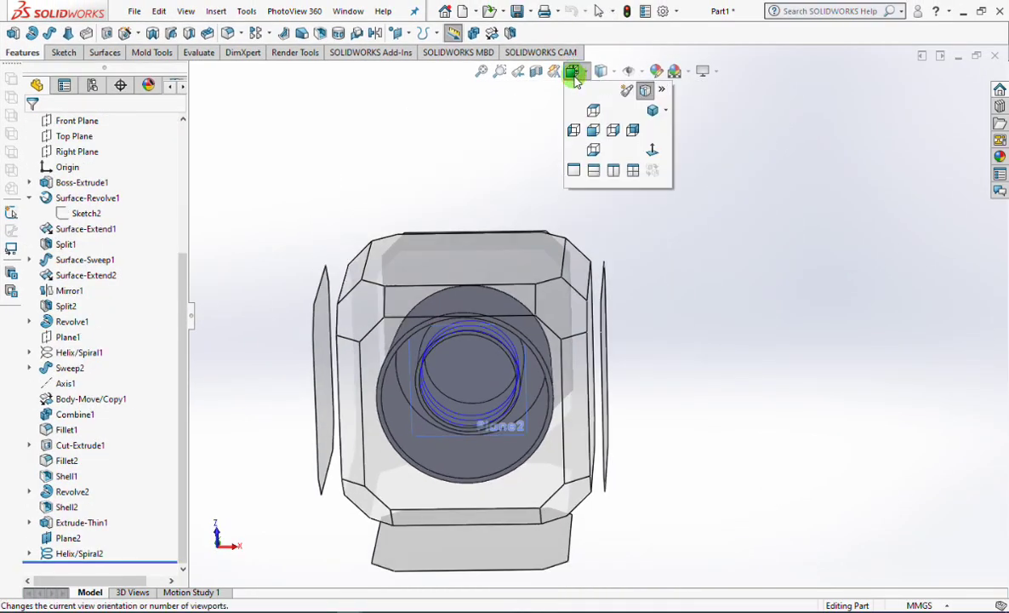
click(593, 129)
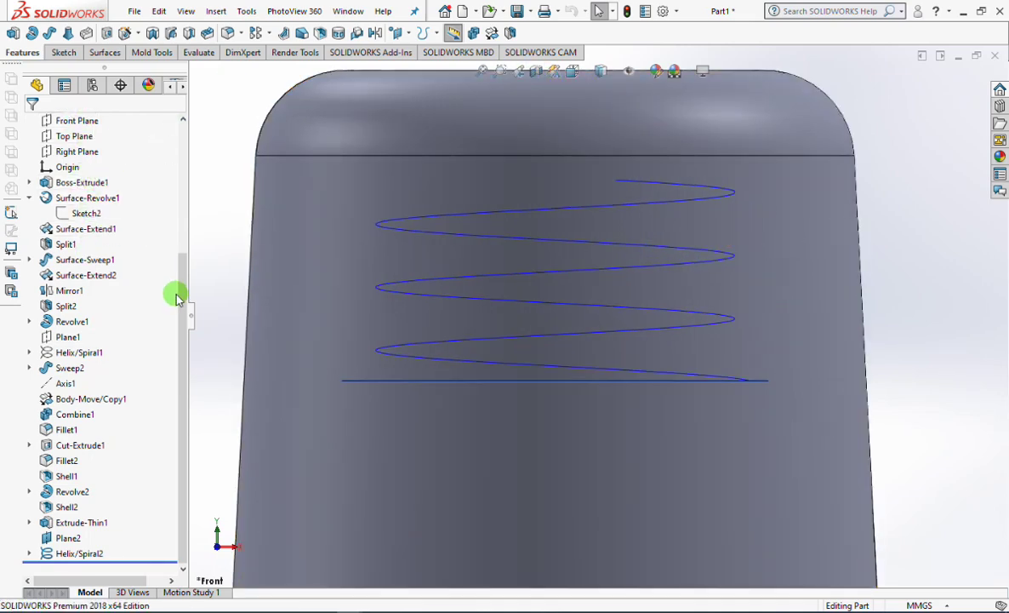
scroll(177, 298, up, 3)
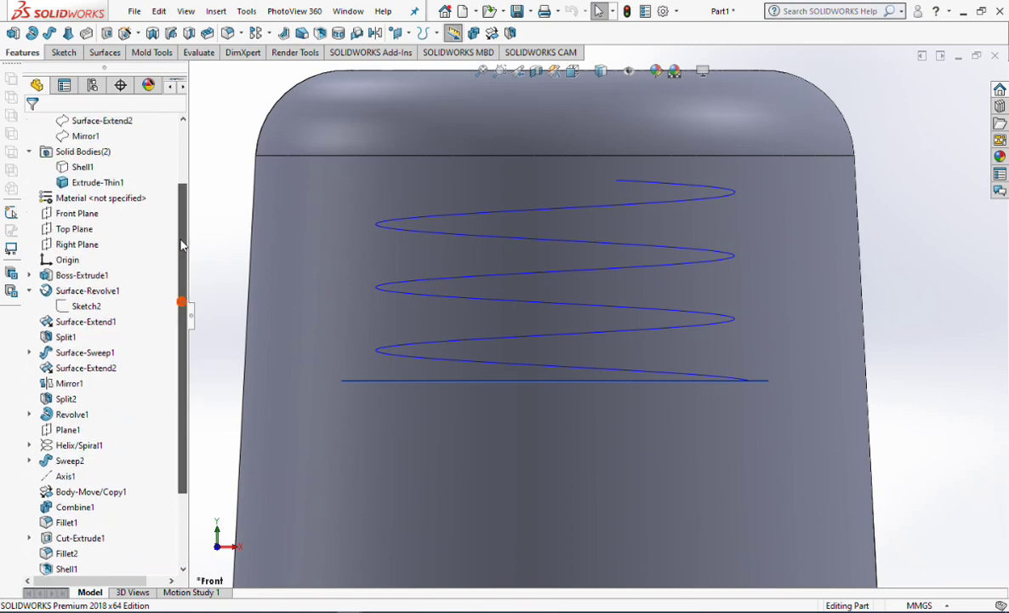
click(535, 74)
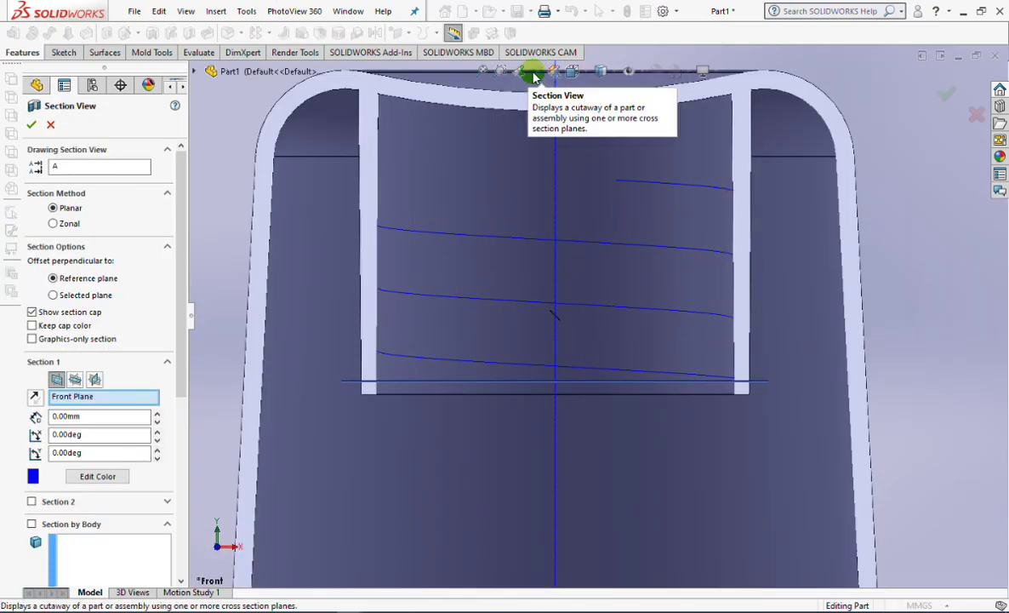
click(947, 97)
- Start a sketch on the Front Plane and draw a closed four-sided thread profile about 2.2 mm tall at the helix's lower end
click(75, 230)
click(92, 208)
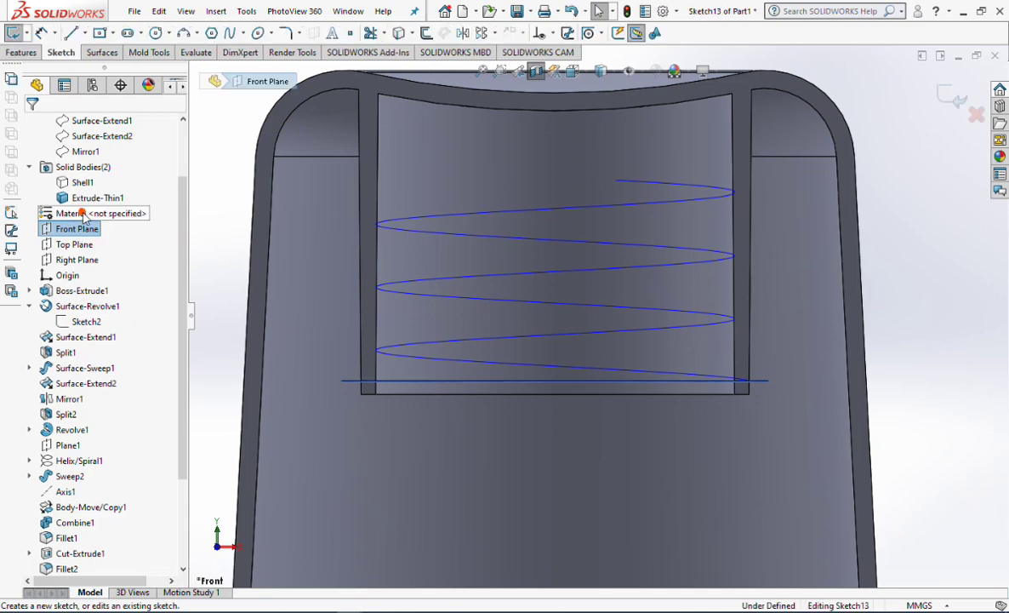
scroll(753, 379, down, 3)
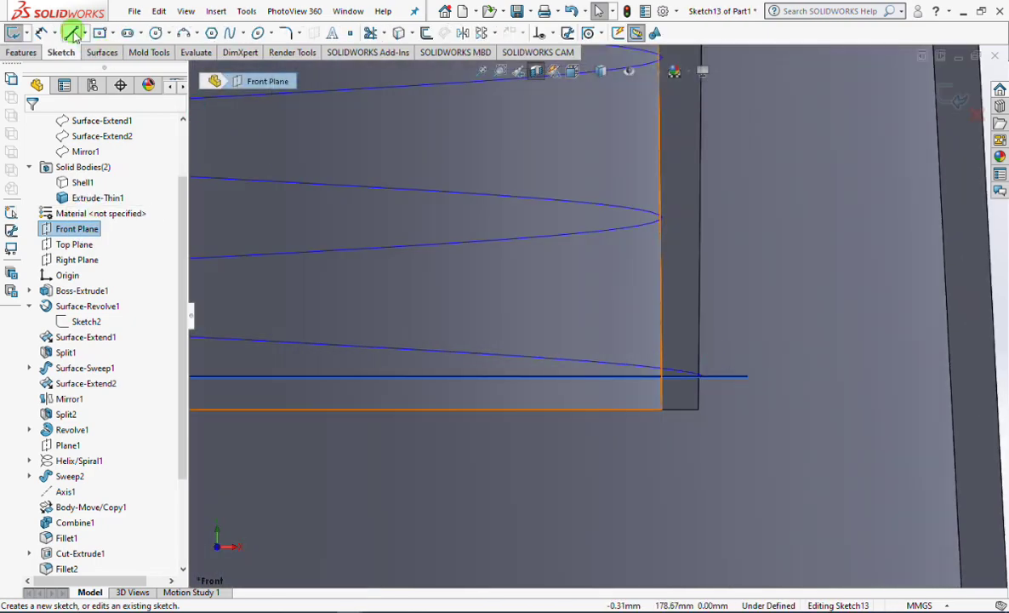
click(74, 34)
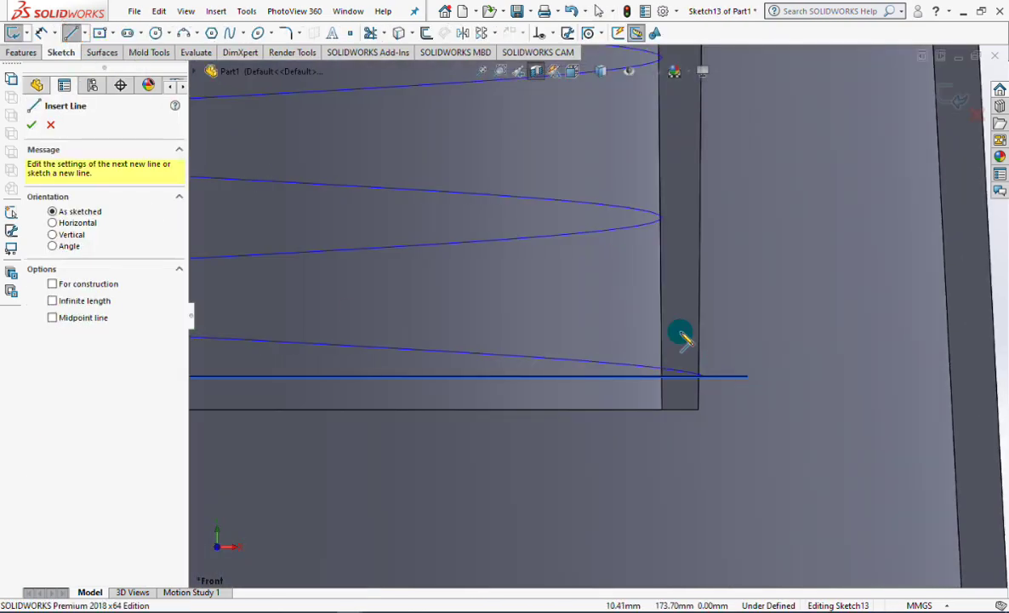
click(706, 378)
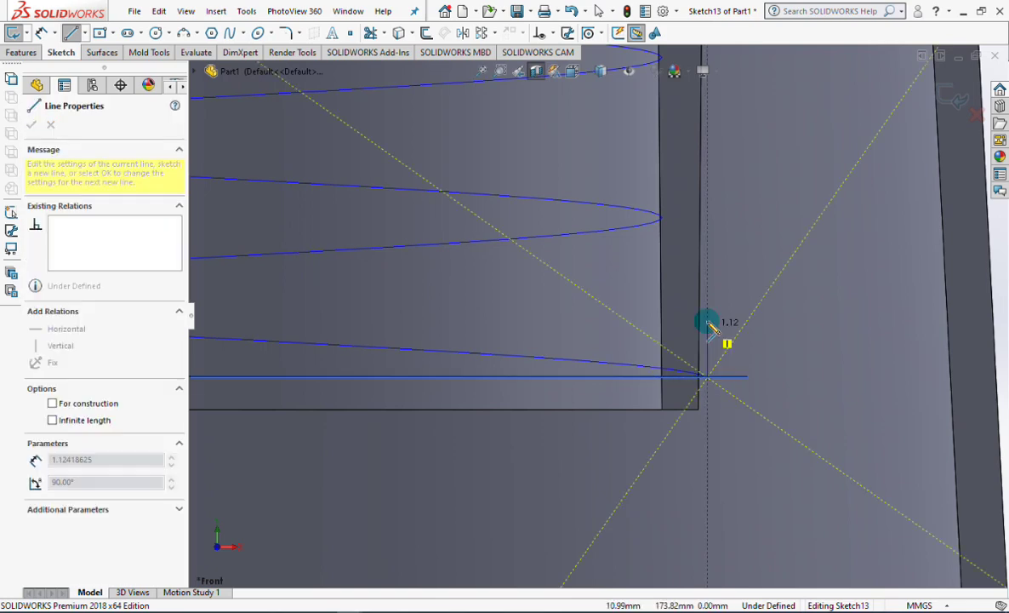
click(707, 278)
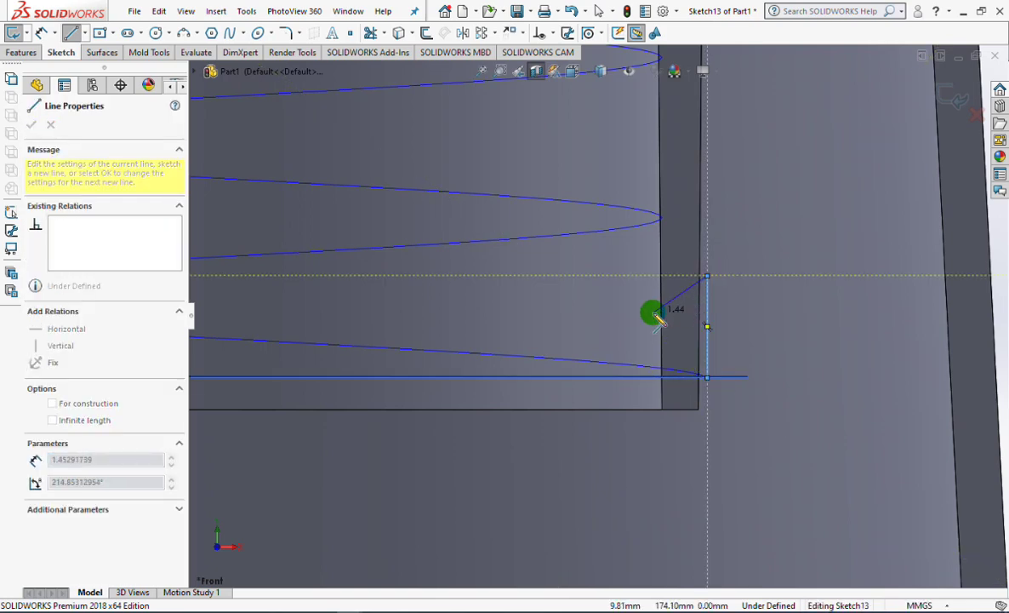
click(671, 314)
click(671, 377)
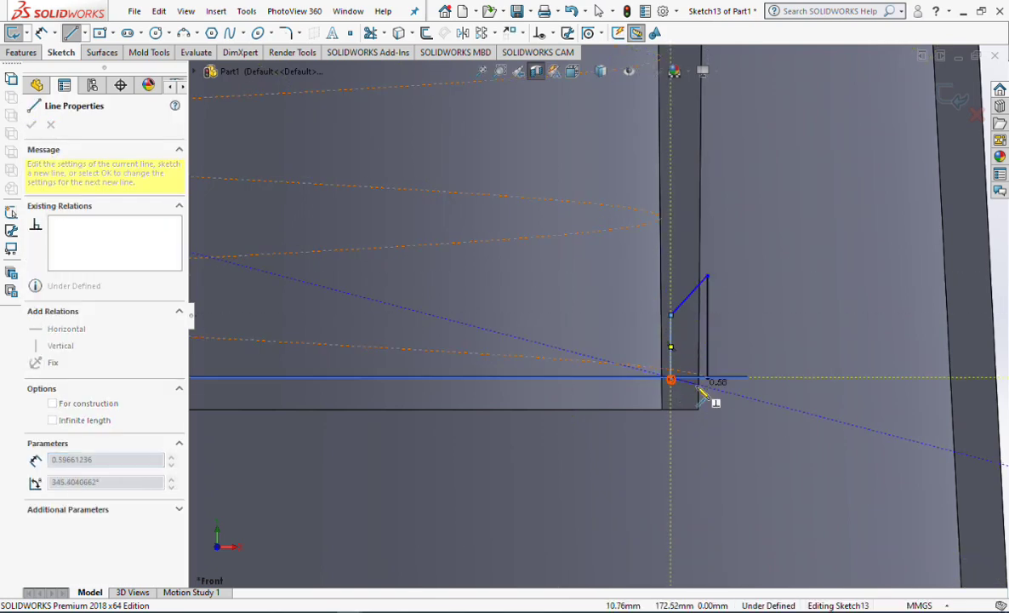
click(707, 377)
- Dimension the thread profile's longer vertical side to 2 mm
click(17, 34)
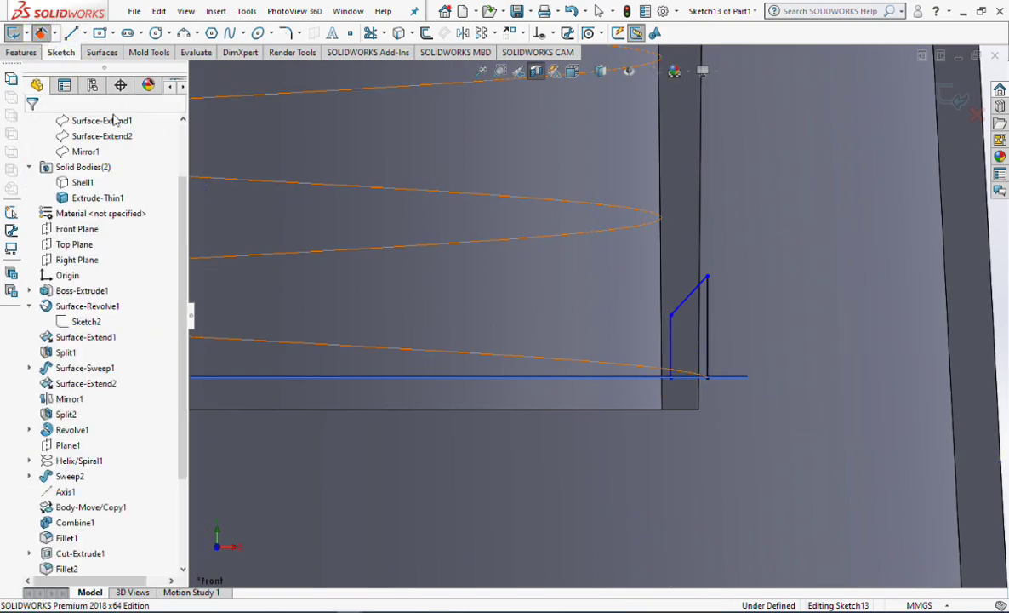
click(707, 338)
click(759, 337)
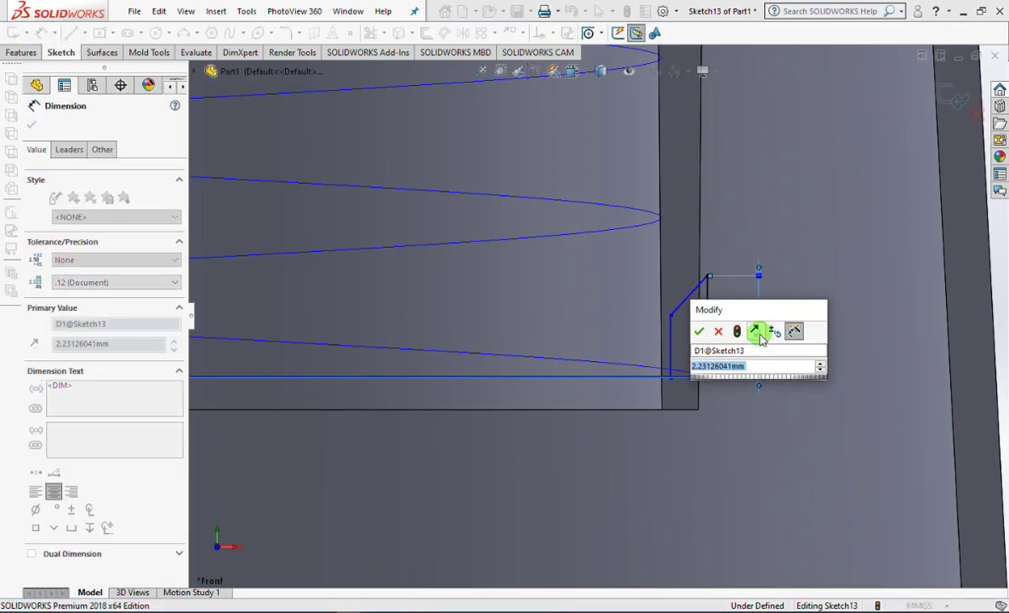
text(2)
click(701, 332)
- Dimension the horizontal distance between the thread profile's two vertical sides to 0.75 mm
click(671, 369)
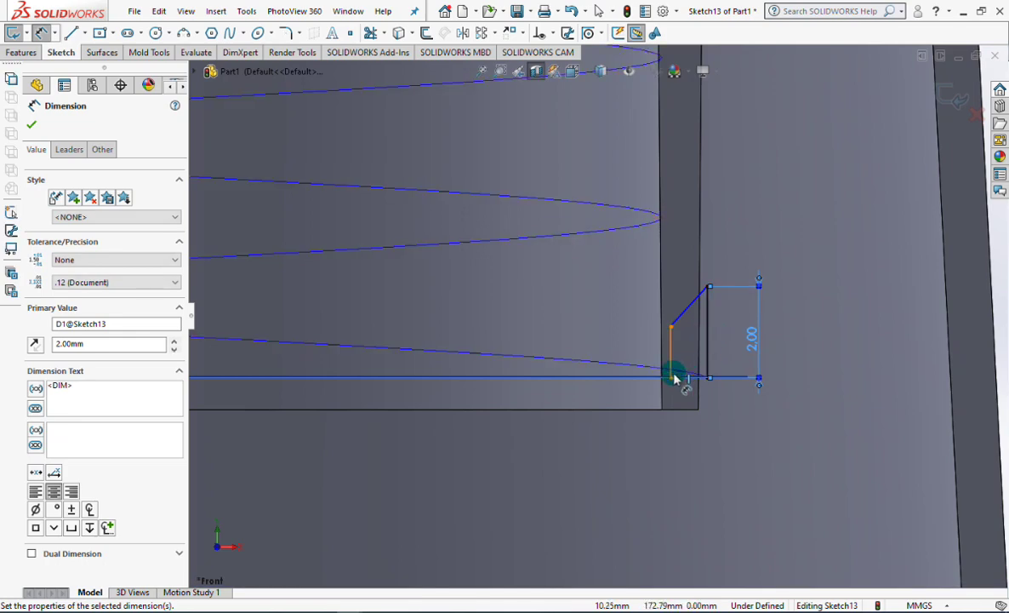
click(706, 358)
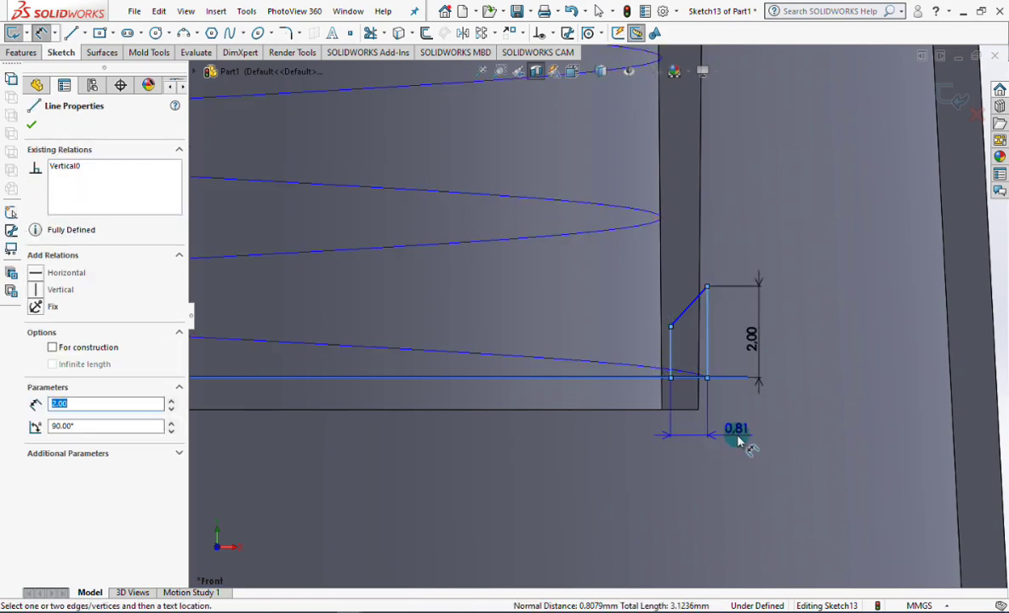
click(738, 441)
text(0.75)
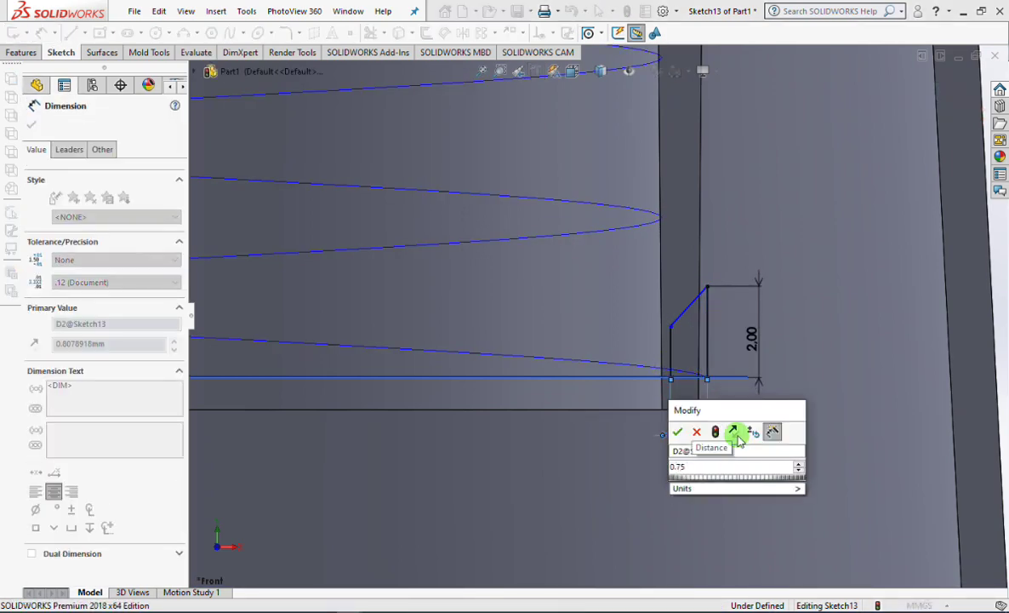
click(676, 432)
- Dimension the angle between the profile's sloped side and its longer vertical side to 30 degrees and exit the sketch
click(691, 306)
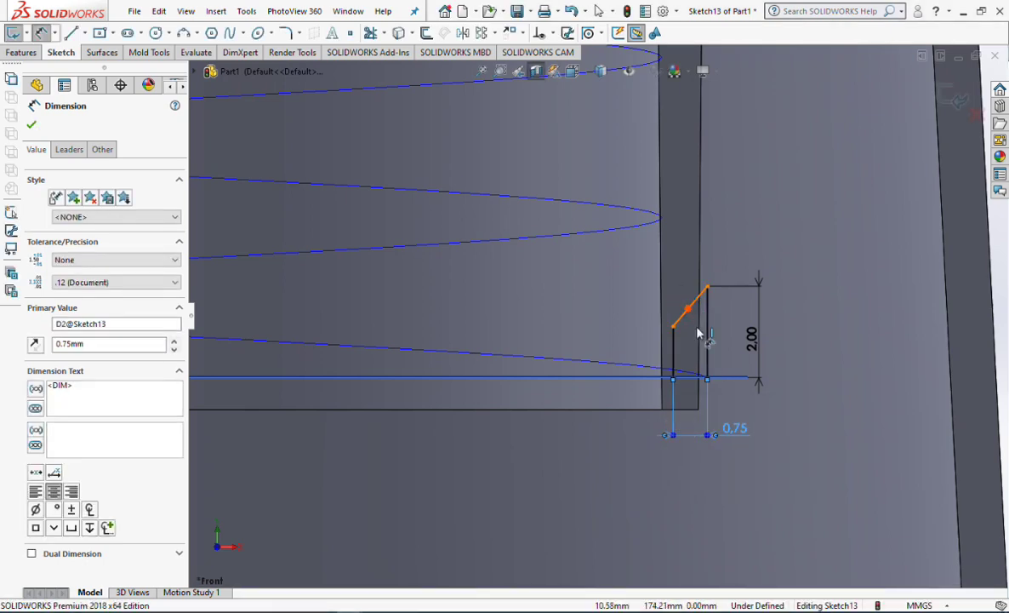
click(707, 342)
click(631, 438)
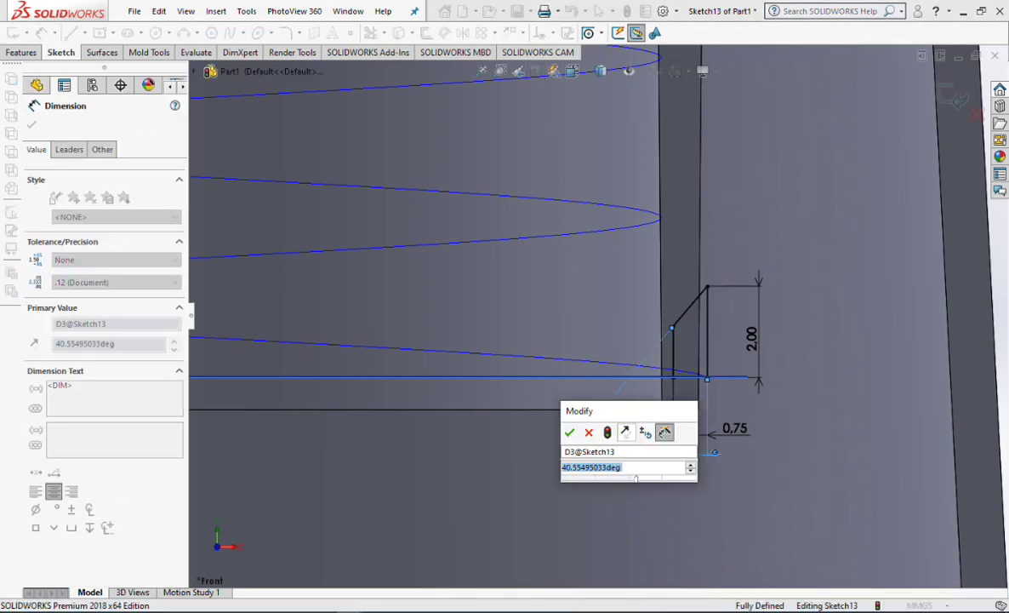
text(30)
click(570, 435)
click(829, 290)
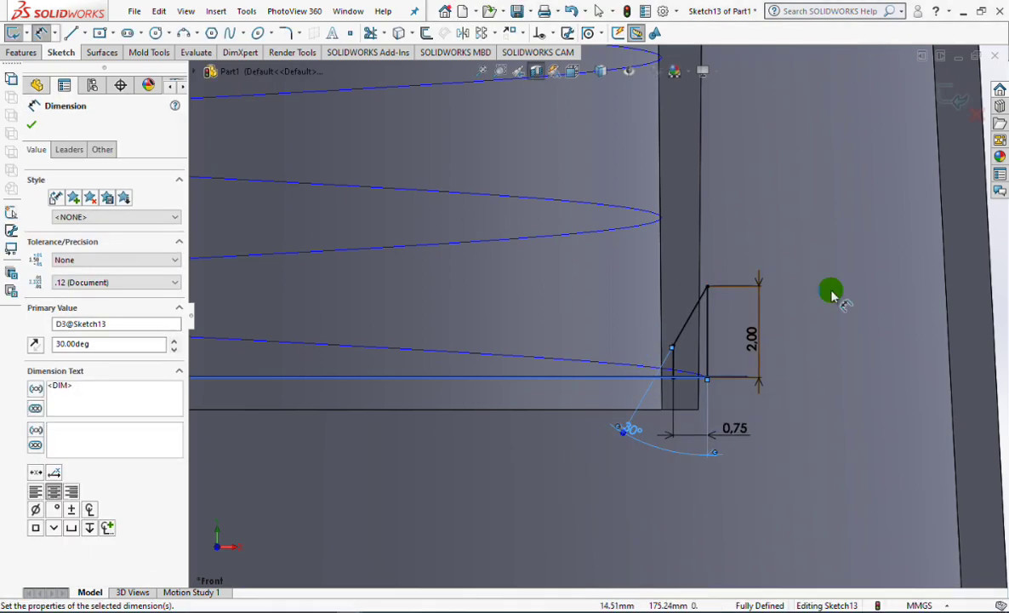
key(Escape)
click(952, 97)
- Sweep the thread profile along the cap's helix as a separate body, with Merge result turned off
scroll(794, 348, up, 4)
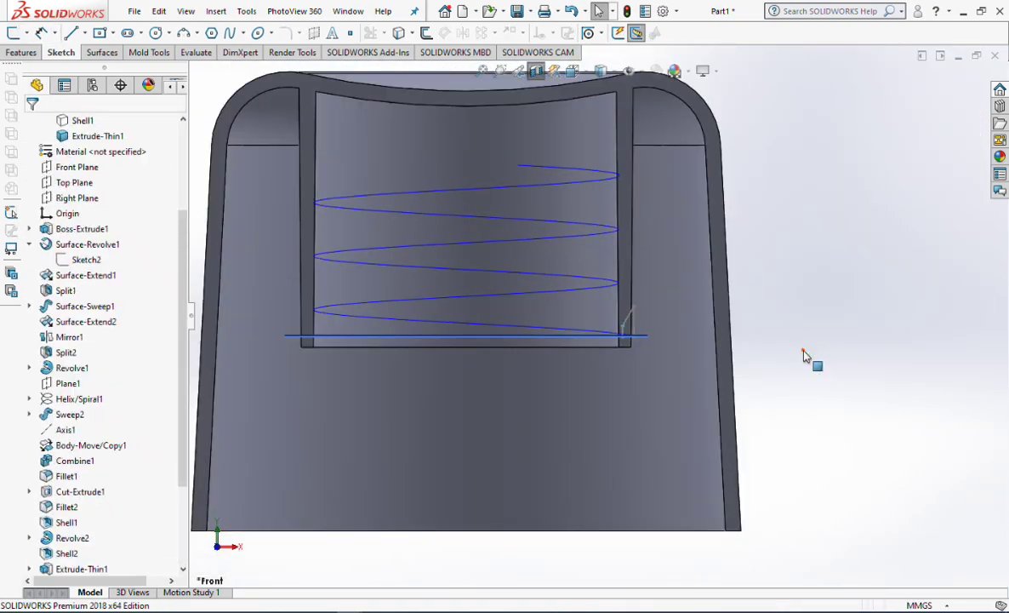
middle_drag(802, 352, 812, 380)
click(19, 54)
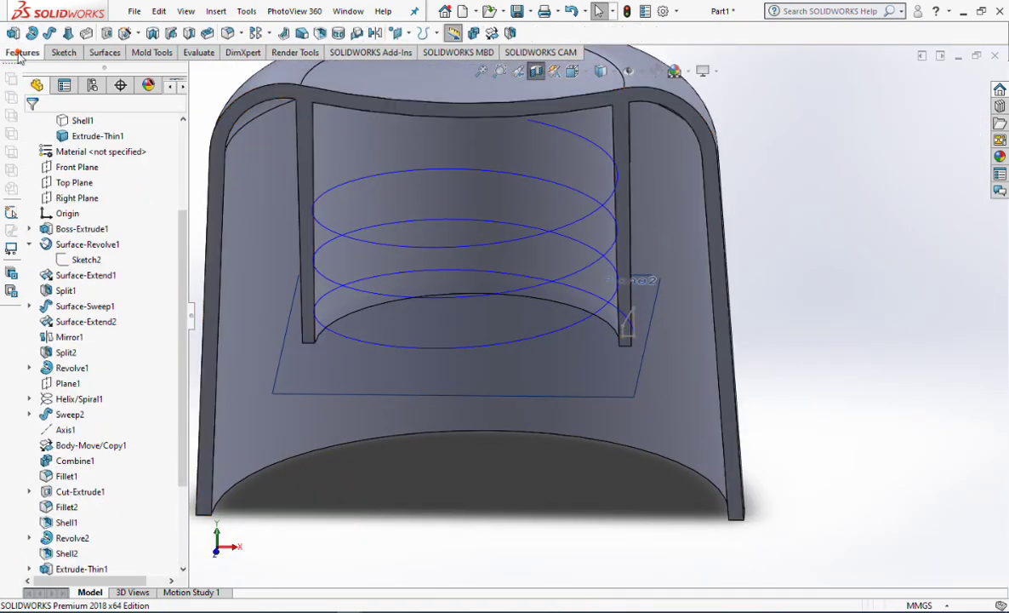
click(49, 32)
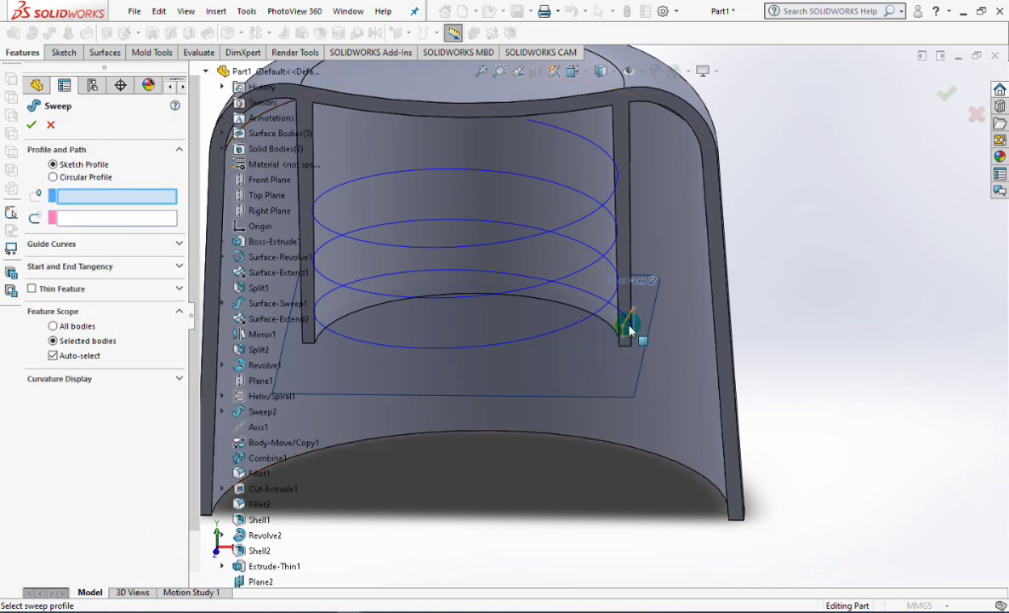
click(634, 328)
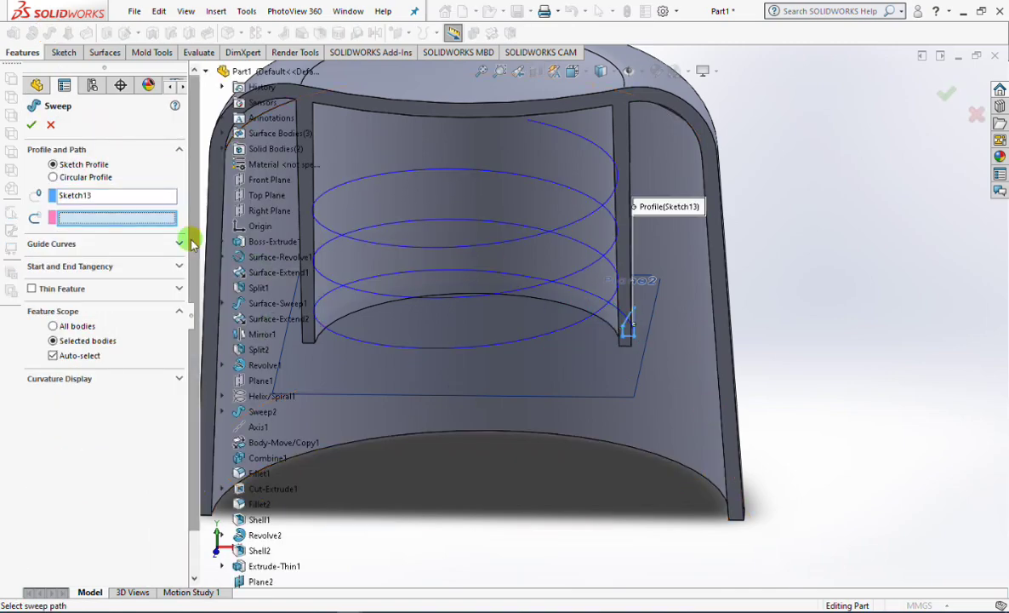
click(602, 293)
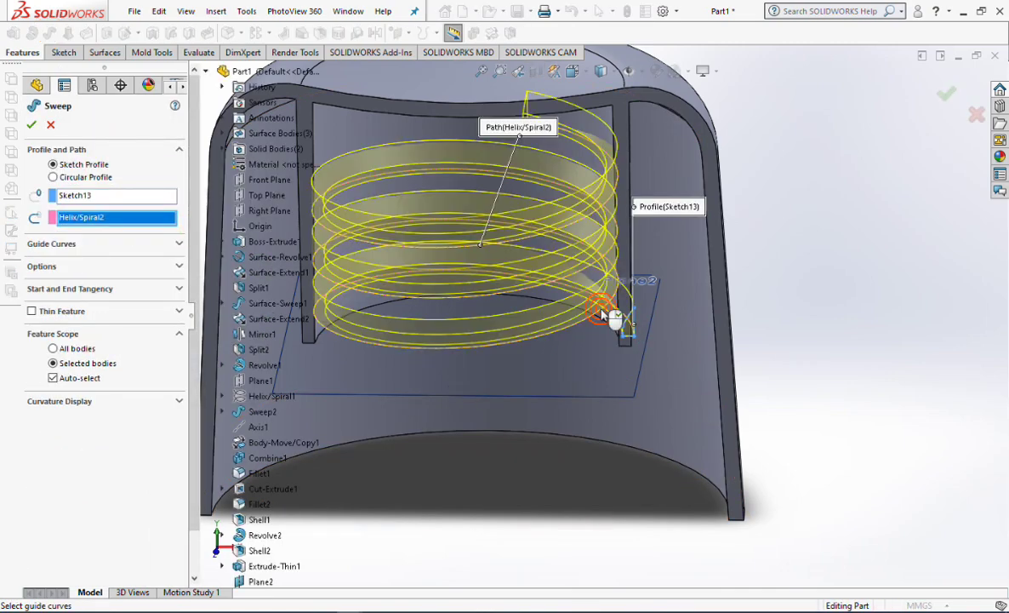
click(43, 264)
click(53, 377)
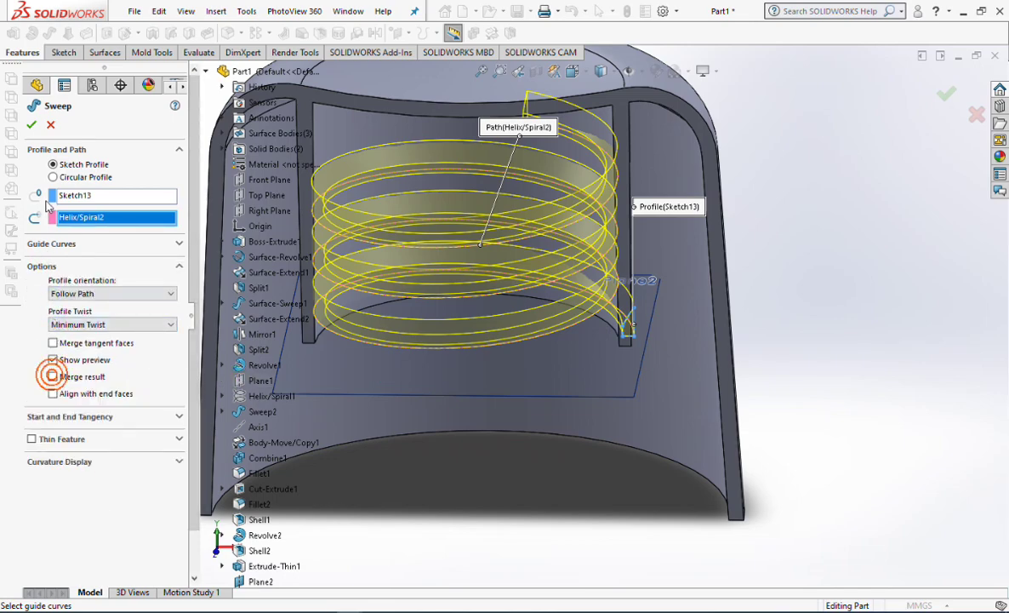
click(33, 126)
- Turn off the section view and cut all bodies in a Split, using the inner tube's outer face as the trim tool
middle_drag(910, 412, 833, 332)
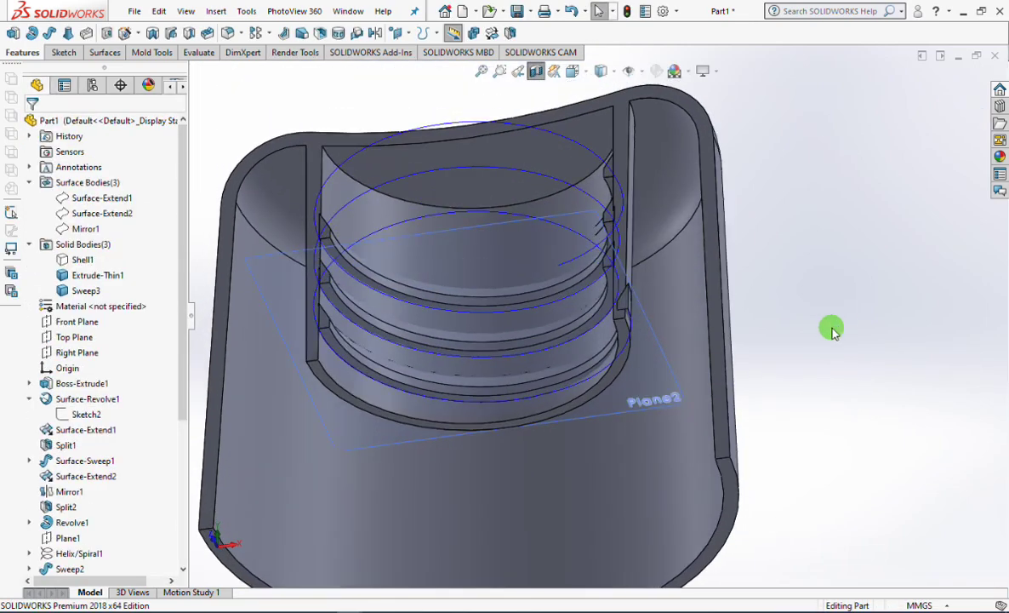
click(536, 72)
middle_drag(773, 396, 779, 241)
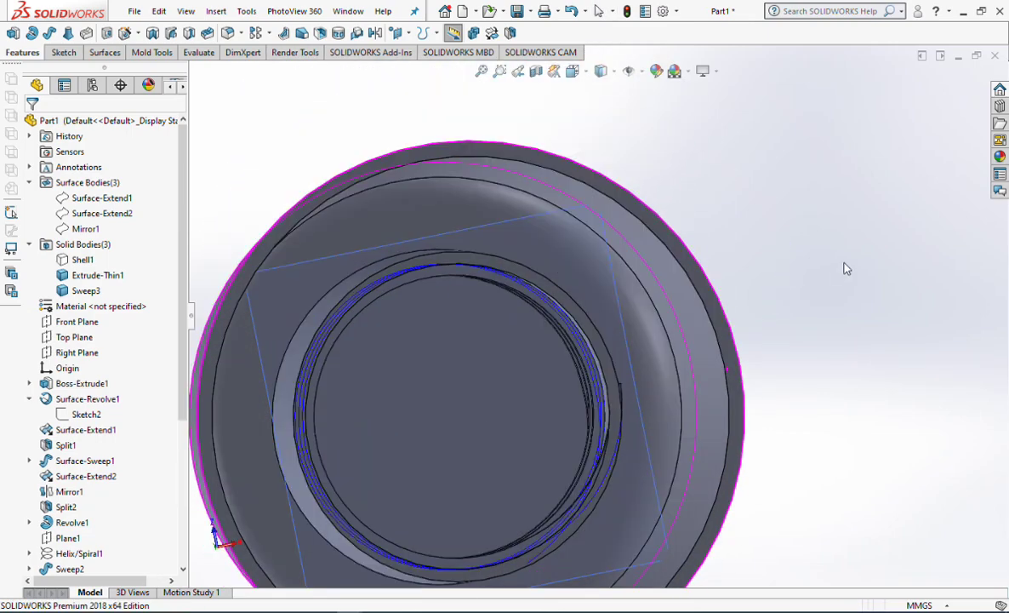
middle_drag(845, 269, 922, 371)
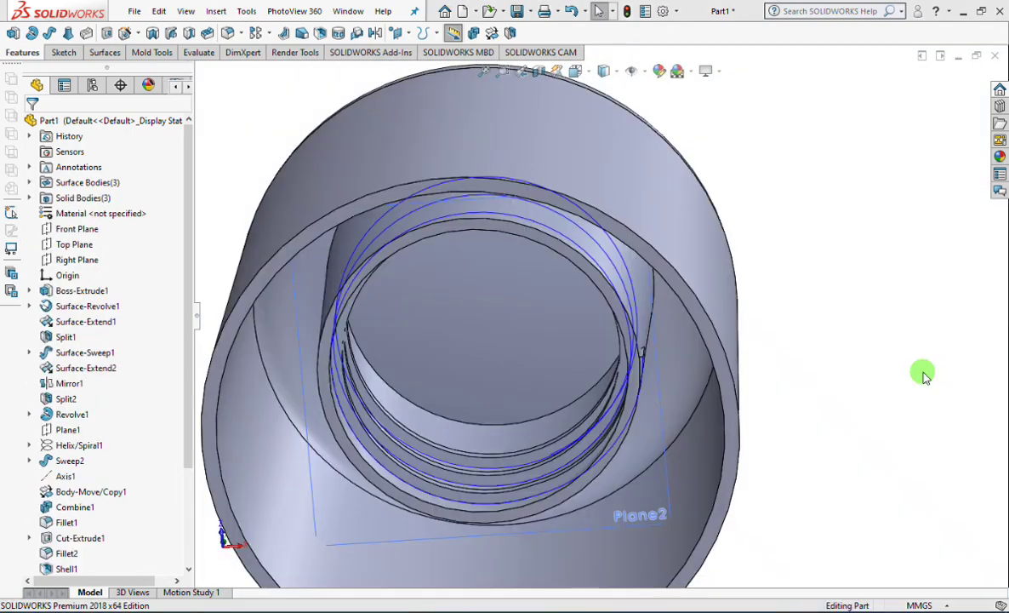
click(511, 34)
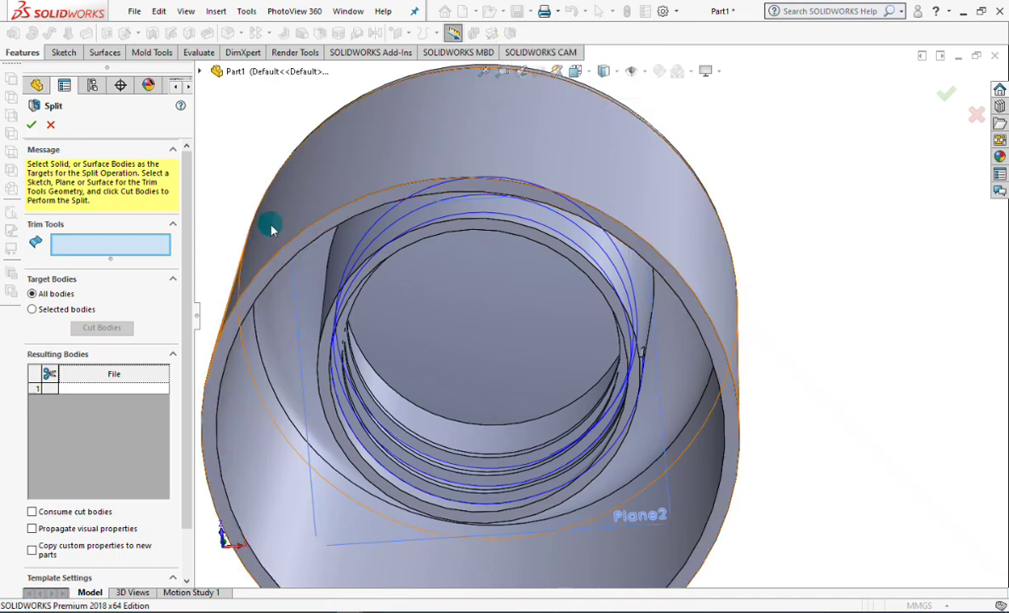
click(131, 245)
click(342, 254)
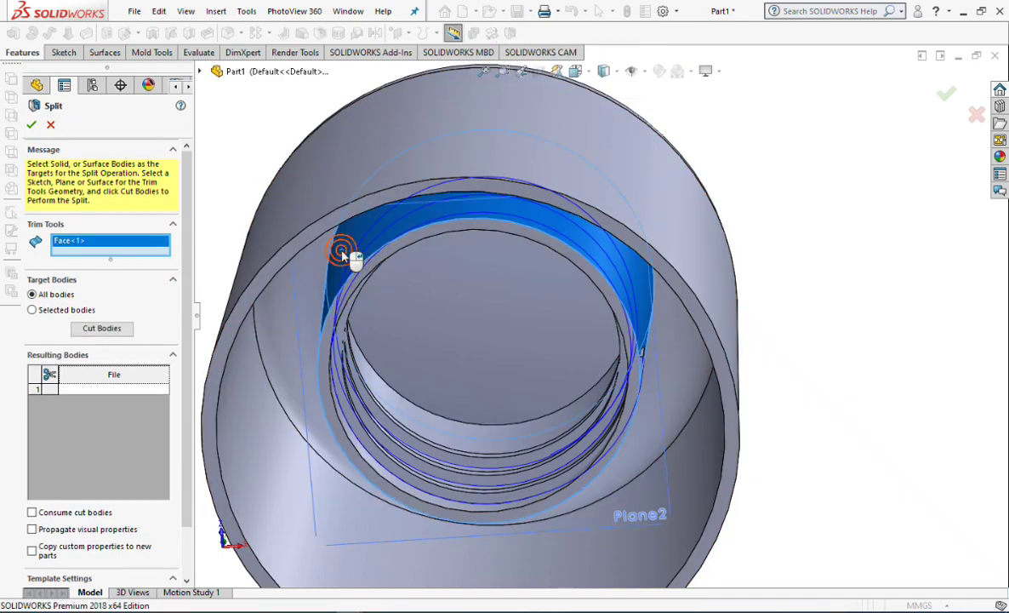
click(104, 331)
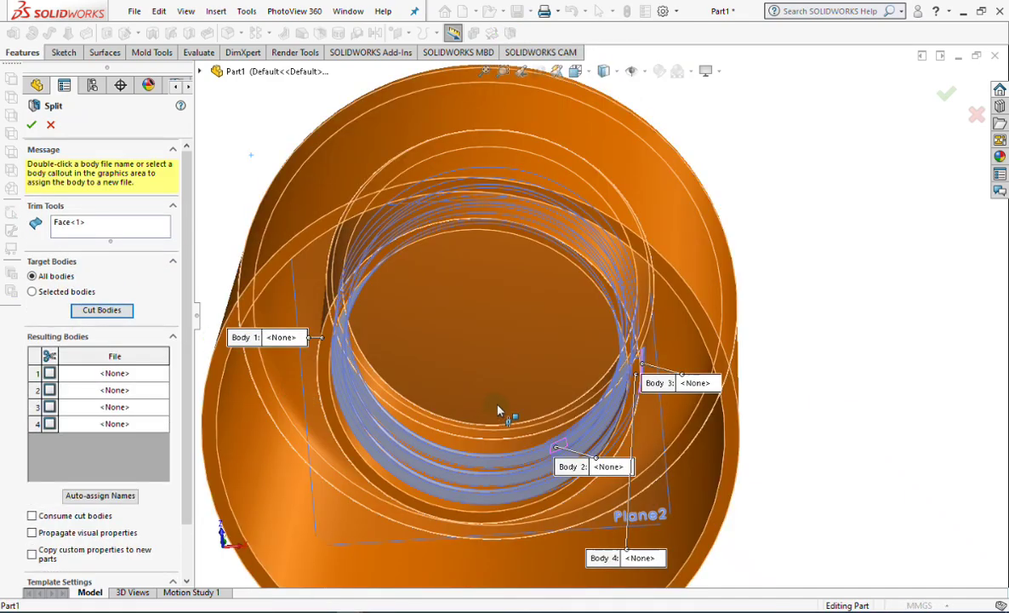
- Mark the two small thread pieces protruding outside the inner tube and complete the split with Consume cut bodies
scroll(606, 349, down, 5)
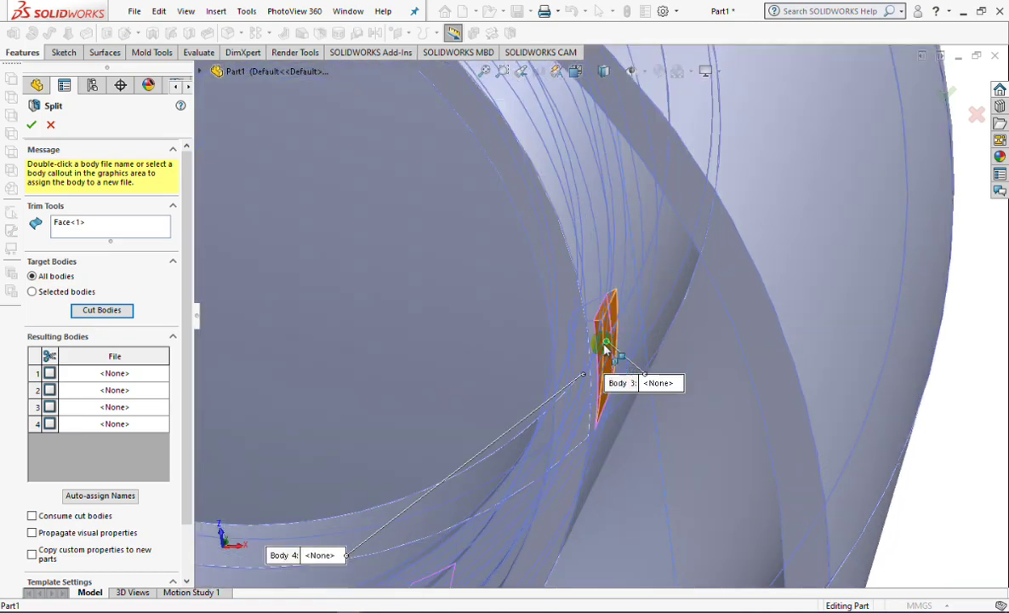
click(607, 360)
scroll(608, 358, up, 5)
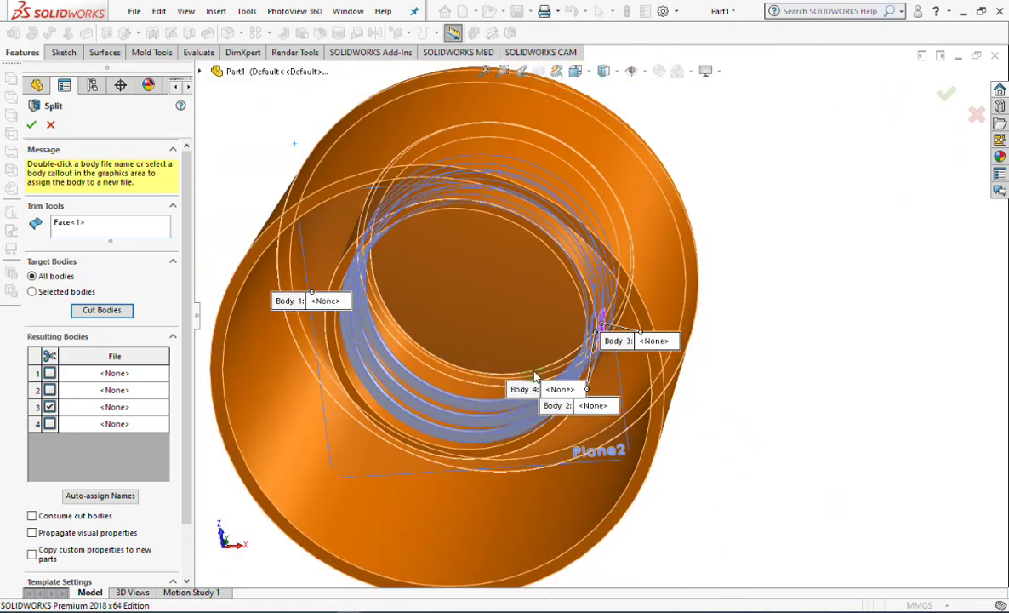
middle_drag(562, 349, 549, 299)
scroll(527, 476, down, 6)
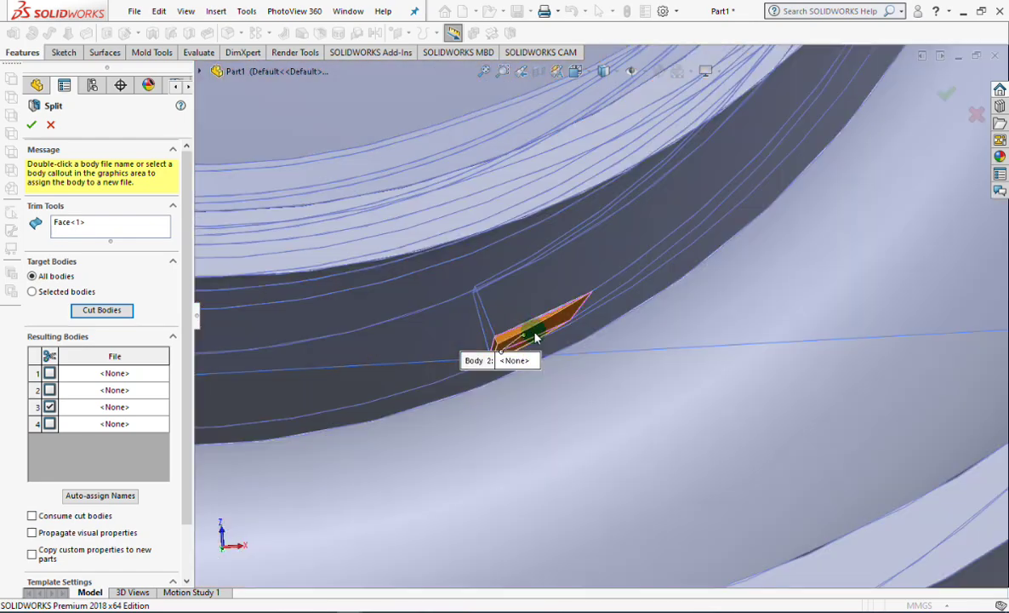
click(538, 334)
scroll(536, 332, up, 6)
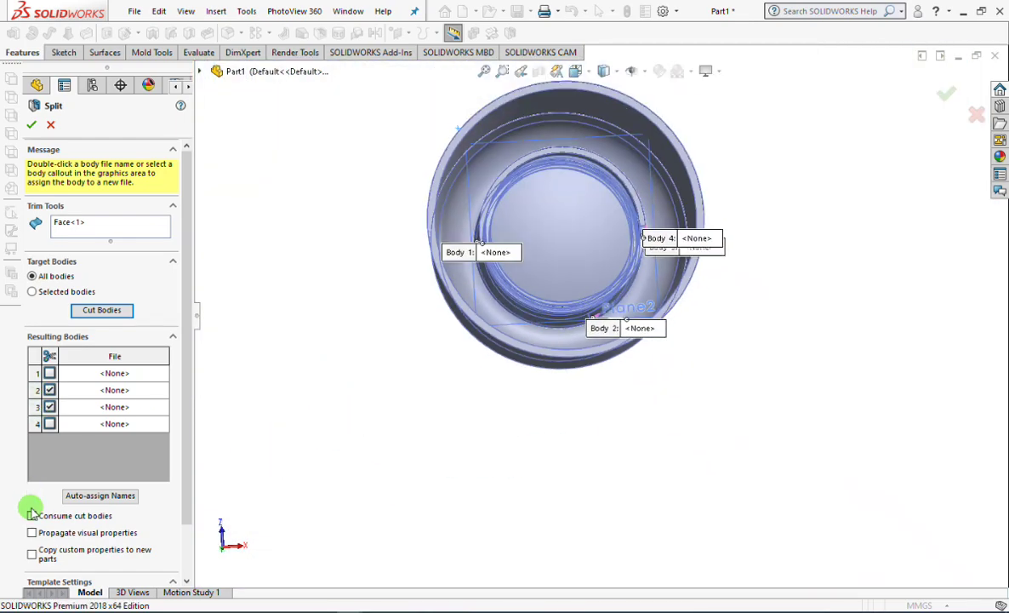
click(32, 125)
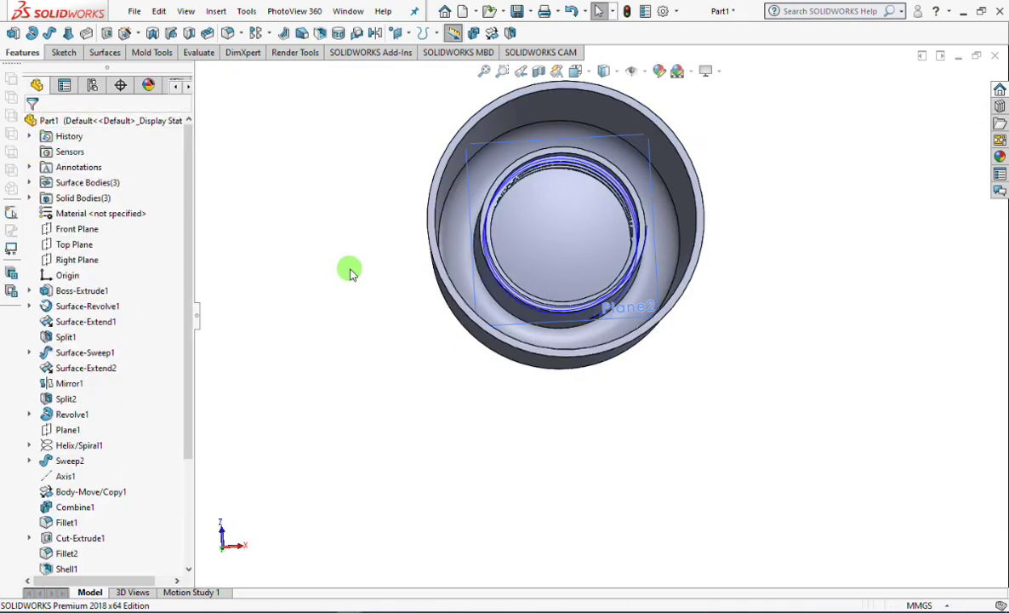
- Combine the cap body and the split thread body into one solid with the Add operation
middle_drag(349, 271, 370, 349)
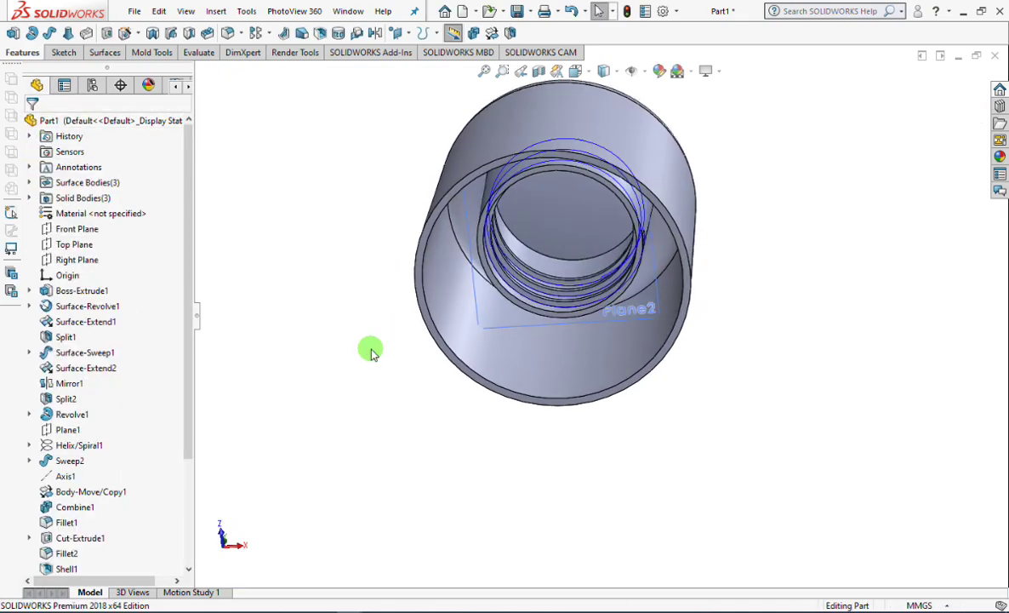
click(29, 197)
scroll(411, 153, down, 3)
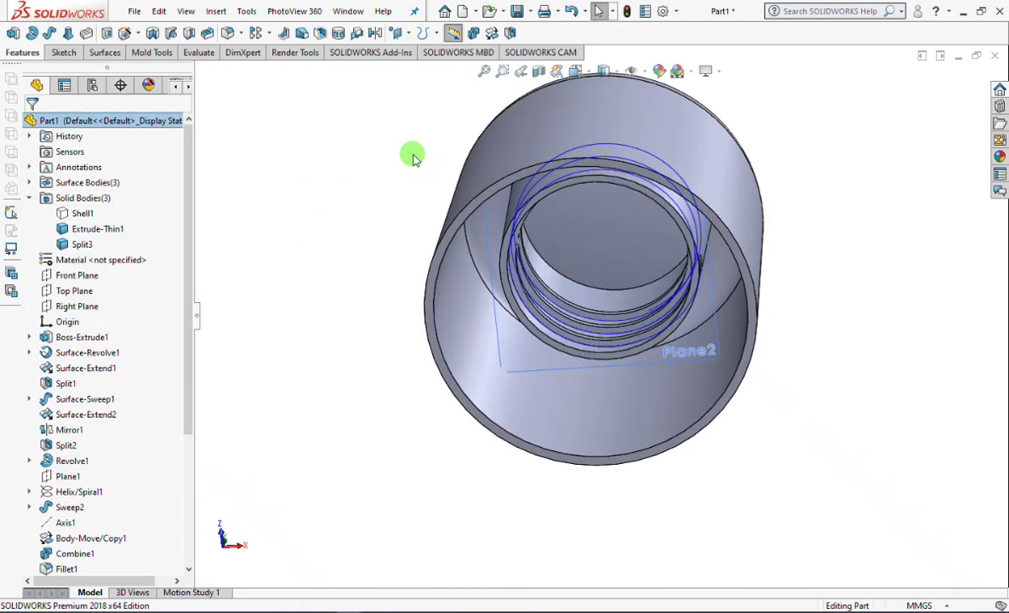
click(475, 34)
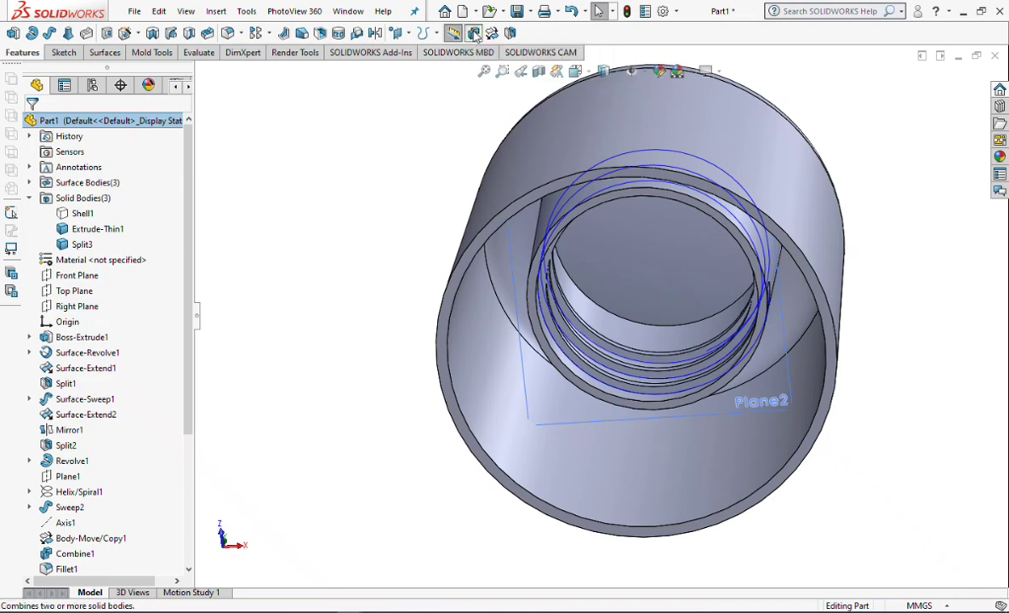
click(52, 164)
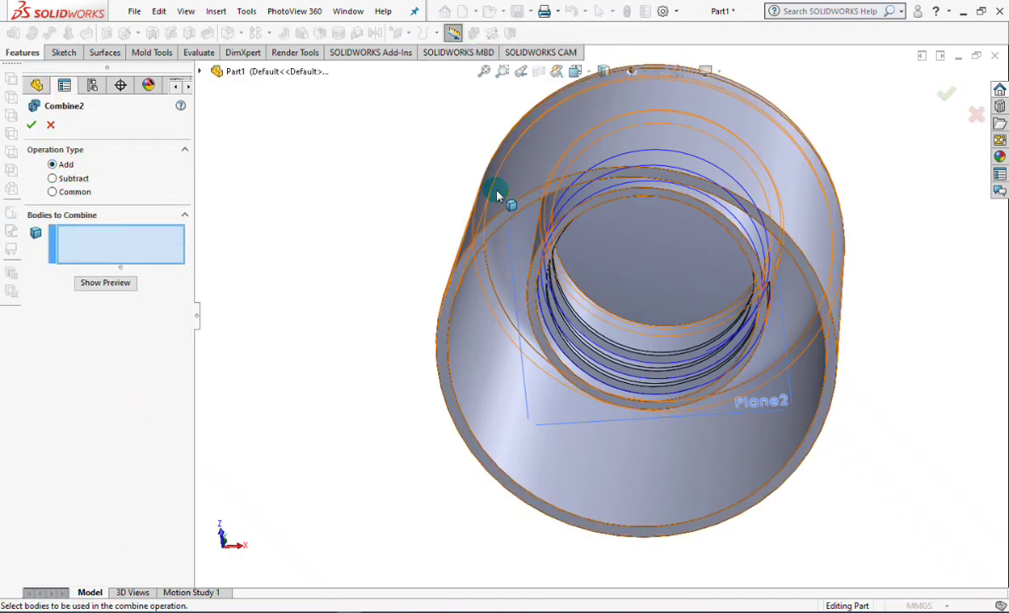
click(509, 169)
click(584, 354)
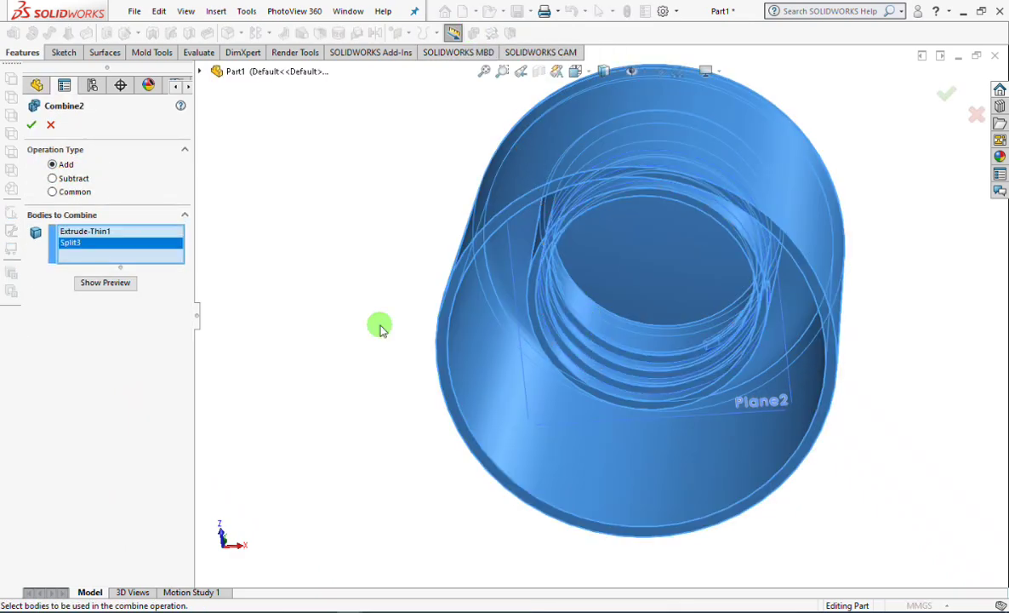
click(94, 283)
click(30, 125)
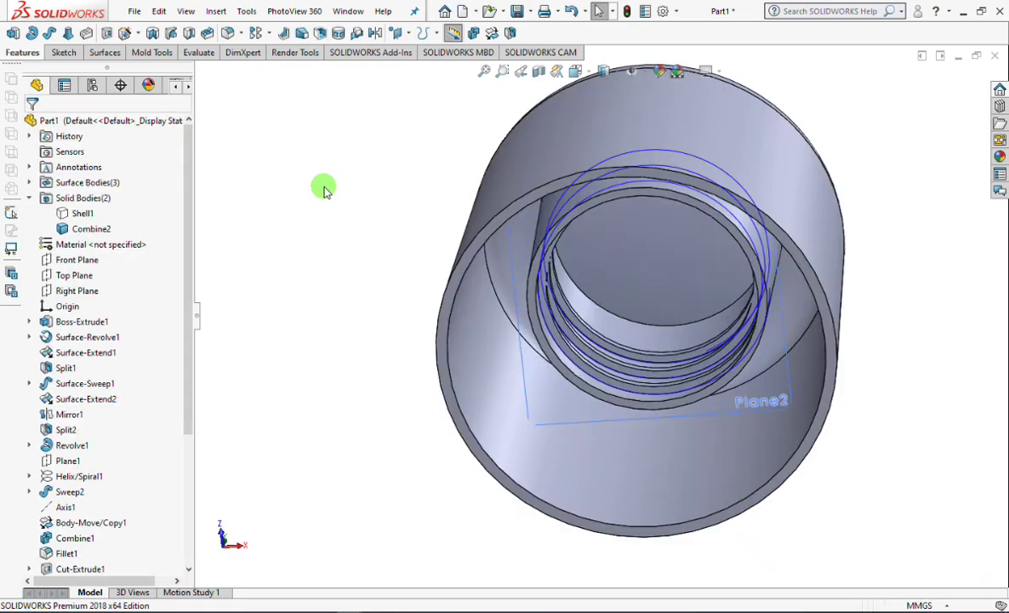
- Show the hidden bottle body Shell1 together with the cap
middle_drag(325, 185, 316, 248)
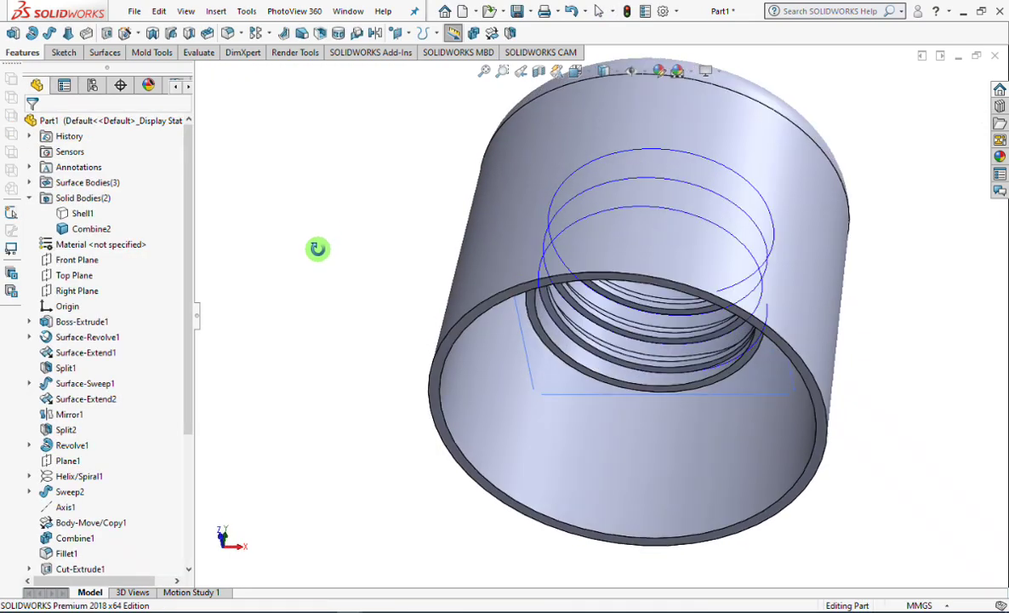
click(72, 213)
click(82, 195)
click(292, 255)
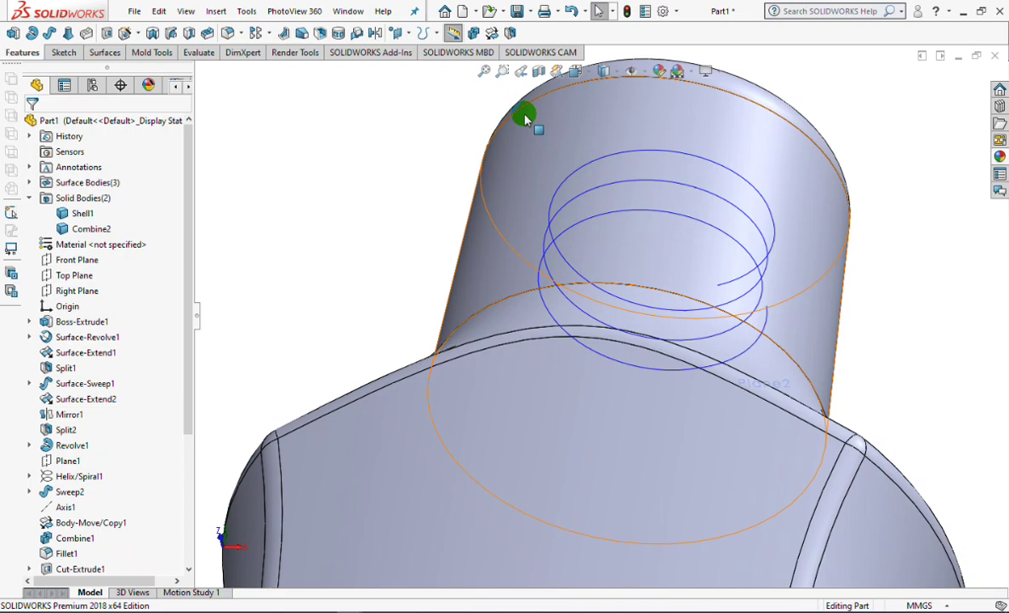
- Section the bottle and cap through the Front Plane in front view and examine how the neck and cap threads engage
click(576, 71)
click(589, 112)
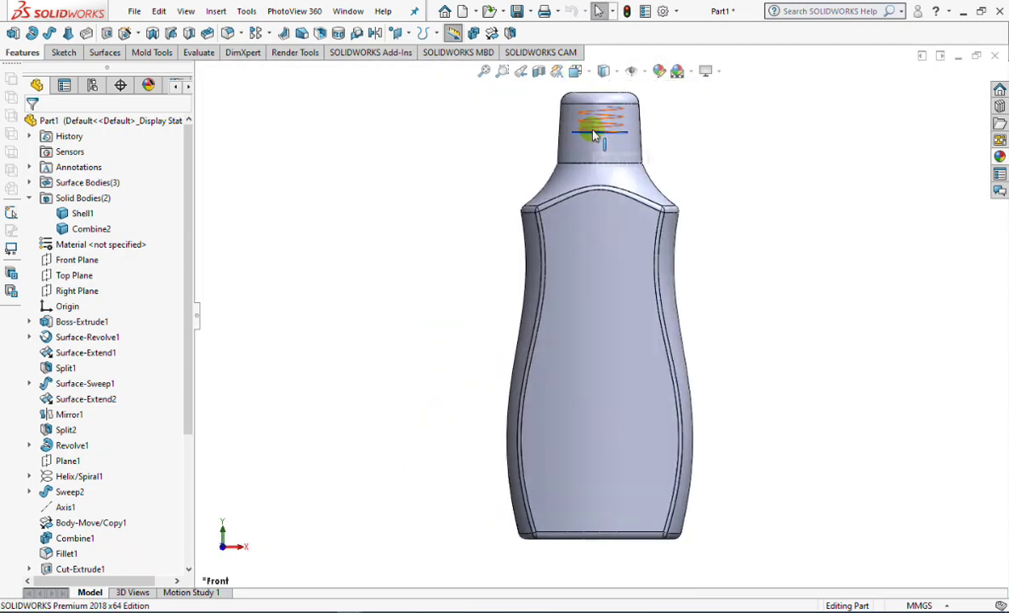
click(540, 73)
click(30, 124)
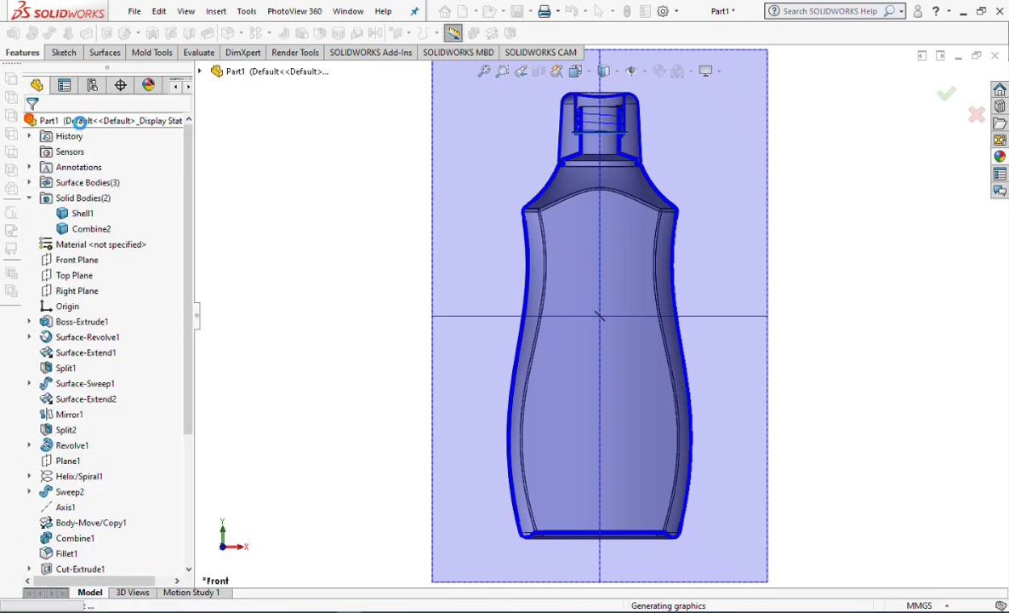
scroll(621, 111, down, 3)
scroll(634, 170, down, 5)
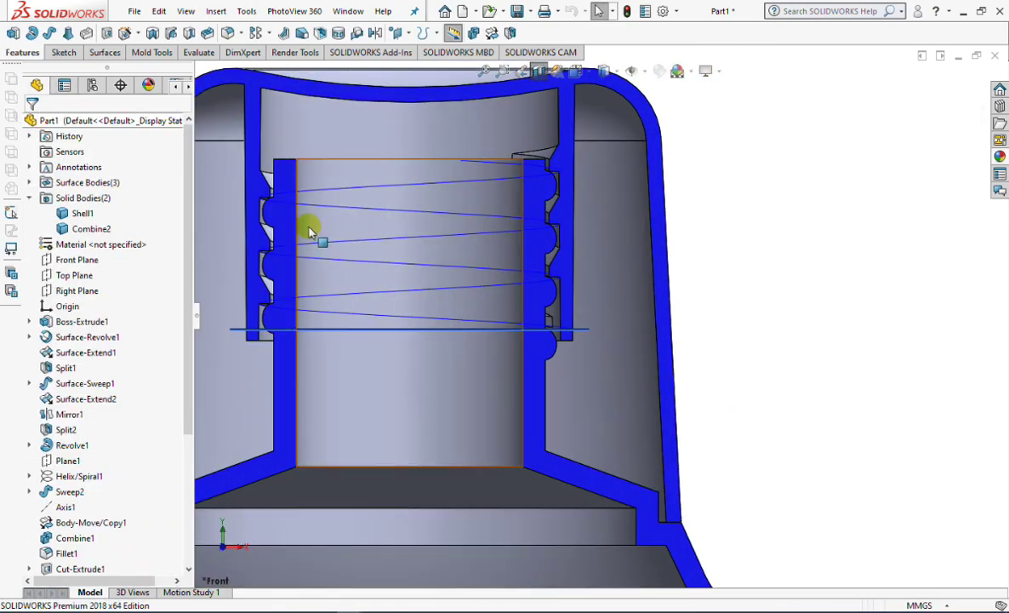
scroll(311, 231, down, 3)
scroll(310, 231, up, 4)
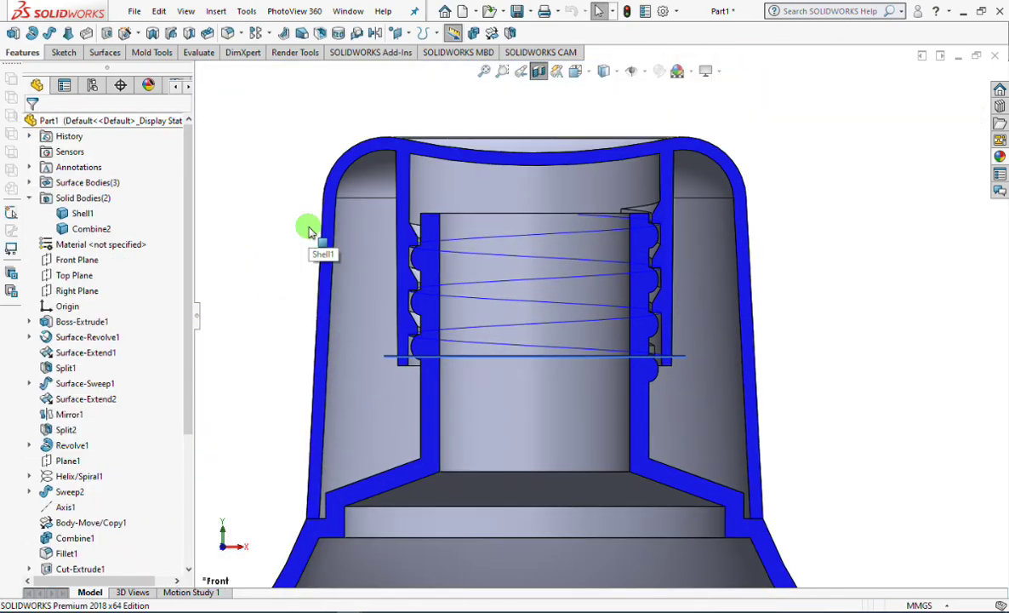
- Turn off the section view and display the complete capped bottle in isometric orientation
scroll(310, 232, up, 4)
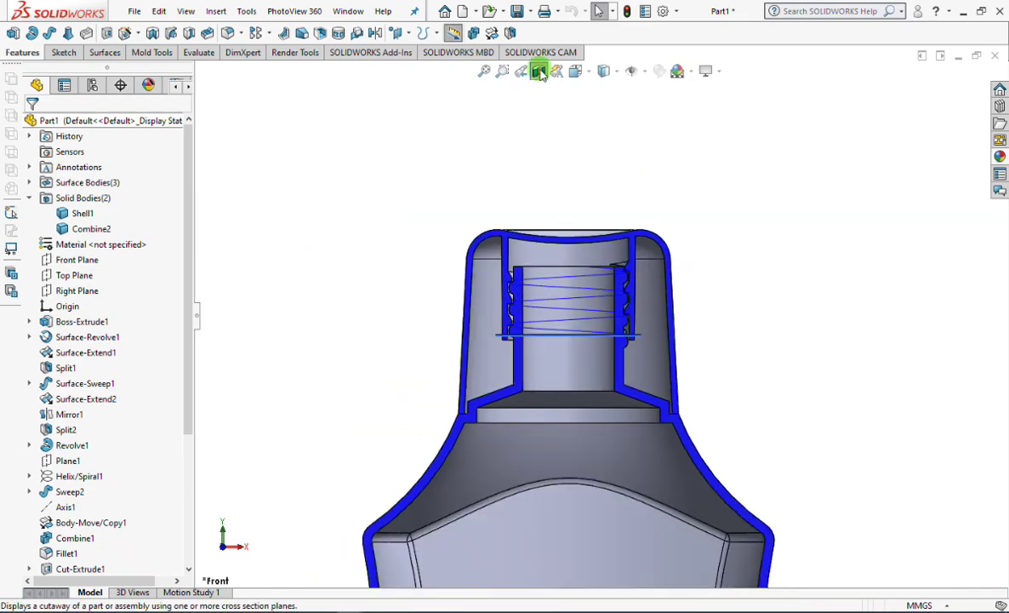
click(538, 71)
click(577, 73)
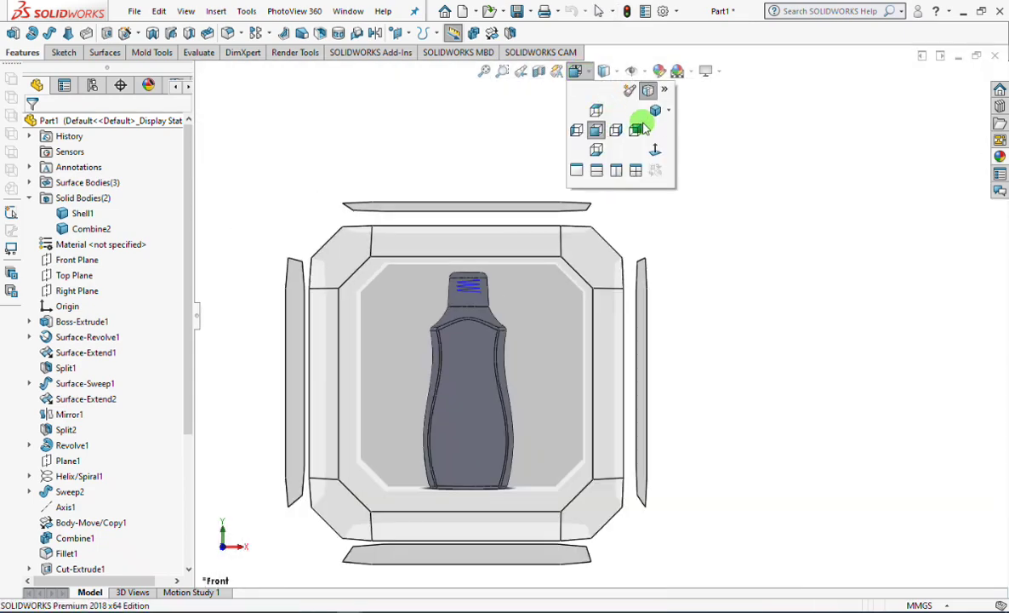
click(640, 129)
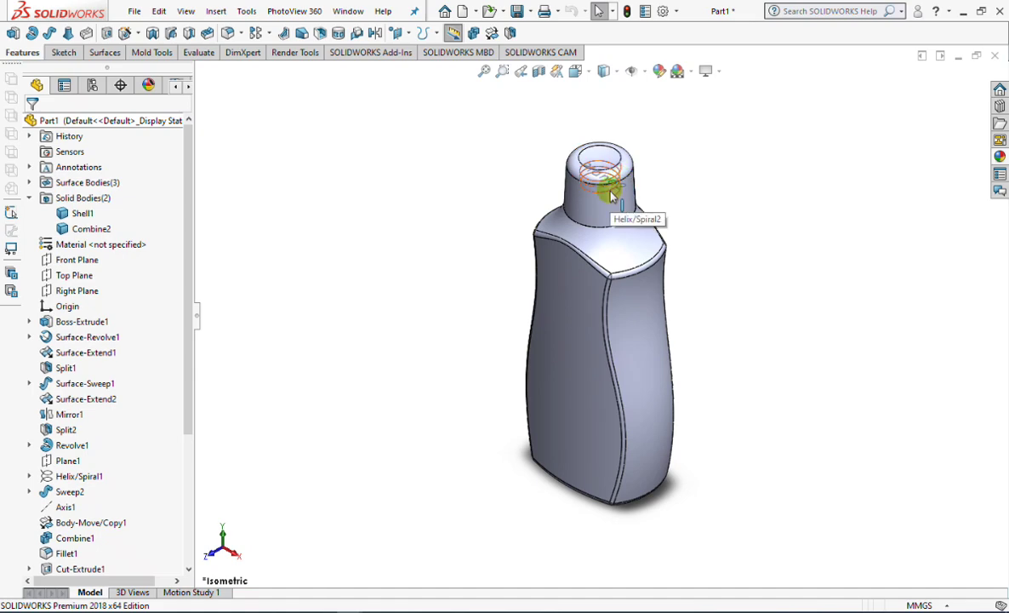
- Hide the helix curve Helix/Spiral2 and the reference plane Plane2 in the cap
click(611, 196)
click(671, 146)
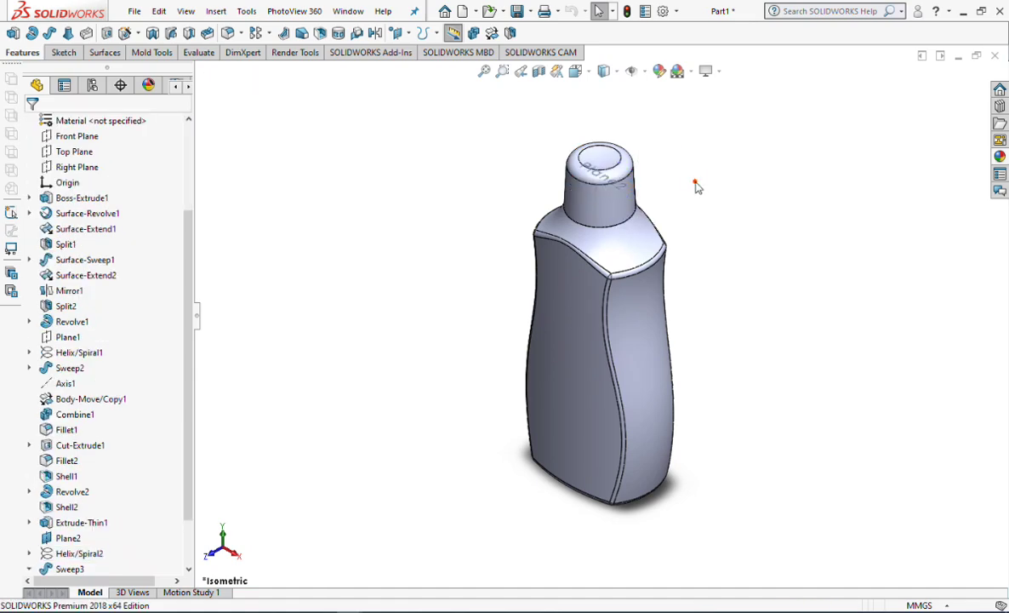
click(606, 187)
click(706, 150)
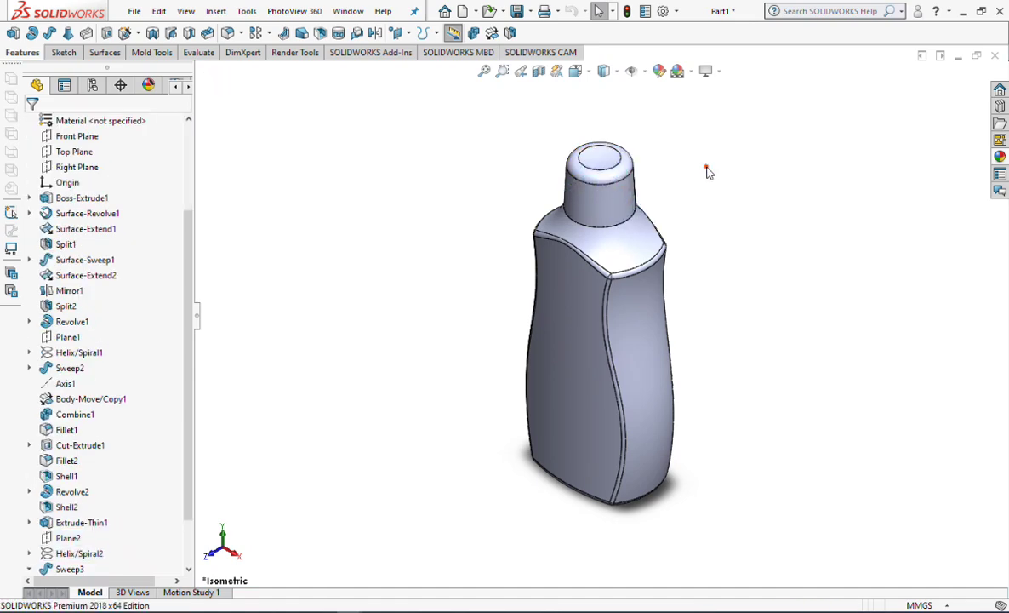
scroll(740, 178, down, 2)
middle_drag(741, 194, 707, 255)
scroll(725, 345, up, 1)
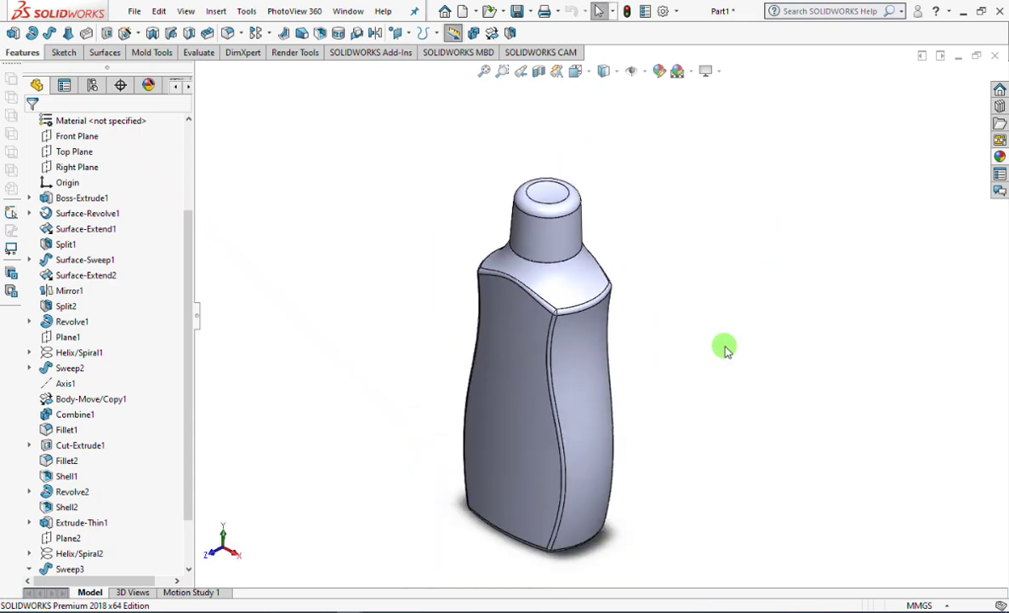